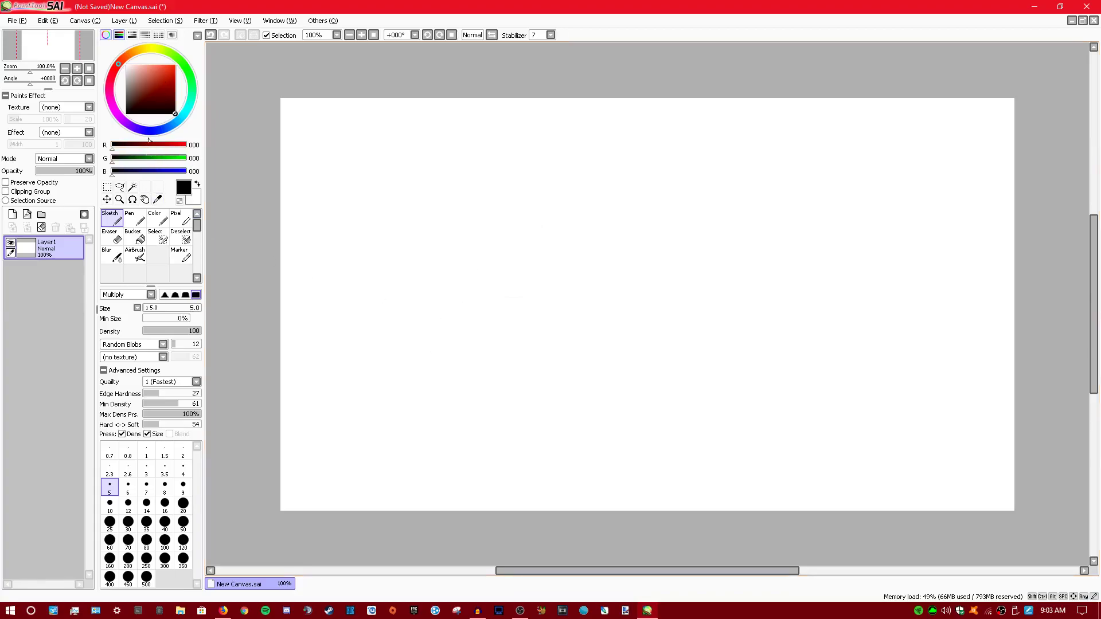
- Draw a pointed hat outline in pure red (R 255) in the upper middle of the canvas using the size 10 Pen
drag(151, 144, 195, 147)
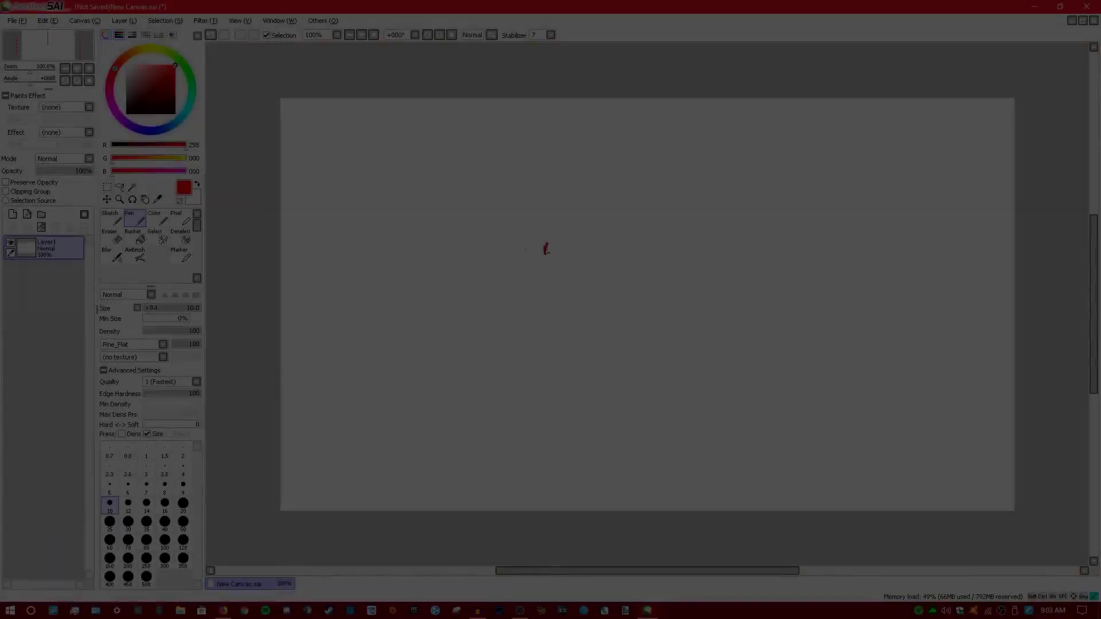
mouse_move(545, 253)
mouse_down()
mouse_move(563, 208)
mouse_move(588, 257)
mouse_move(540, 252)
mouse_move(562, 225)
mouse_up()
key(ctrl+z)
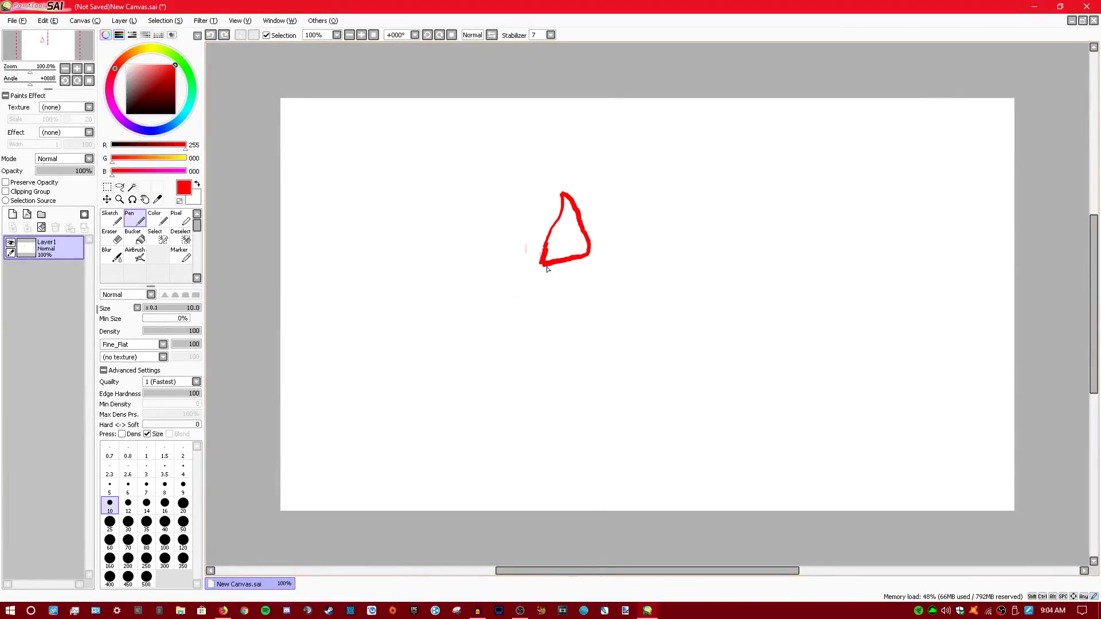
- Draw the back-of-head curve, an eye and a nose in black below the hat
drag(125, 144, 112, 144)
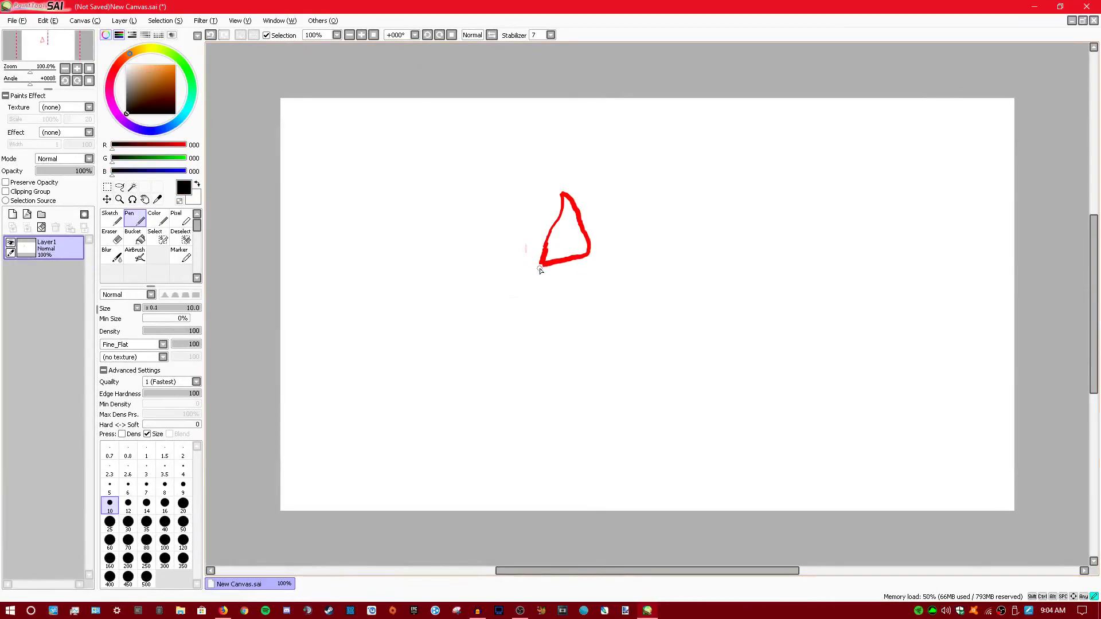
drag(539, 285, 555, 328)
mouse_move(590, 293)
mouse_down()
mouse_move(587, 270)
mouse_move(599, 290)
mouse_move(585, 278)
mouse_move(599, 275)
mouse_move(592, 295)
mouse_move(613, 293)
mouse_move(595, 309)
mouse_move(607, 305)
mouse_move(609, 292)
mouse_move(588, 301)
mouse_up()
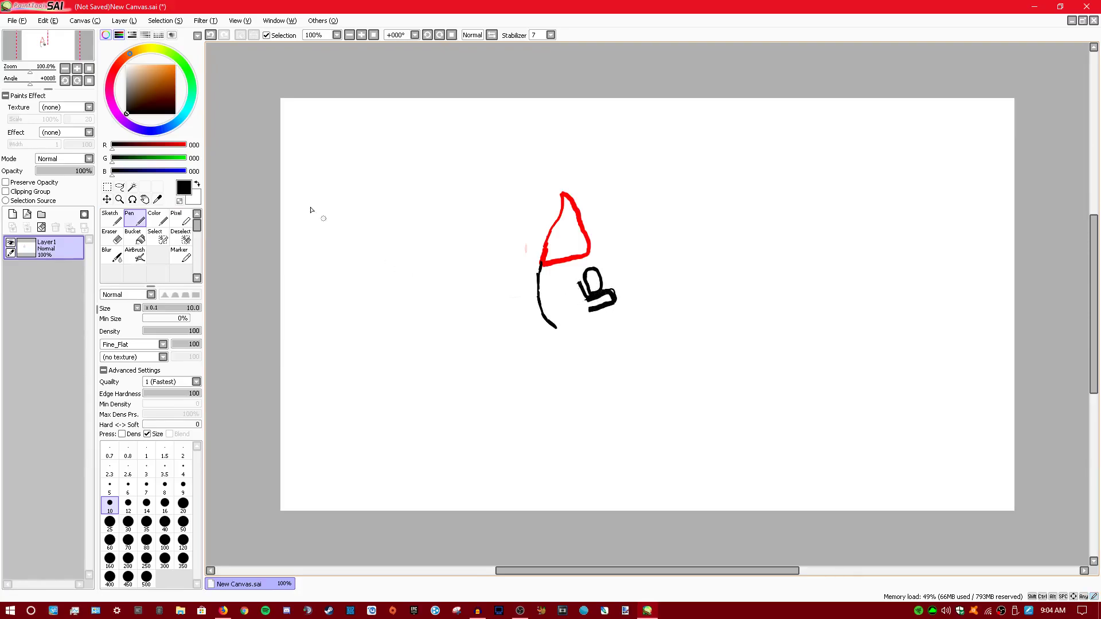
- Erase the extra line beside the eye and clean up the strokes around the nose
click(114, 240)
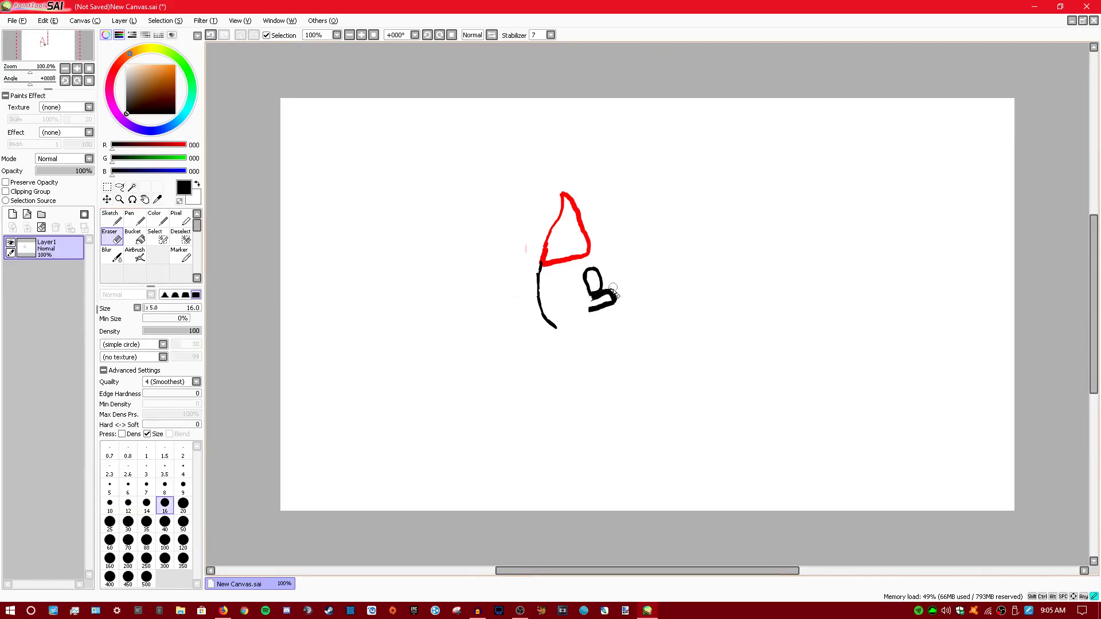
key(n)
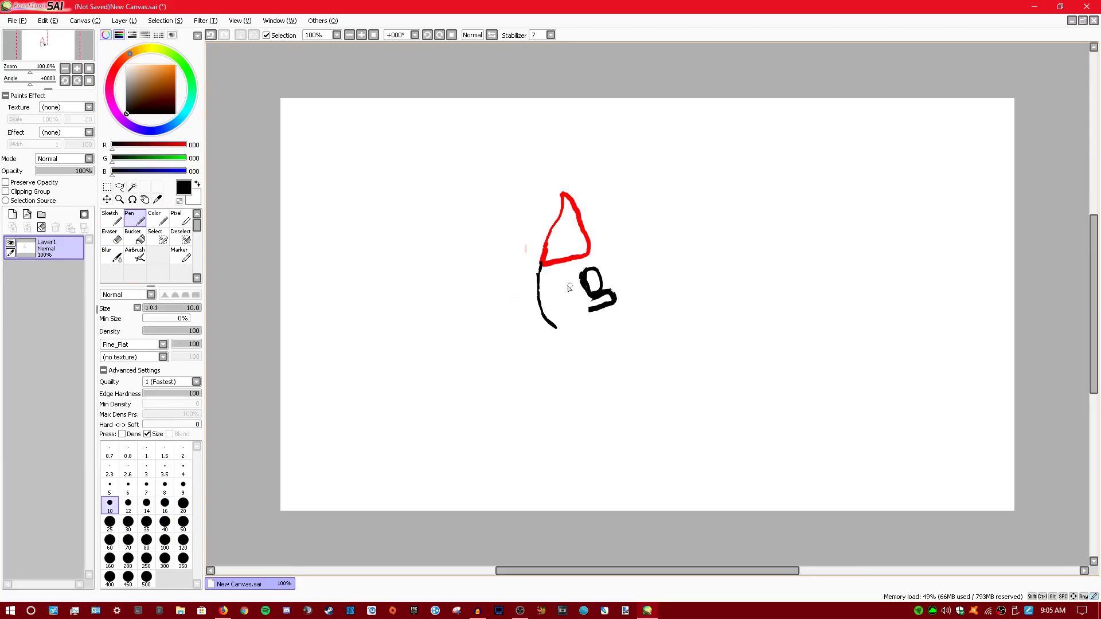
key(e)
mouse_move(577, 280)
mouse_down()
mouse_move(592, 302)
mouse_move(582, 308)
mouse_move(563, 295)
mouse_move(569, 279)
mouse_move(593, 321)
mouse_move(590, 310)
mouse_move(609, 317)
mouse_move(615, 347)
mouse_move(603, 364)
mouse_move(578, 350)
mouse_move(592, 311)
mouse_up()
- Draw the second eye, bumpy beard, ear, hairline and forehead edge in black
key(n)
drag(586, 256, 593, 267)
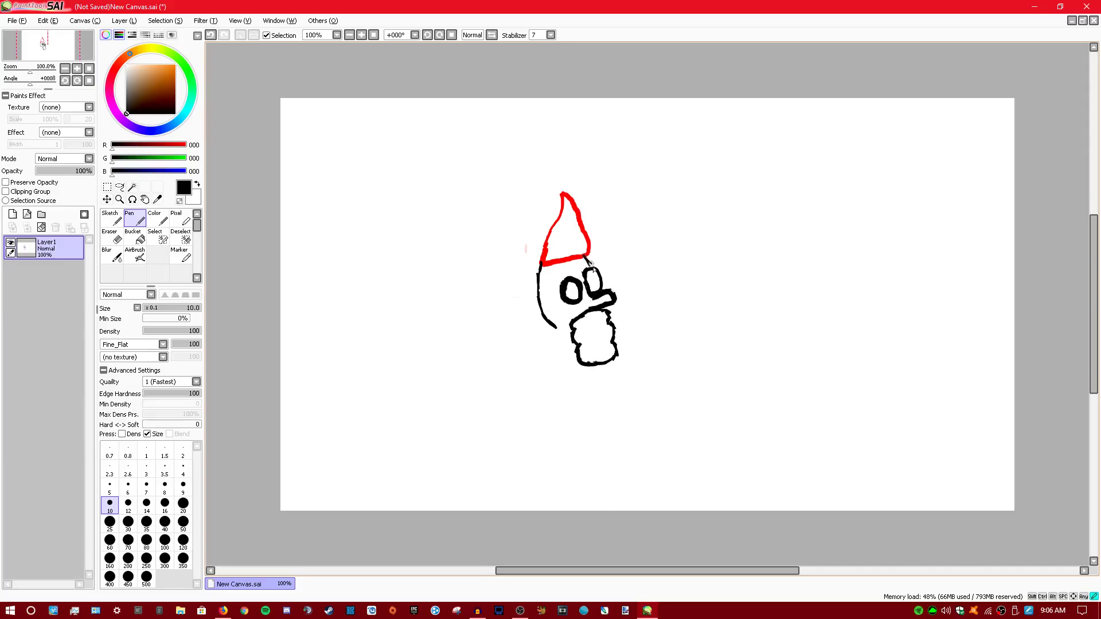
mouse_move(571, 331)
mouse_down()
mouse_move(536, 292)
mouse_move(550, 307)
mouse_up()
mouse_move(540, 266)
mouse_down()
mouse_move(531, 297)
mouse_move(557, 301)
mouse_move(553, 318)
mouse_move(565, 313)
mouse_move(554, 279)
mouse_move(578, 272)
mouse_move(587, 252)
mouse_up()
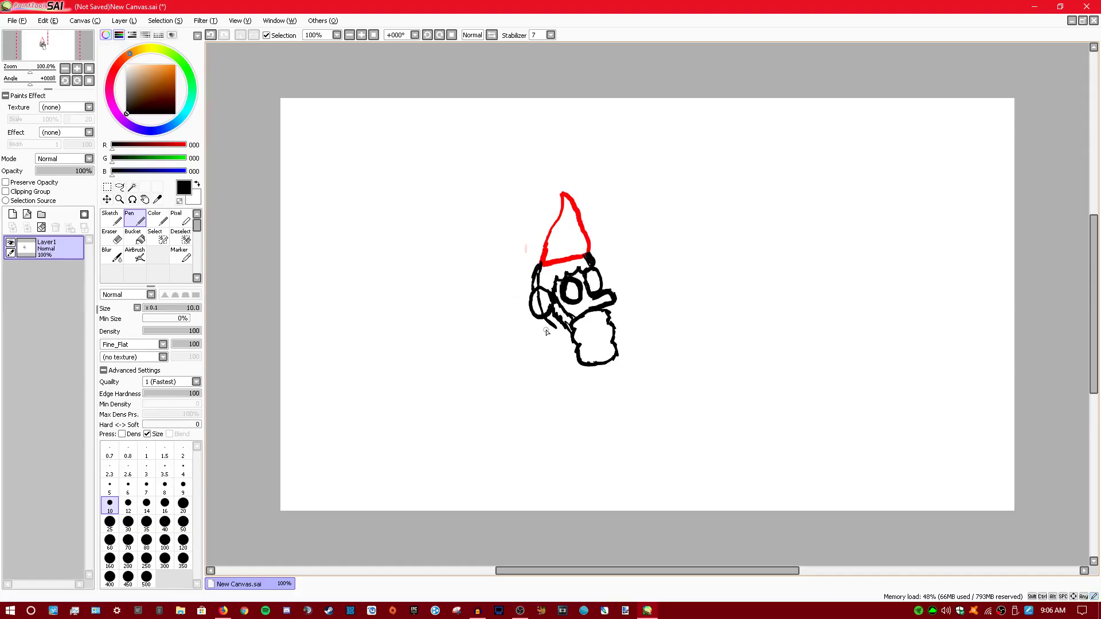
- Erase the head line running through the ear and the overlapping beard line beside the cheek
key(e)
mouse_move(541, 309)
mouse_down()
mouse_move(522, 296)
mouse_move(540, 273)
mouse_up()
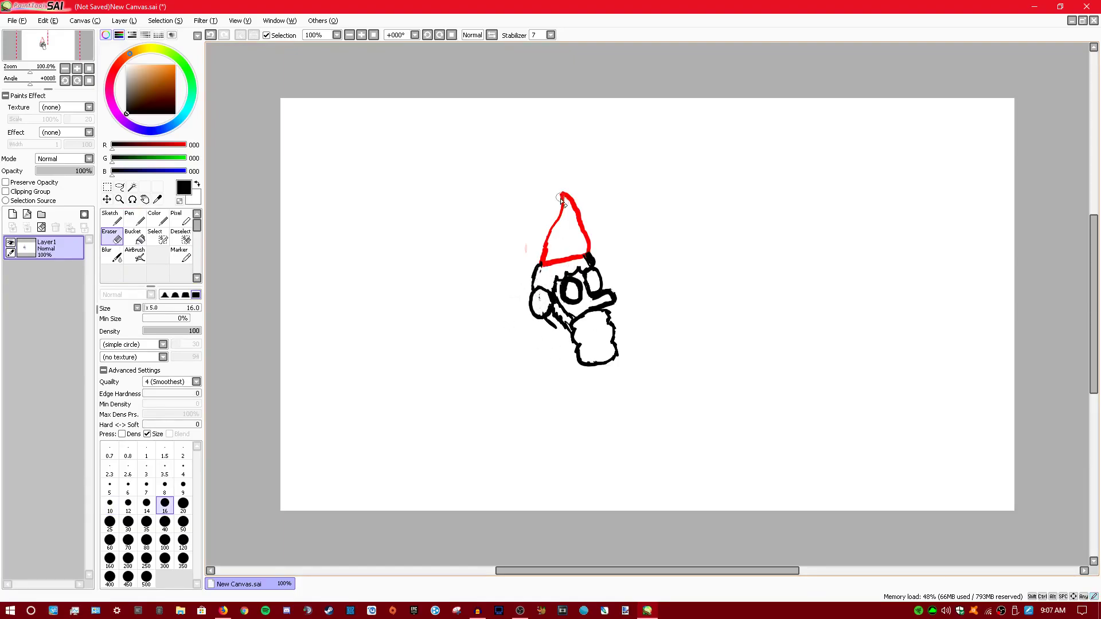
drag(569, 321, 563, 317)
key(n)
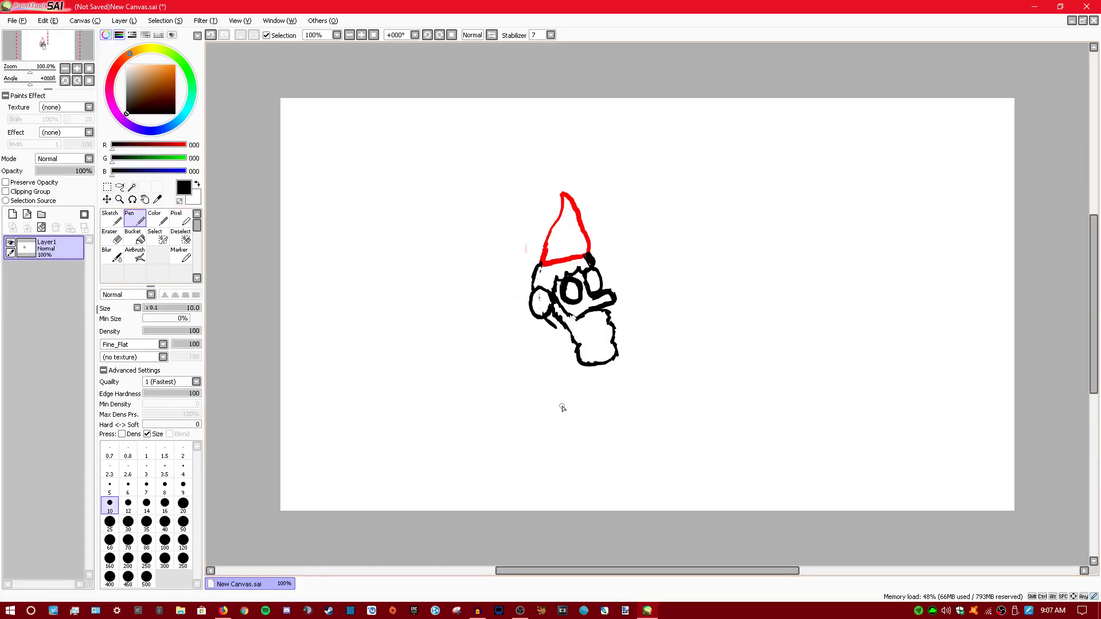
click(115, 238)
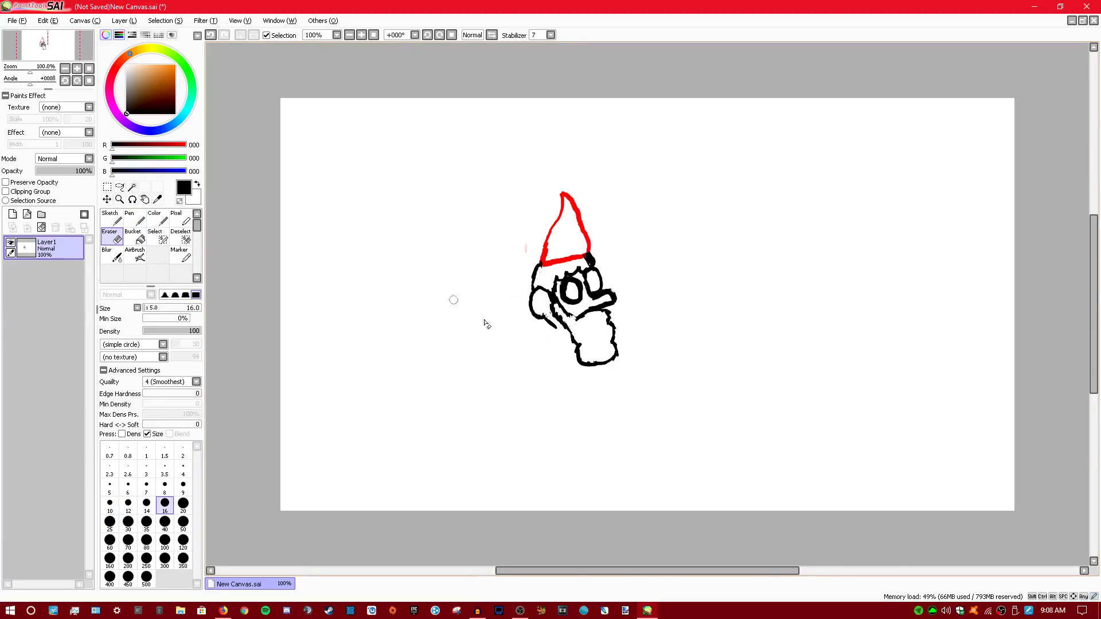
key(n)
key(e)
key(n)
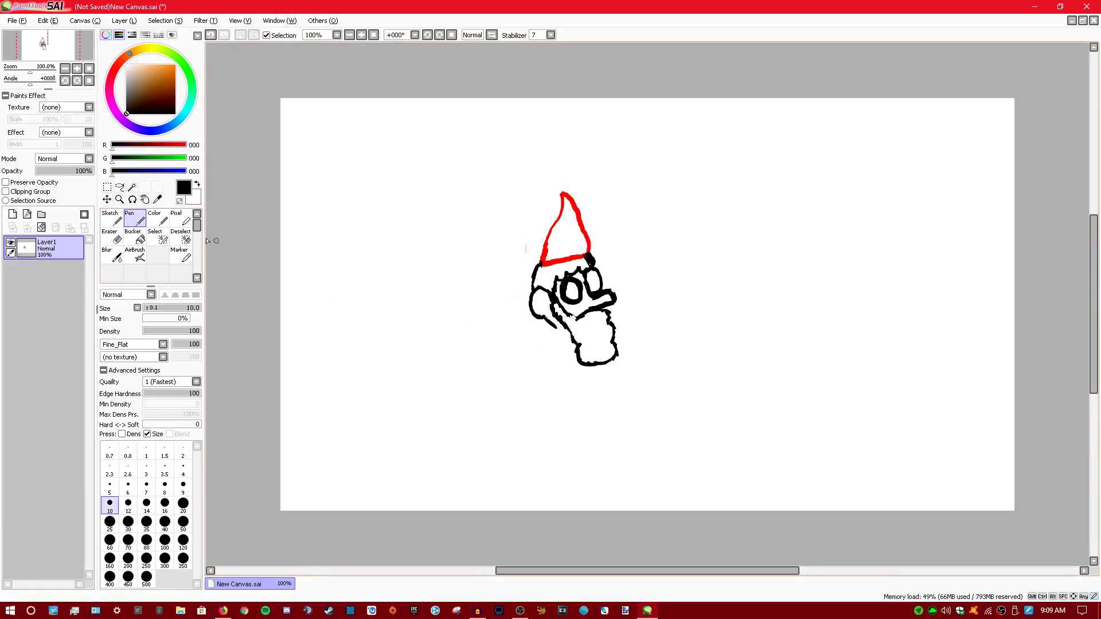
- Erase both eyes, the nose and the forehead edge, and reduce the Pen size to 9
key(e)
mouse_move(579, 301)
mouse_down()
mouse_move(571, 279)
mouse_move(562, 295)
mouse_move(578, 303)
mouse_move(565, 281)
mouse_up()
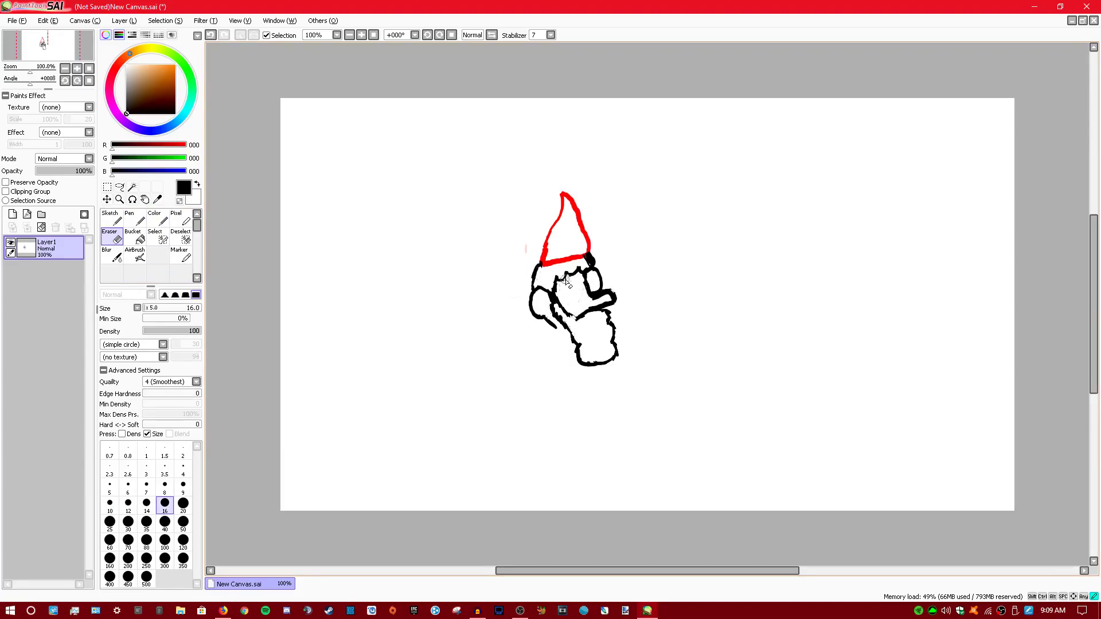
key(n)
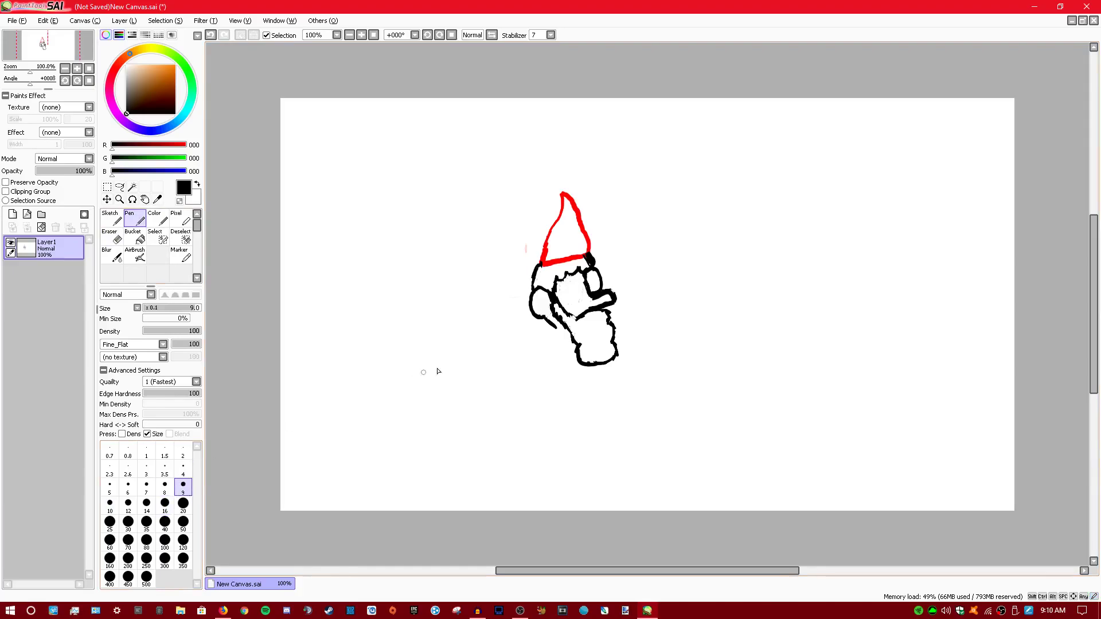
key(e)
mouse_move(609, 294)
mouse_down()
mouse_move(606, 306)
mouse_move(613, 298)
mouse_move(586, 287)
mouse_move(599, 281)
mouse_move(611, 304)
mouse_move(587, 255)
mouse_move(591, 266)
mouse_up()
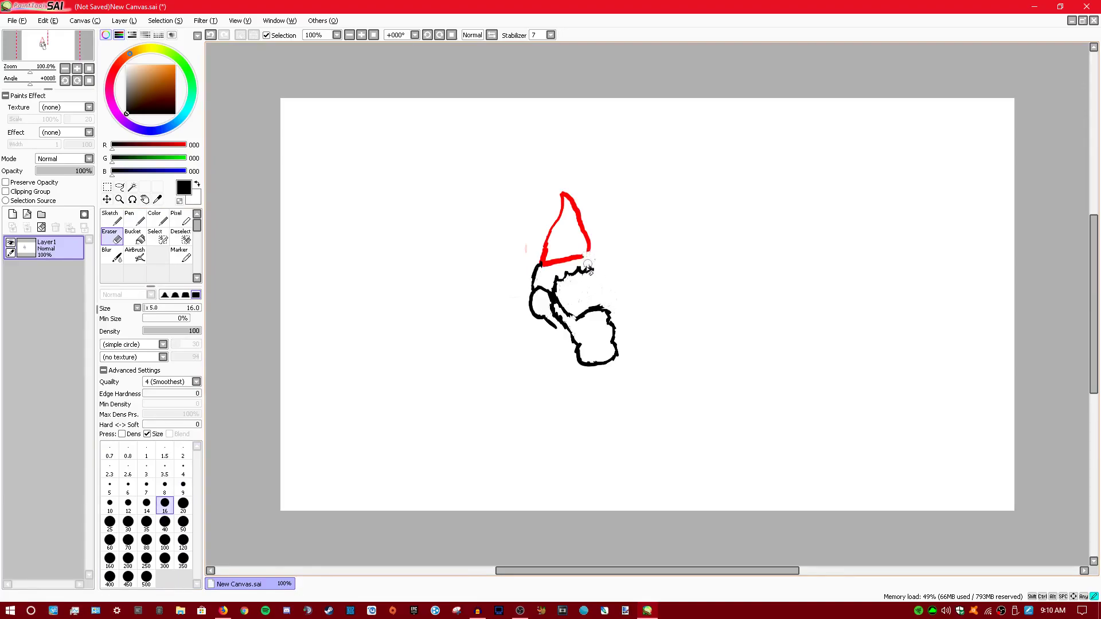
- Repair the hat's front brim corner in red and redraw the forehead edge, far eye and nose in thinner black lines
click(139, 222)
drag(113, 147, 186, 147)
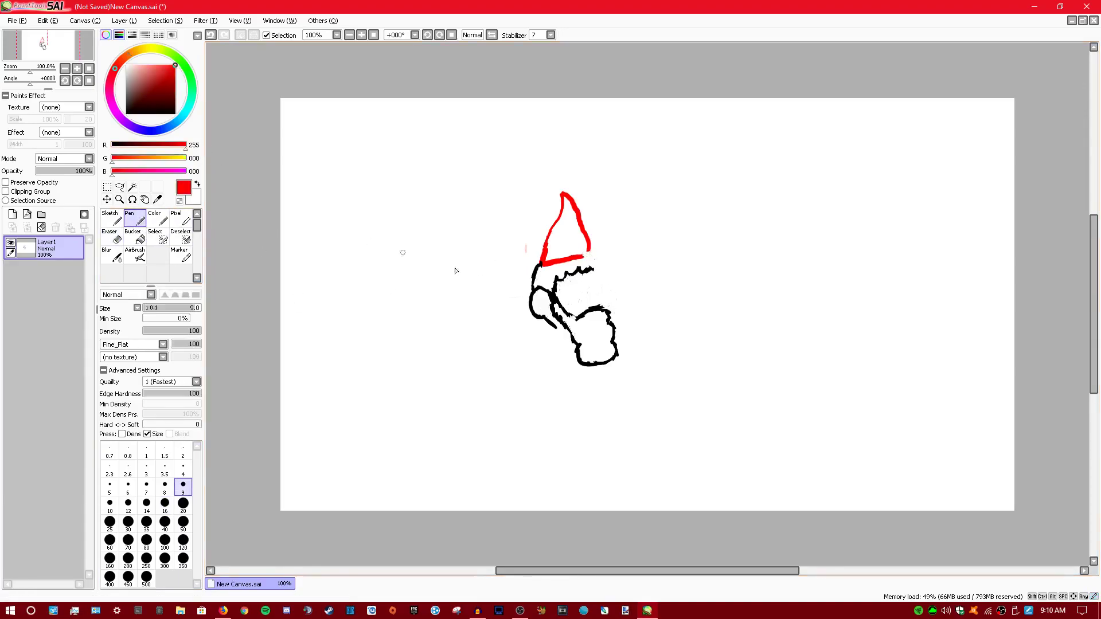
alt+click(591, 263)
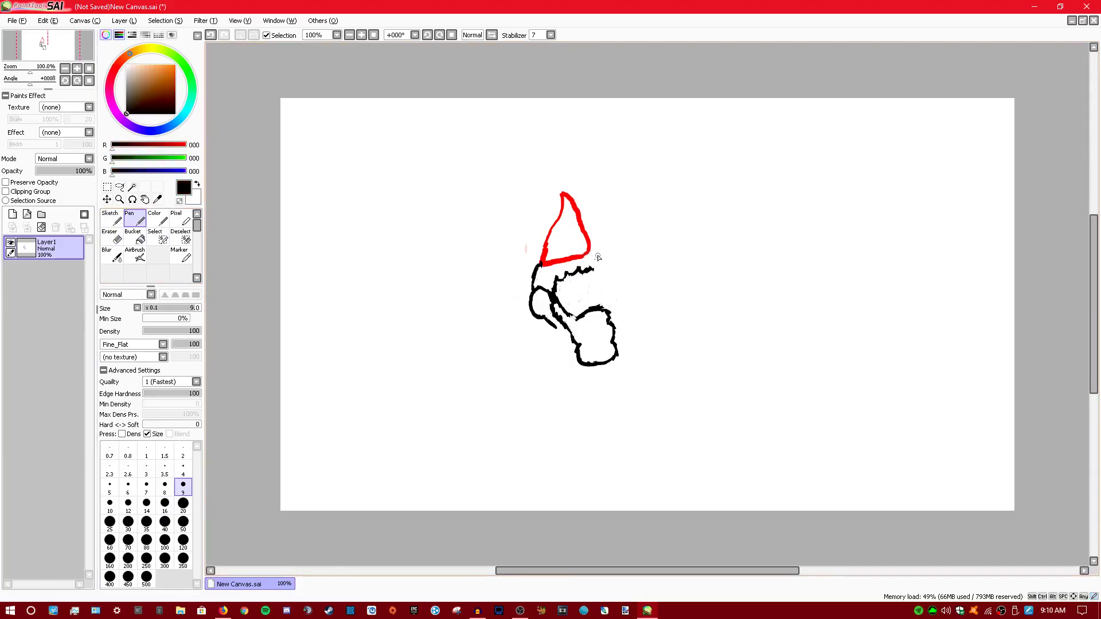
drag(595, 291, 592, 277)
mouse_move(606, 293)
mouse_down()
mouse_move(595, 286)
mouse_move(621, 303)
mouse_move(598, 309)
mouse_up()
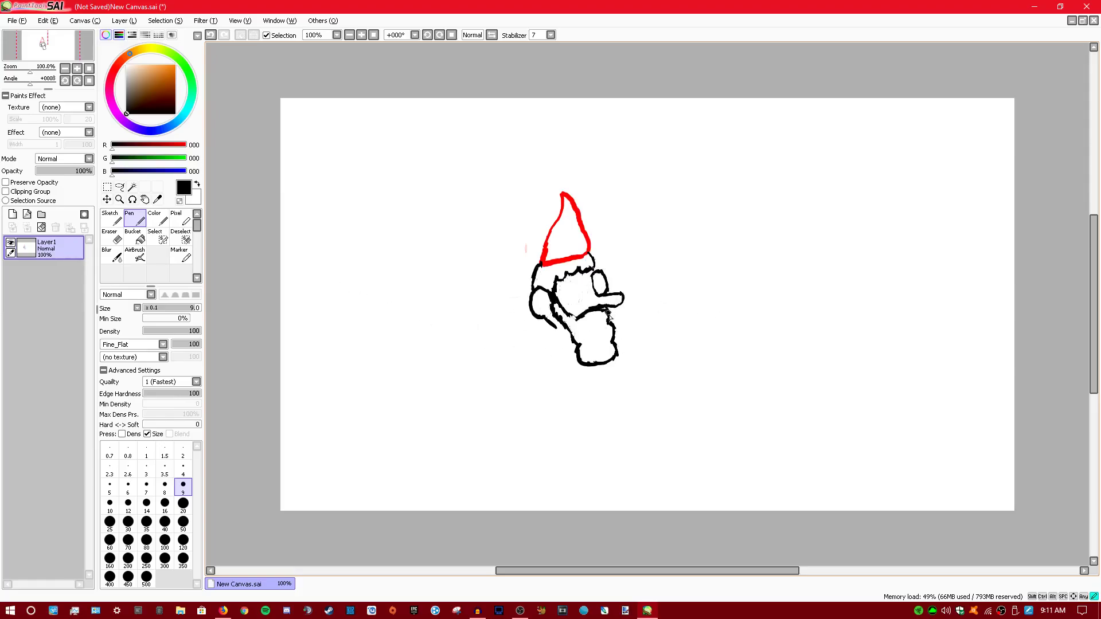
- Clean up the beard's upper edge below the nose and redraw the near eye in black
key(e)
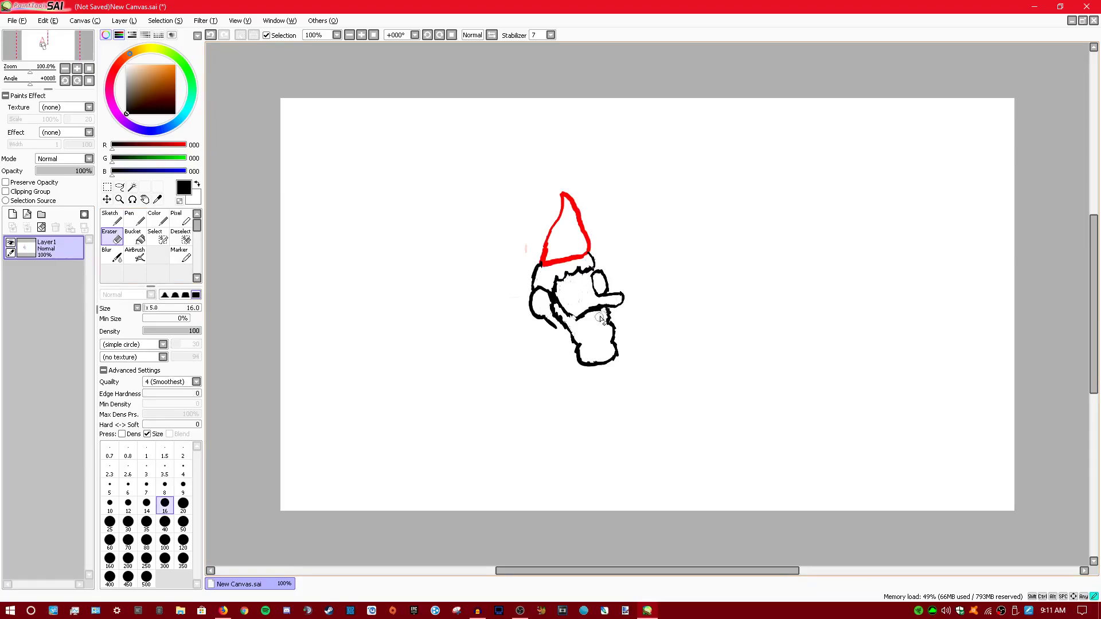
key(n)
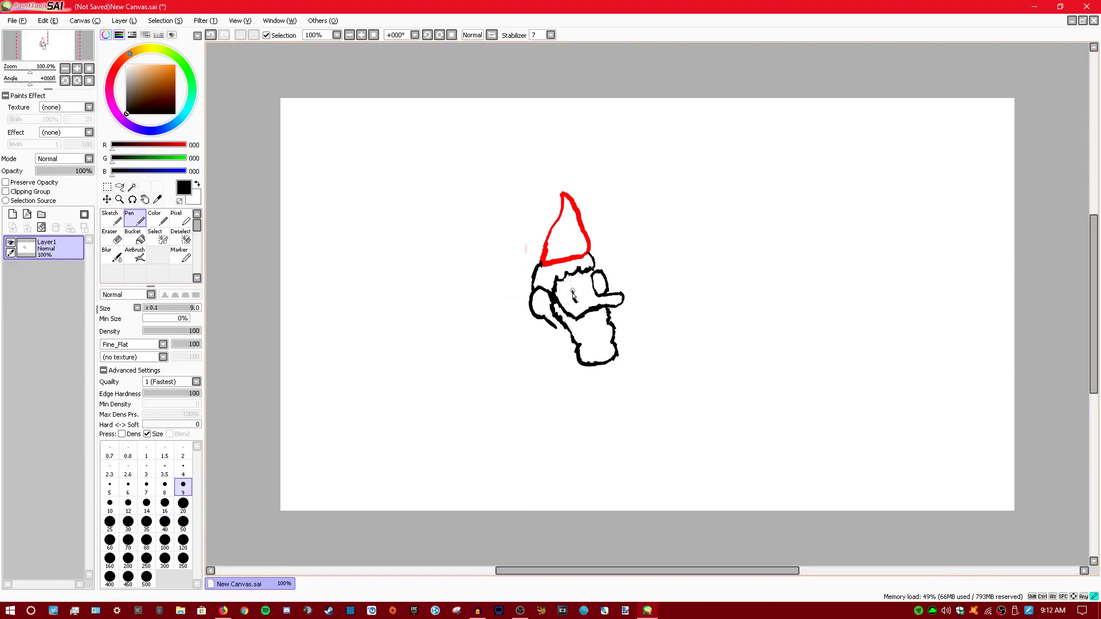
mouse_move(590, 291)
mouse_down()
mouse_move(590, 305)
mouse_move(577, 301)
mouse_up()
- Draw a curved cheek mark in red below the near eye and trim it with the Eraser
drag(172, 144, 192, 146)
drag(564, 305, 571, 304)
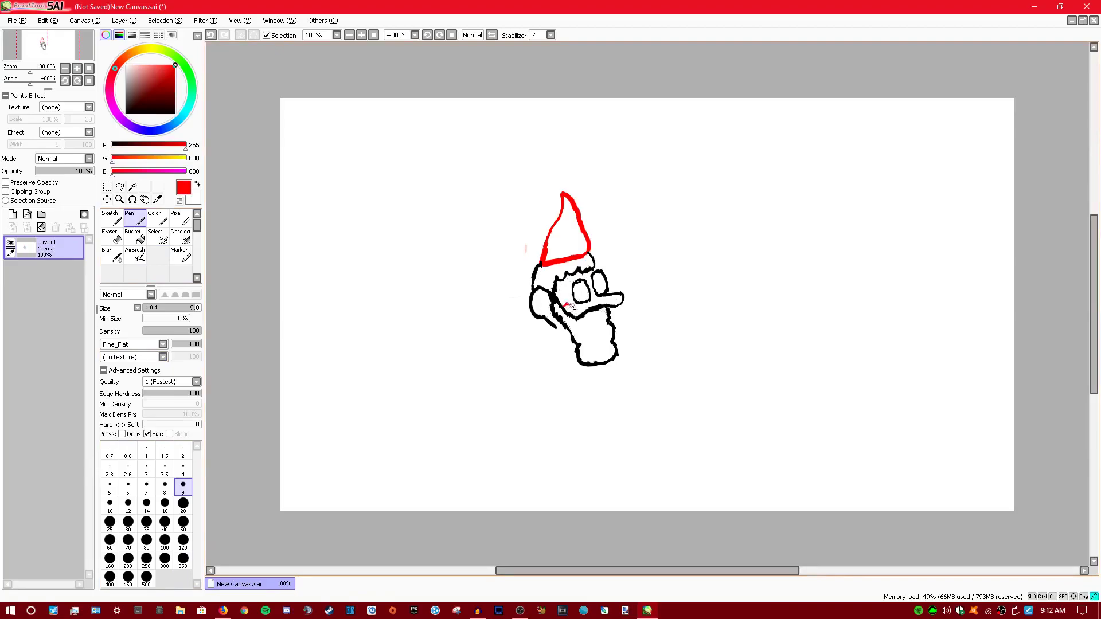
click(112, 236)
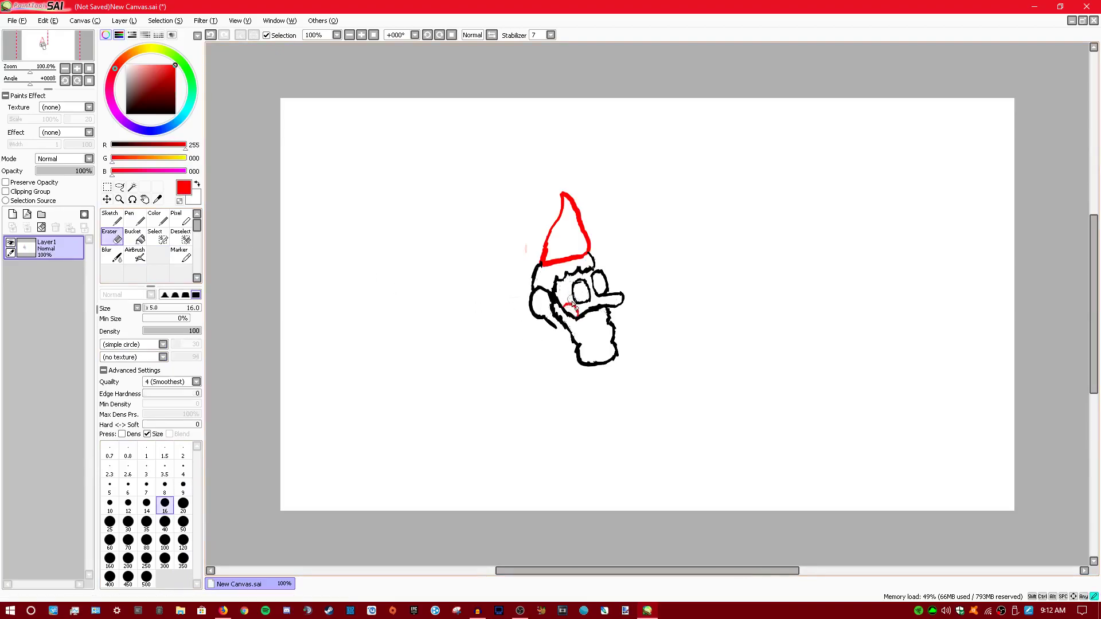
- Draw a small black pompom at the hat's tip and a short neck line behind the beard
click(135, 219)
drag(128, 146, 110, 146)
drag(561, 187, 560, 190)
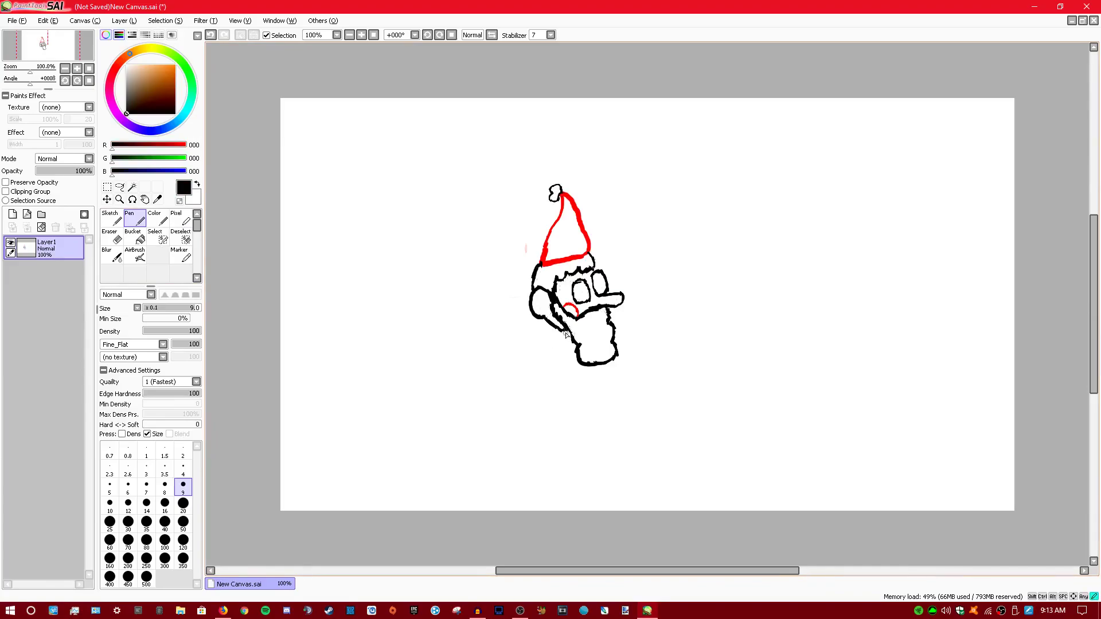
drag(562, 344, 562, 348)
key(e)
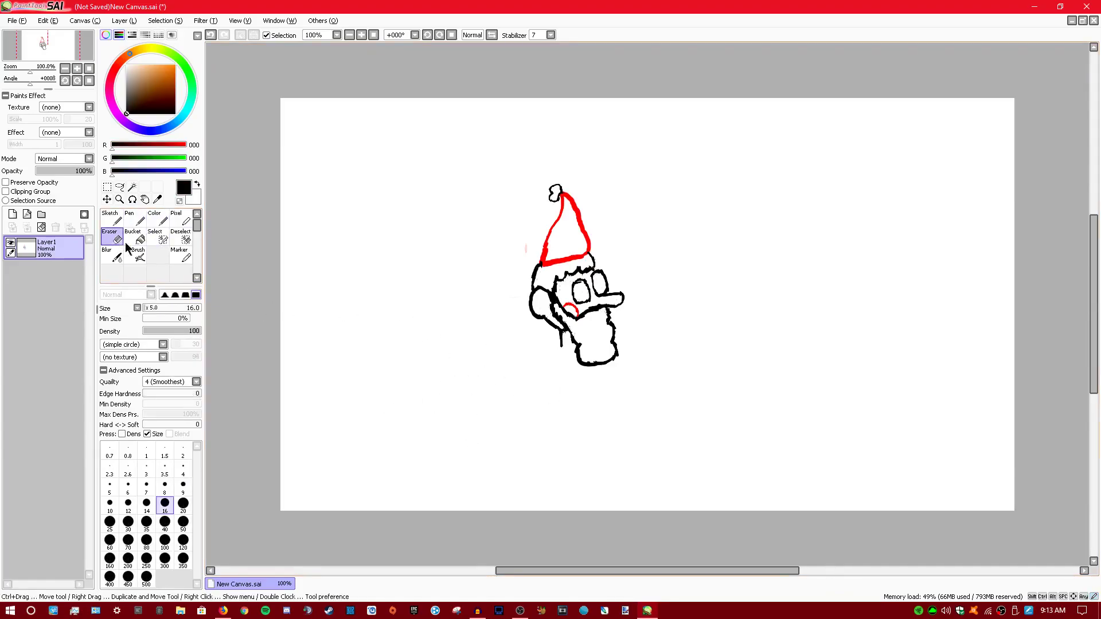
key(n)
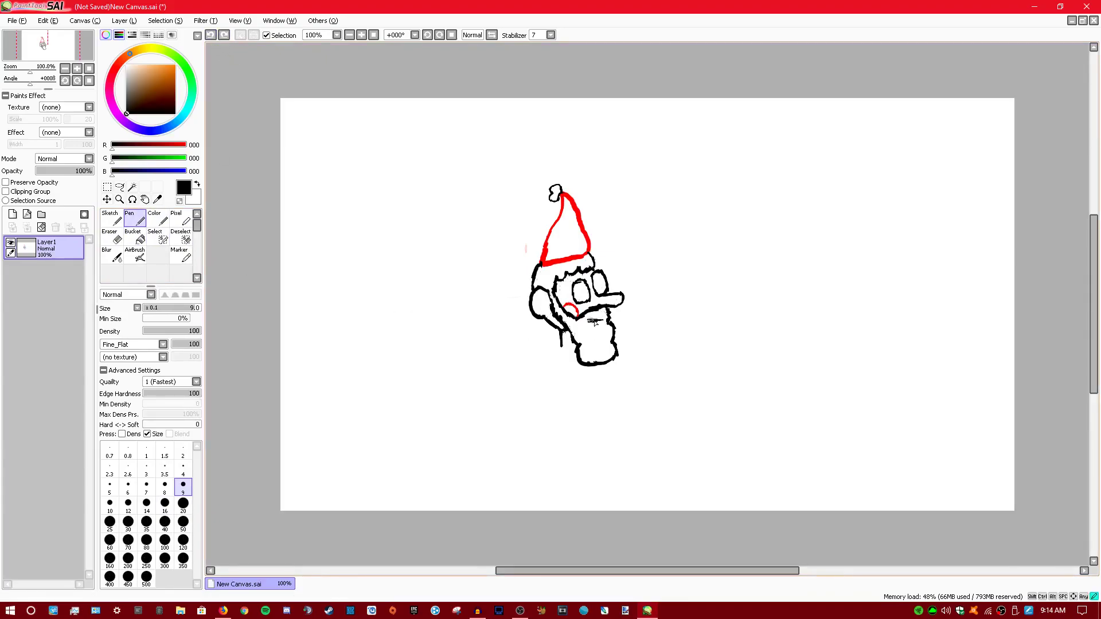
- Draw a short black mouth line in the beard under the nose and thin it with the Eraser
drag(587, 320, 600, 323)
click(122, 238)
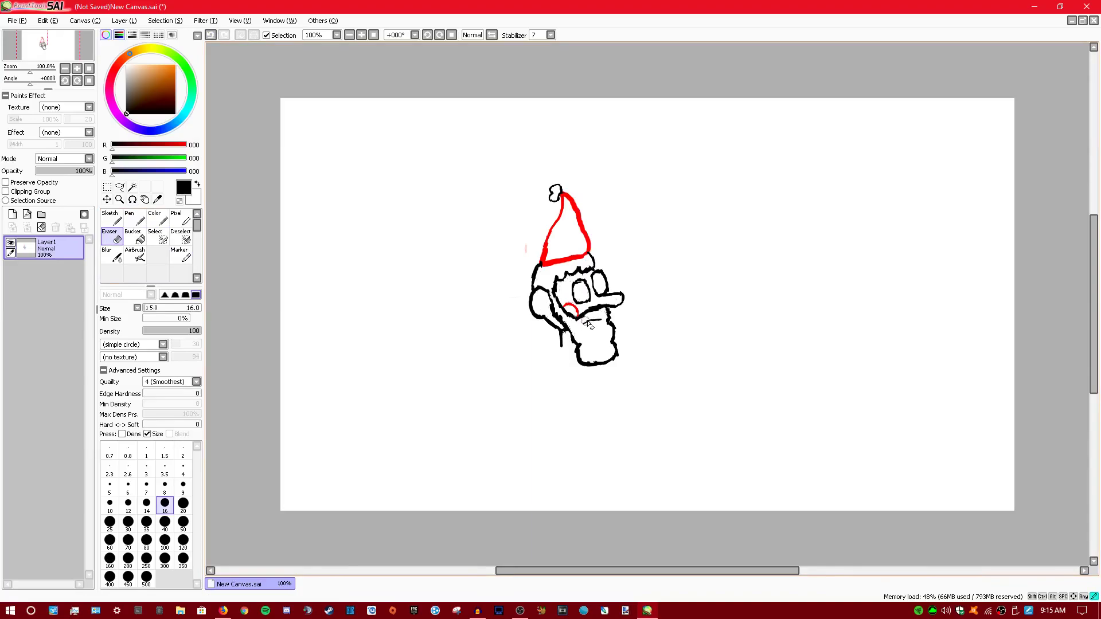
key(n)
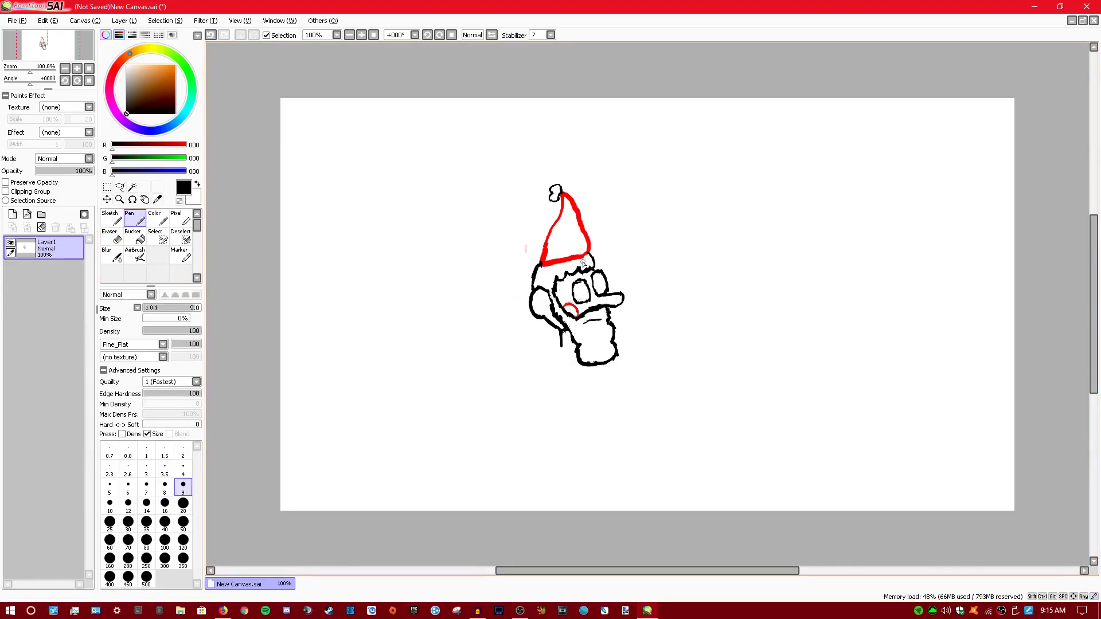
- Paint pure blue (B 255) pupils in both eyes and add the inner ear detail in black
click(185, 171)
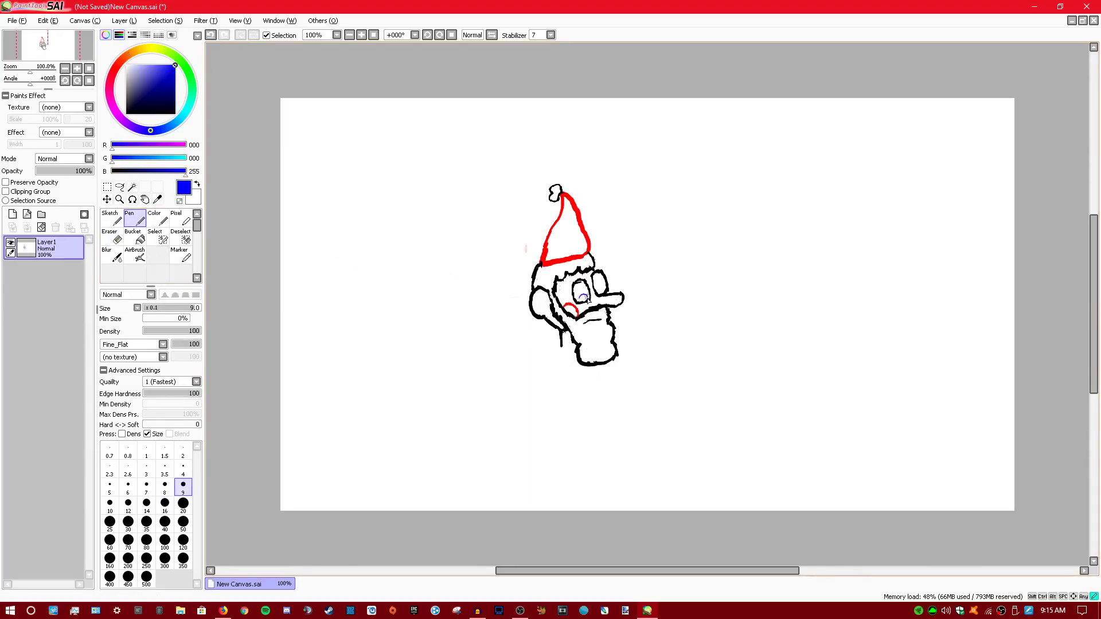
drag(583, 299, 604, 280)
drag(160, 168, 111, 170)
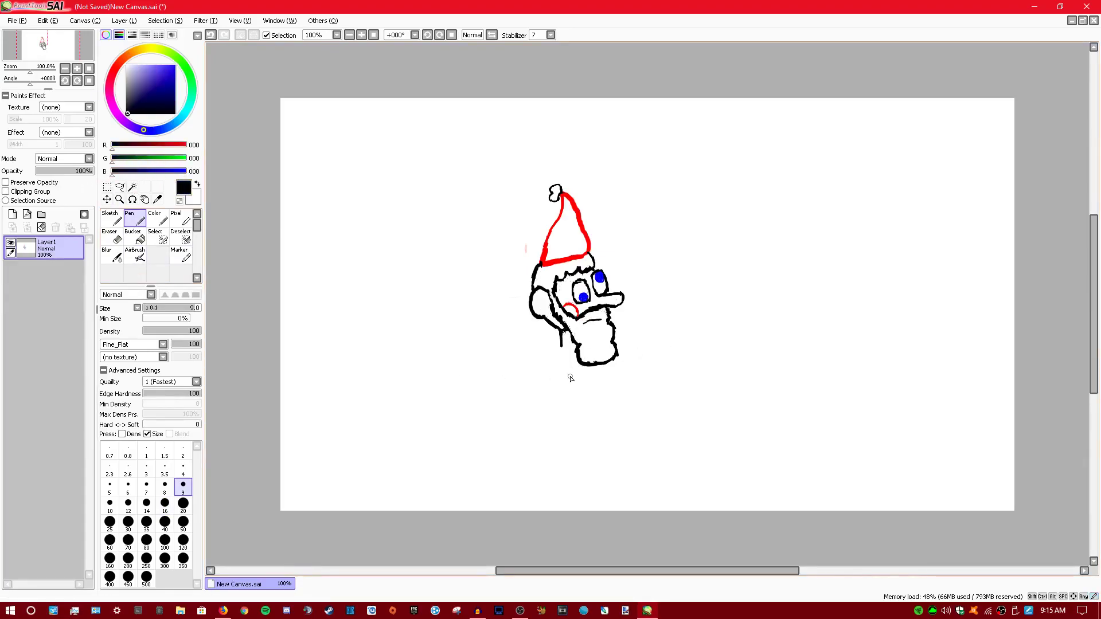
mouse_move(549, 306)
mouse_down()
mouse_move(539, 294)
mouse_move(540, 303)
mouse_up()
drag(541, 304, 538, 292)
- Close the cheek outline in red, and fill the cheek and hat with red using the Bucket
drag(172, 145, 188, 145)
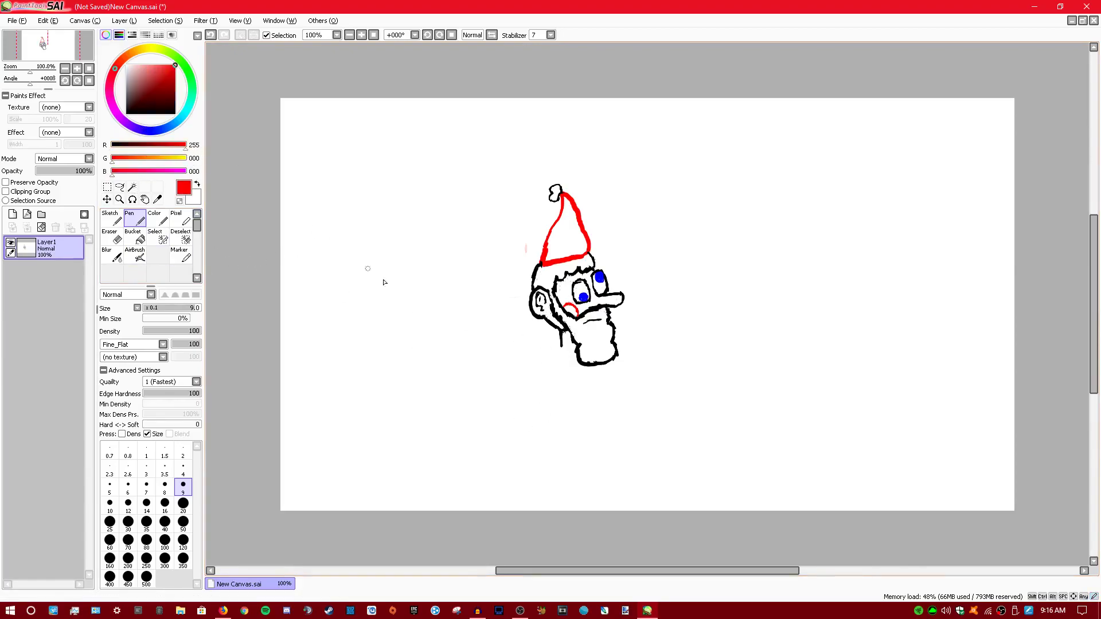
drag(575, 315, 577, 317)
click(135, 236)
click(573, 309)
click(562, 232)
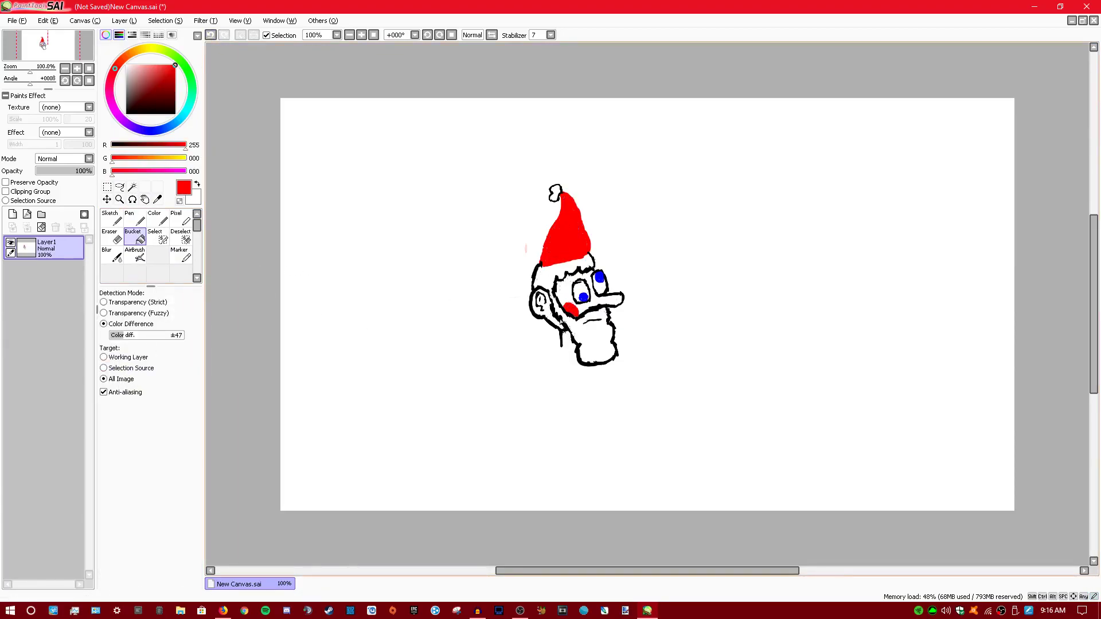
drag(160, 146, 111, 171)
click(186, 171)
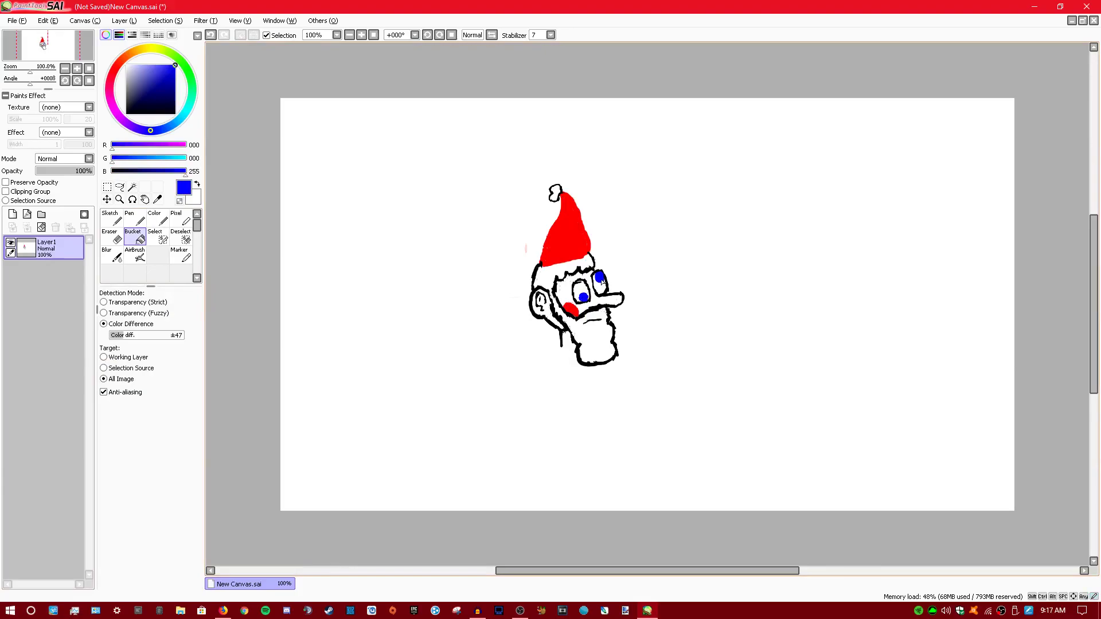
key(n)
drag(161, 171, 111, 174)
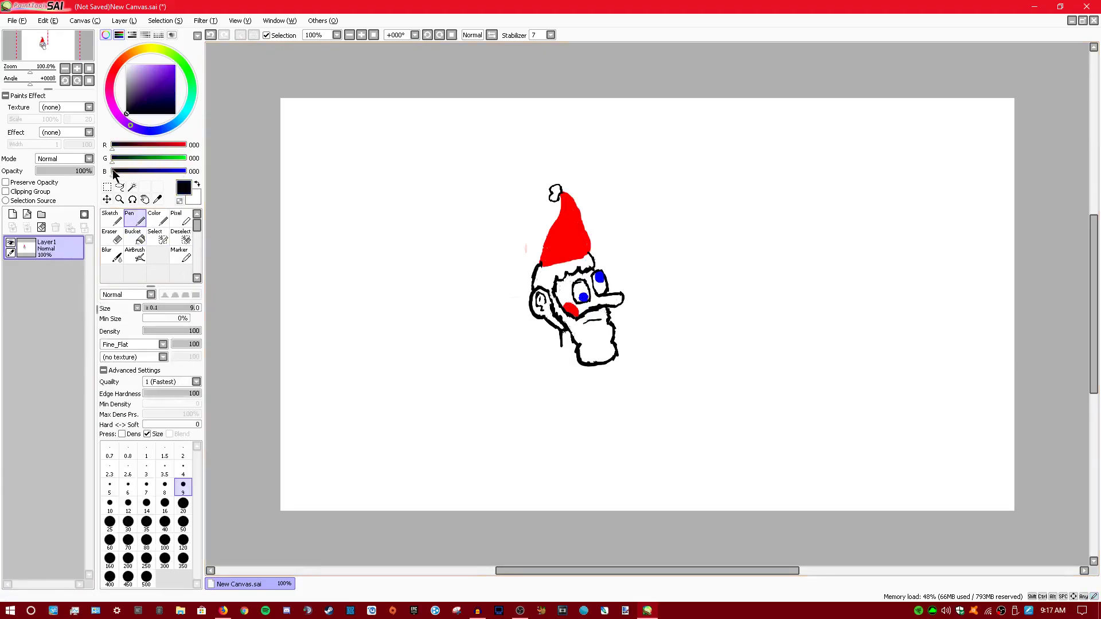
- Extend the hat's red area down over the back of the head with the Pen
drag(169, 145, 189, 144)
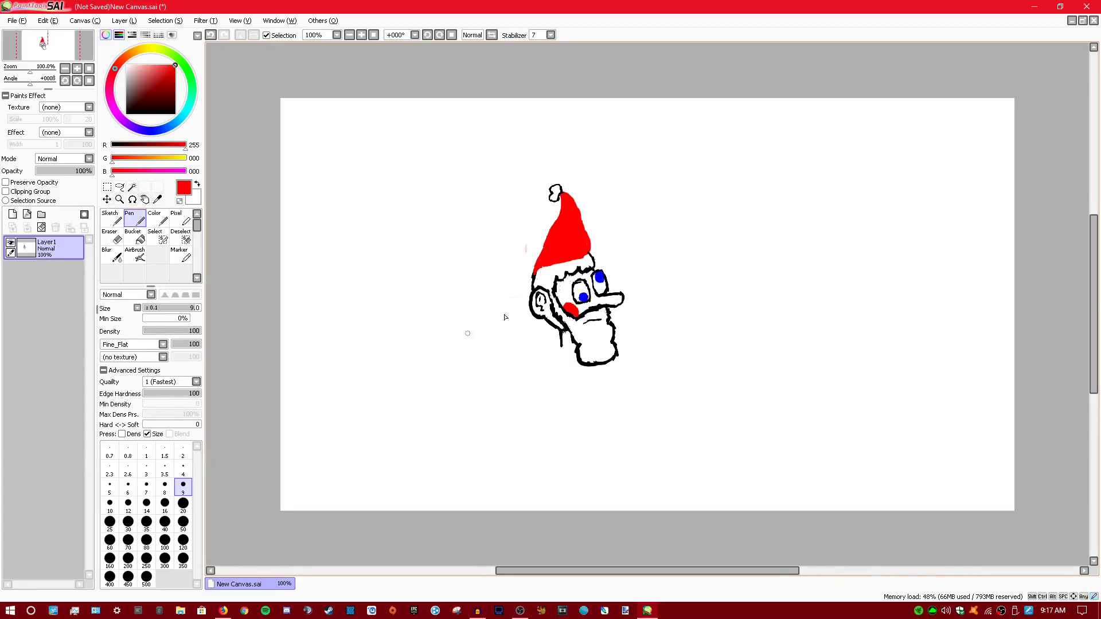
scroll(642, 334, down, 4)
scroll(622, 357, up, 5)
mouse_move(480, 74)
mouse_down()
mouse_move(513, 112)
mouse_move(719, 265)
mouse_move(692, 193)
mouse_up()
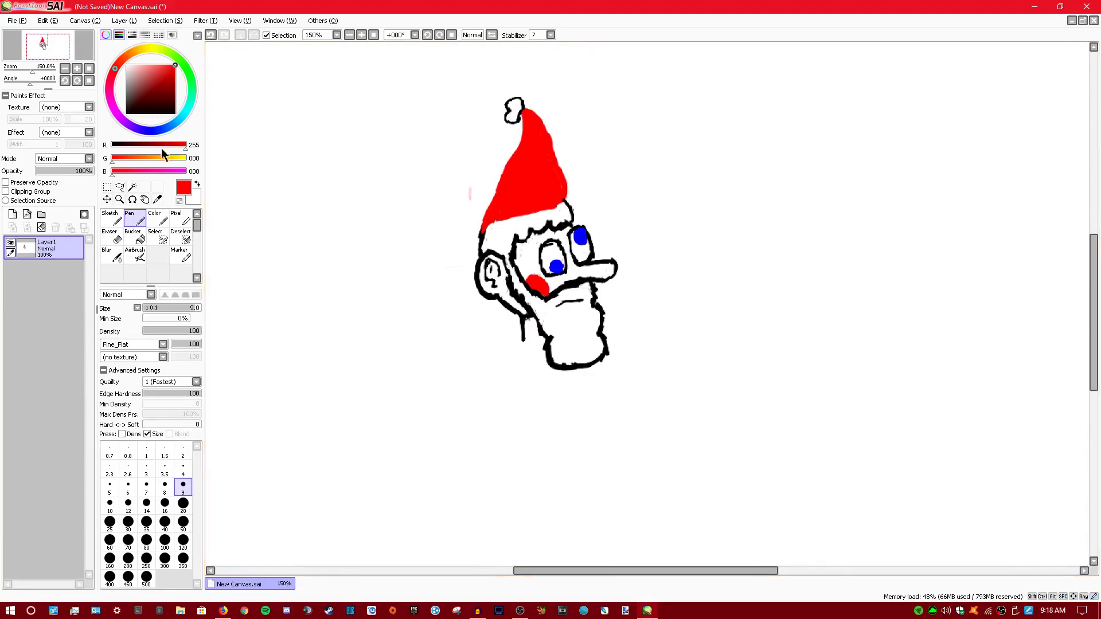
- Draw the fluffy collar at the base of the neck in black with the Pen
right_click(615, 264)
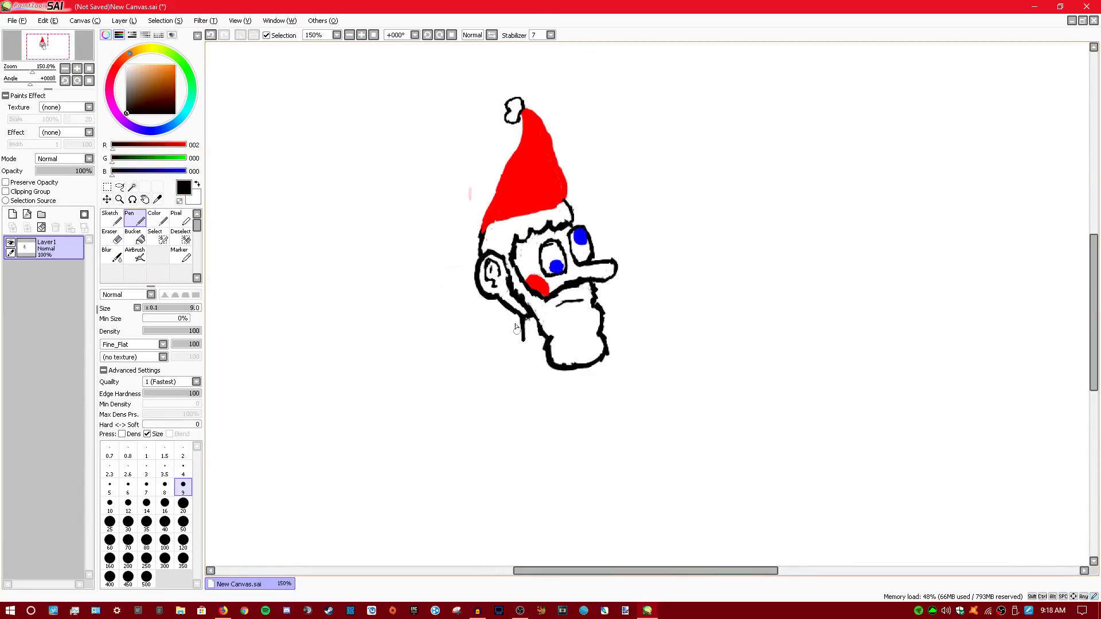
key(e)
drag(552, 246, 545, 247)
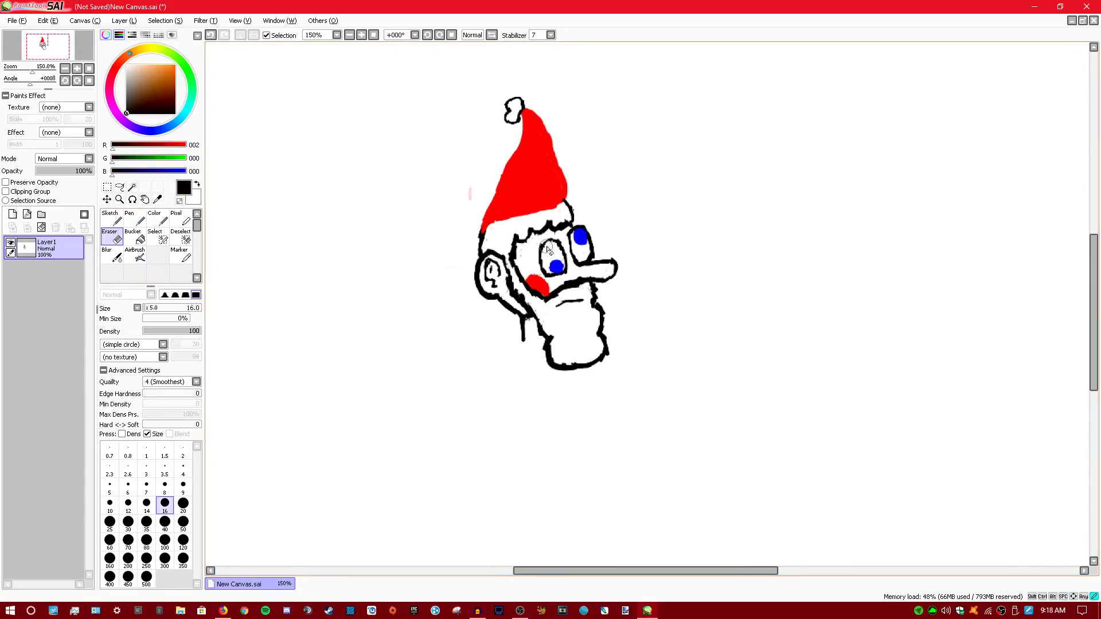
key(n)
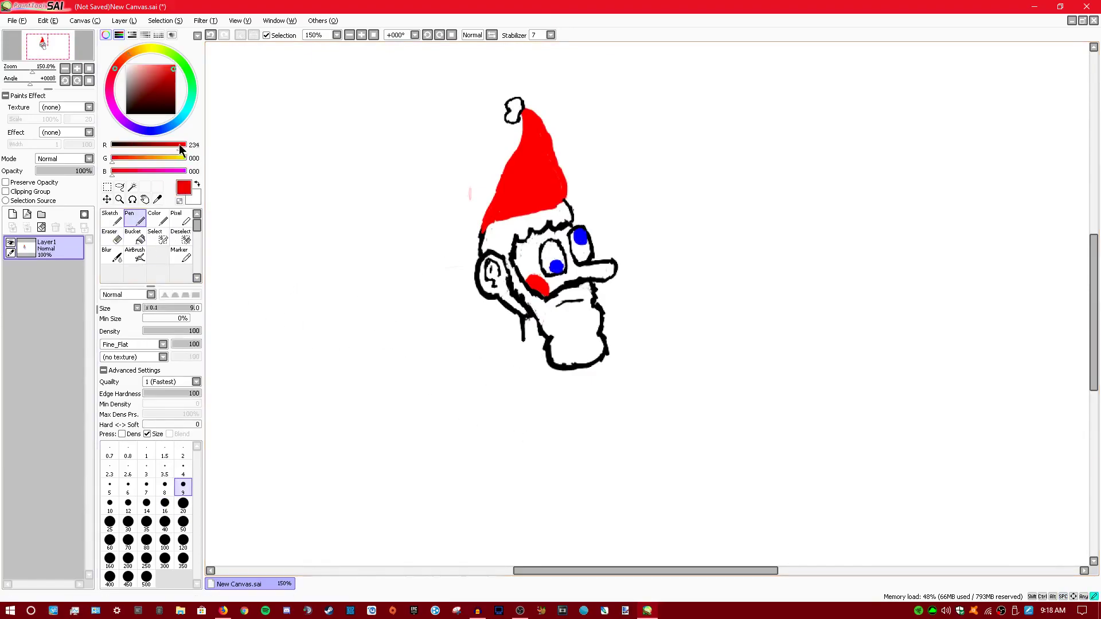
click(114, 218)
click(134, 218)
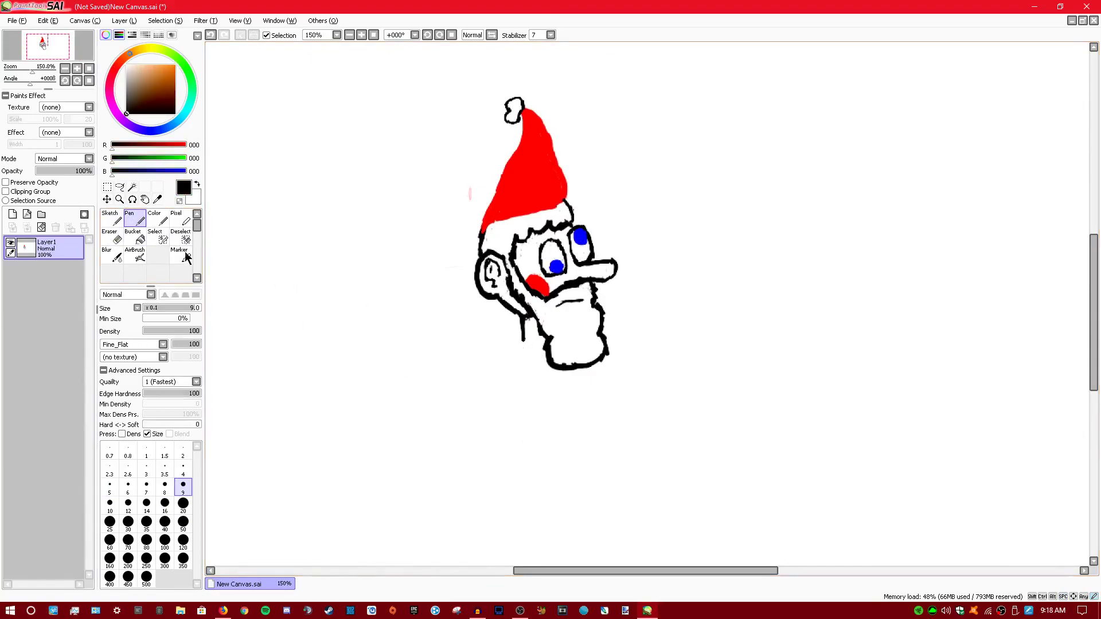
mouse_move(520, 357)
mouse_down()
mouse_move(510, 353)
mouse_move(521, 343)
mouse_move(545, 345)
mouse_move(546, 359)
mouse_up()
- Draw the sleeve's outer edge in pure red (R 255), slanting down from the collar
drag(167, 147, 194, 146)
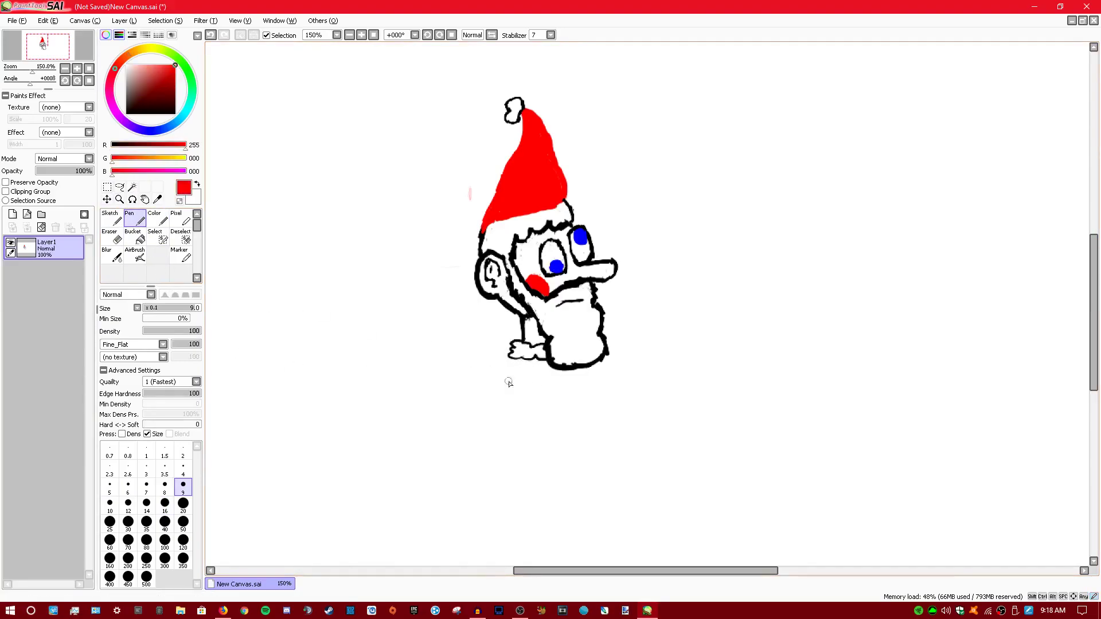
drag(489, 378, 468, 421)
scroll(408, 384, down, 3)
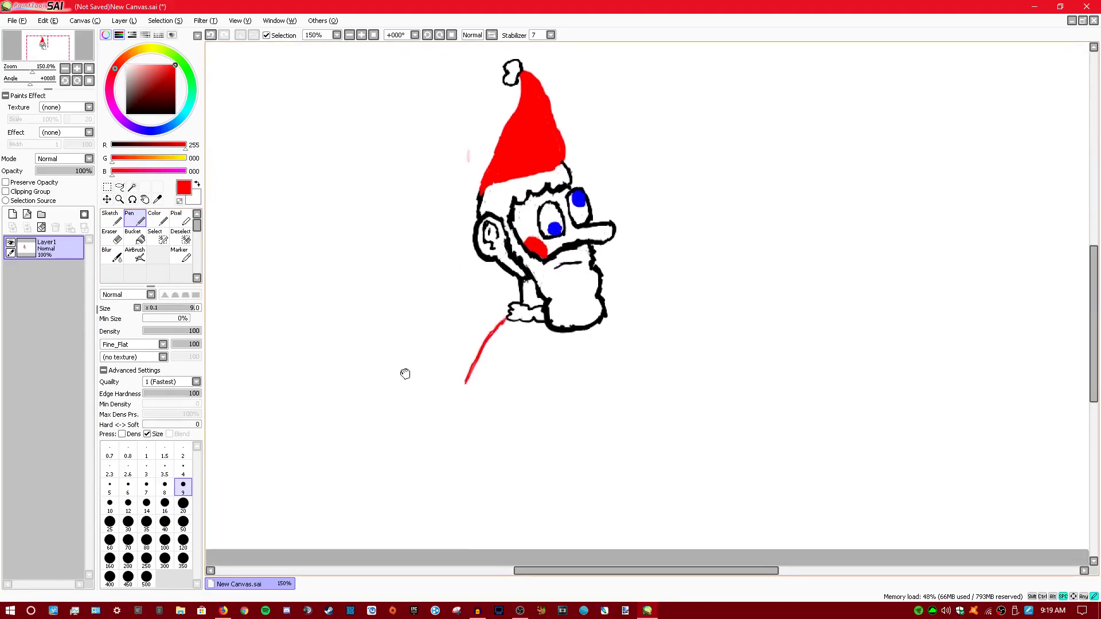
drag(489, 308, 485, 312)
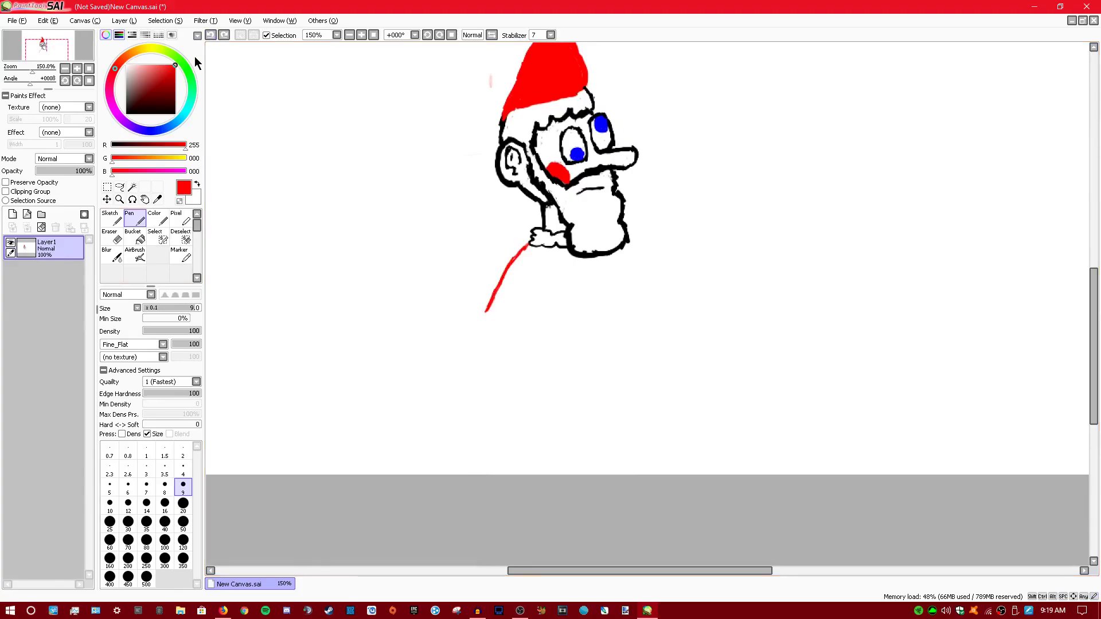
- Draw a fluffy black cuff at the sleeve's end and the sleeve's inner edge in red
click(112, 146)
mouse_move(486, 311)
mouse_down()
mouse_move(475, 324)
mouse_move(524, 331)
mouse_move(521, 315)
mouse_move(486, 312)
mouse_up()
click(156, 158)
mouse_move(138, 147)
mouse_down()
mouse_move(193, 144)
mouse_move(110, 163)
mouse_up()
drag(546, 265, 525, 299)
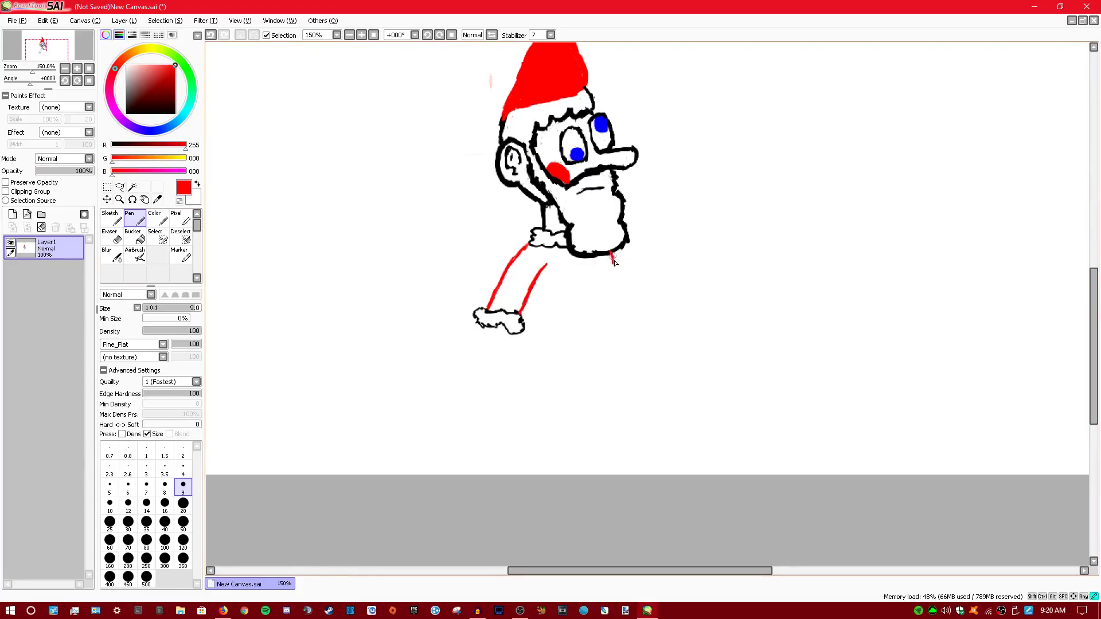
- Draw the coat's bulging front edge in red from beneath the beard down to hem level
key(ctrl+z)
mouse_move(618, 267)
mouse_down()
mouse_move(632, 320)
mouse_move(668, 357)
mouse_move(668, 389)
mouse_move(631, 408)
mouse_move(539, 408)
mouse_up()
click(210, 35)
click(210, 35)
mouse_move(635, 322)
mouse_down()
mouse_move(664, 346)
mouse_move(668, 397)
mouse_move(631, 412)
mouse_move(660, 393)
mouse_up()
click(210, 35)
mouse_move(635, 321)
mouse_down()
mouse_move(663, 383)
mouse_move(641, 418)
mouse_up()
- Draw the wavy fluffy hem along the bottom of the coat in black
click(152, 146)
drag(152, 146, 111, 146)
mouse_move(642, 417)
mouse_down()
mouse_move(661, 430)
mouse_move(612, 434)
mouse_move(500, 423)
mouse_move(527, 403)
mouse_move(653, 415)
mouse_up()
- Draw the forearm and the hand with its fingers in black below the cuff
mouse_move(173, 145)
mouse_down()
mouse_move(266, 274)
mouse_move(139, 148)
mouse_move(112, 145)
mouse_up()
mouse_move(487, 325)
mouse_down()
mouse_move(475, 375)
mouse_move(510, 340)
mouse_move(502, 383)
mouse_up()
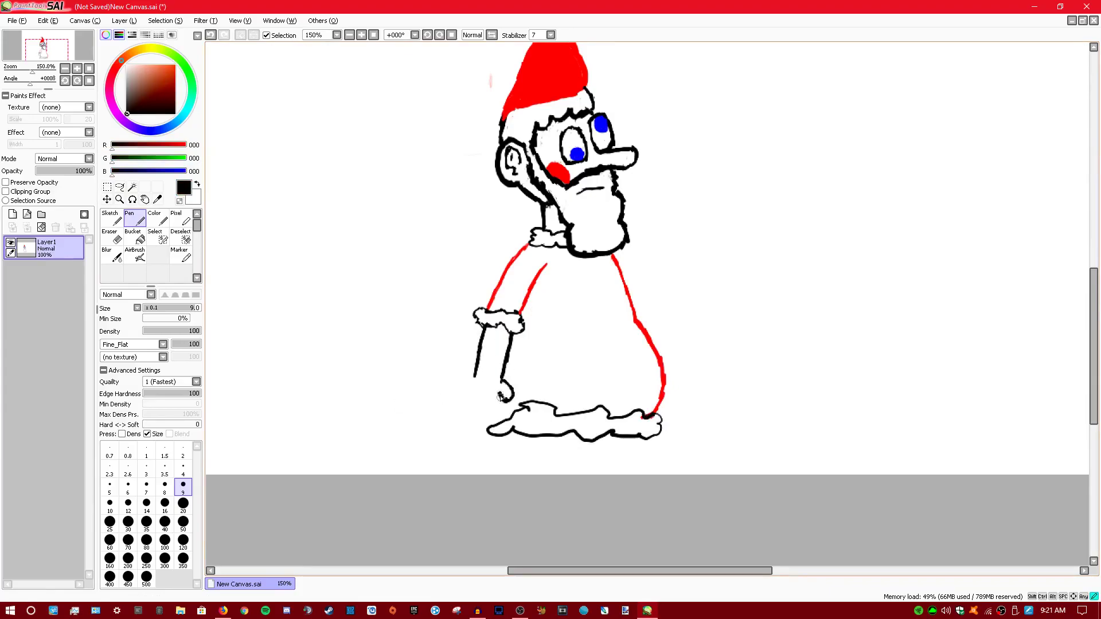
mouse_move(491, 395)
mouse_down()
mouse_move(480, 425)
mouse_move(480, 401)
mouse_move(471, 418)
mouse_move(466, 383)
mouse_up()
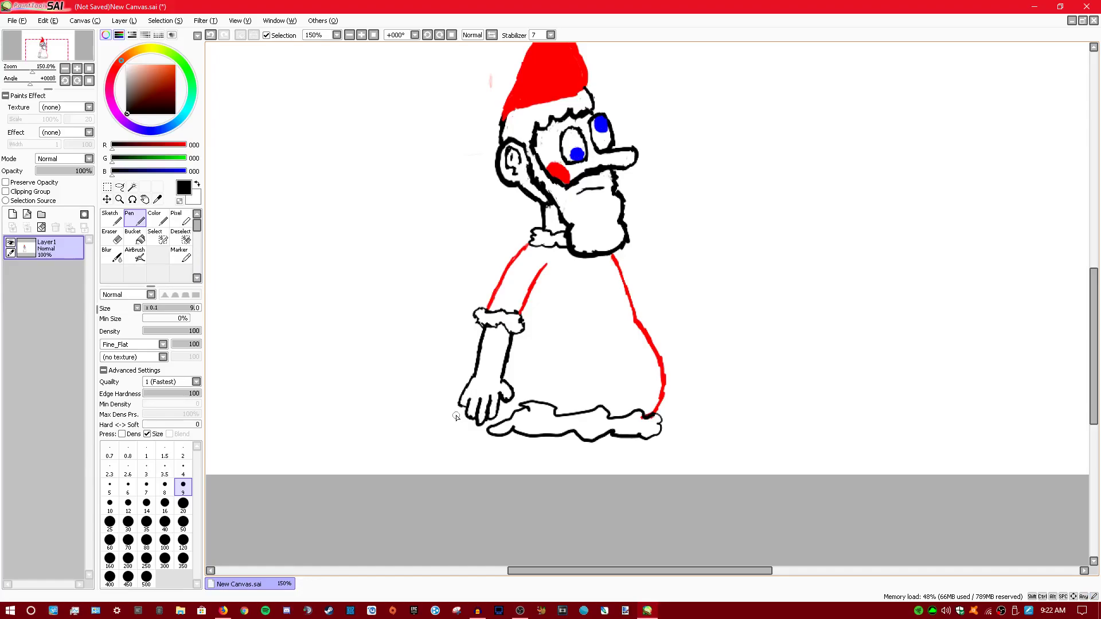
- Outline a small patch under the mouth in brown (R 138, G 88, B 0) and fill it using the Bucket
mouse_move(142, 146)
mouse_down()
mouse_move(182, 145)
mouse_move(148, 145)
mouse_move(138, 158)
mouse_up()
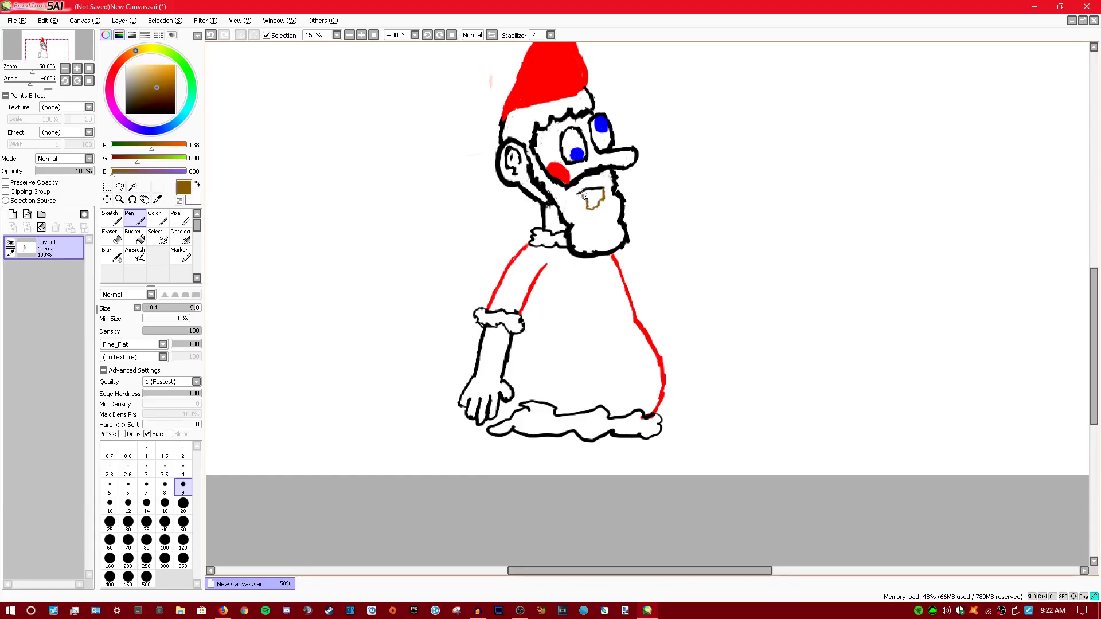
key(ctrl+z)
drag(588, 200, 586, 197)
click(134, 236)
click(595, 198)
click(136, 220)
- Clean up the junction of the coat's front edge and the hem, and redraw the hem outline there in black
key(e)
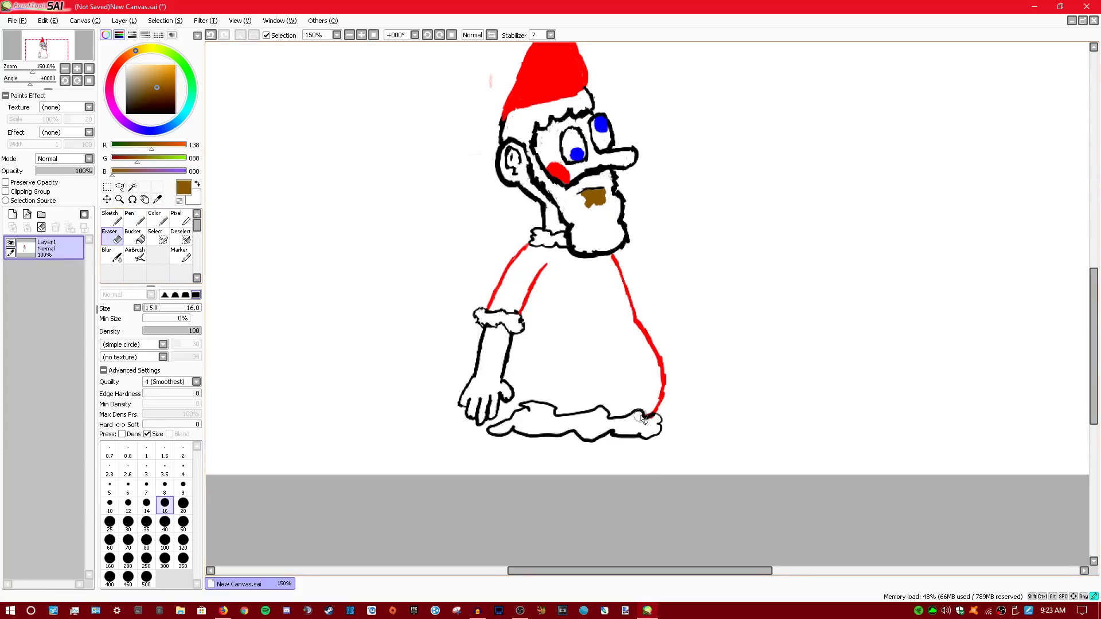
key(n)
drag(652, 412, 644, 421)
click(210, 35)
mouse_move(150, 145)
mouse_down()
mouse_move(107, 148)
mouse_move(108, 159)
mouse_up()
drag(644, 418, 657, 414)
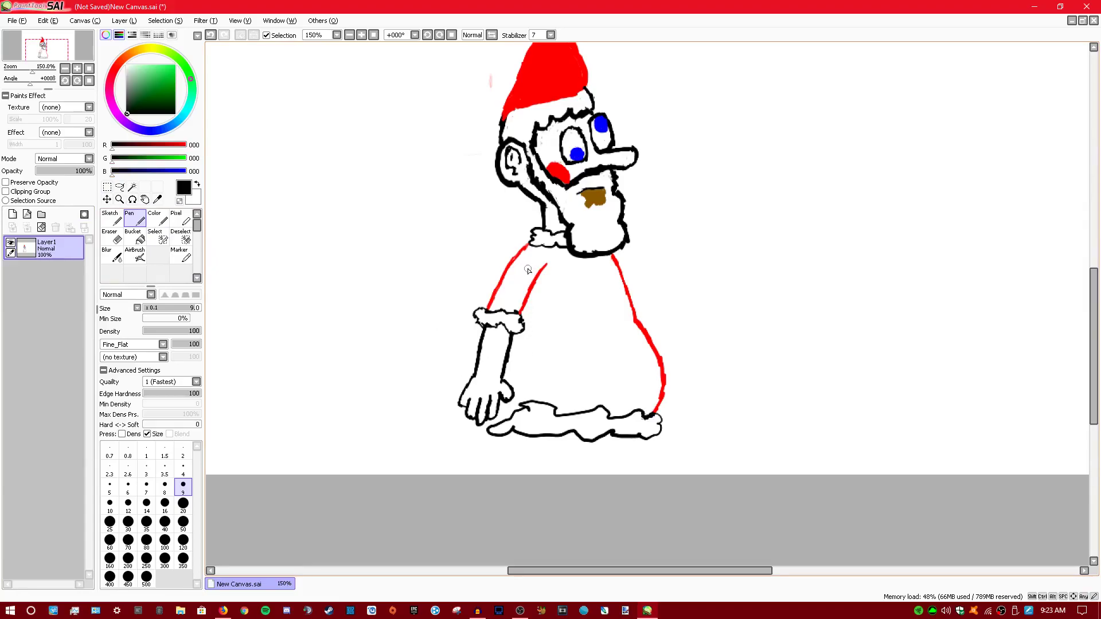
- Draw a long black-outlined trim strip down the coat's front, with a red line along its outer side
mouse_move(603, 289)
mouse_down()
mouse_move(632, 403)
mouse_move(645, 396)
mouse_move(601, 260)
mouse_up()
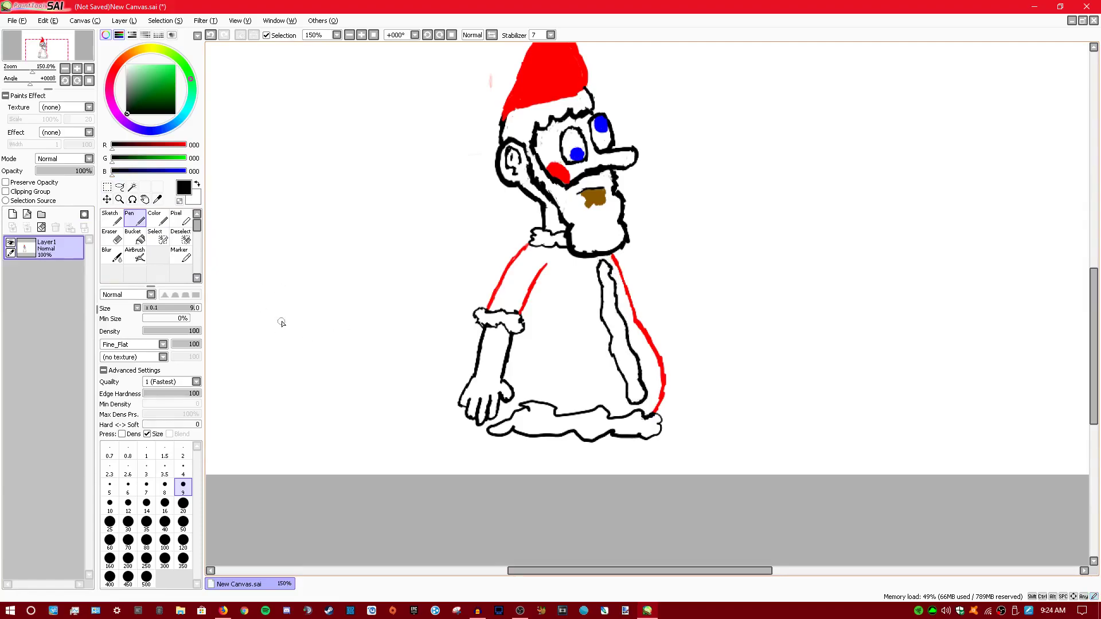
drag(144, 144, 188, 144)
mouse_move(612, 252)
mouse_down()
mouse_move(607, 303)
mouse_move(655, 405)
mouse_up()
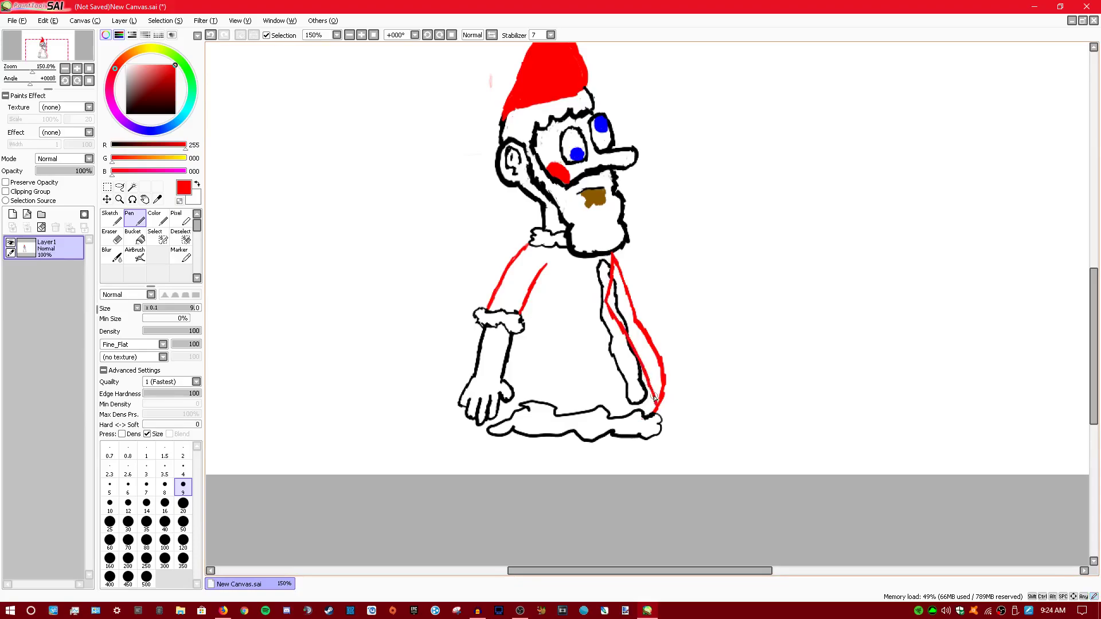
- Erase the bulging outer red line of the coat's front
drag(160, 145, 112, 145)
click(110, 235)
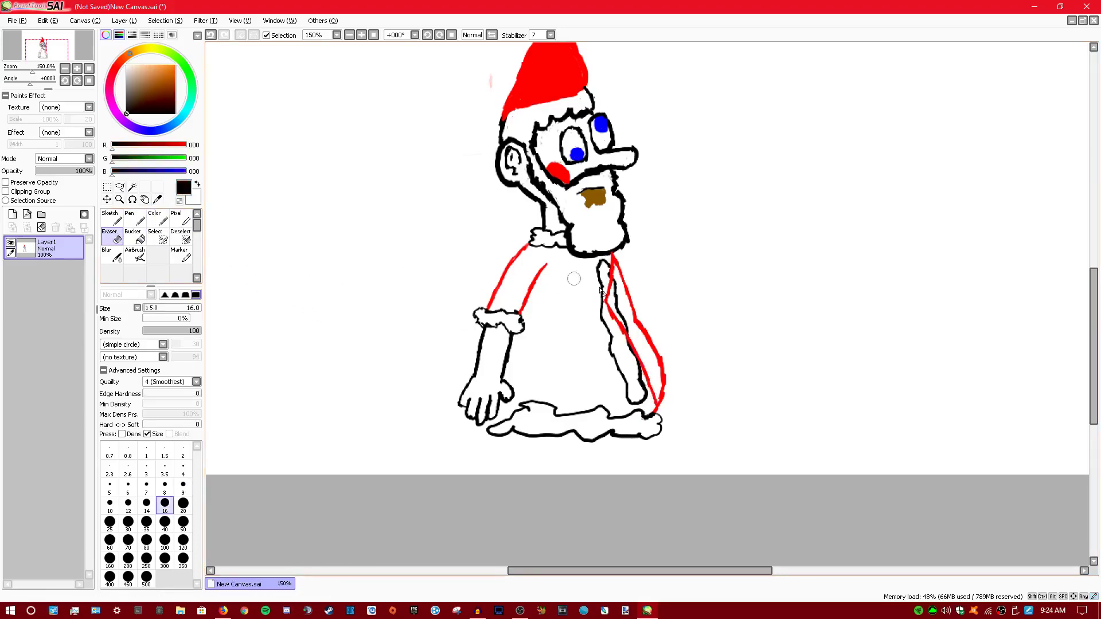
mouse_move(617, 286)
mouse_down()
mouse_move(627, 325)
mouse_move(616, 309)
mouse_move(626, 323)
mouse_move(560, 350)
mouse_move(522, 313)
mouse_move(638, 320)
mouse_move(631, 313)
mouse_move(660, 400)
mouse_up()
drag(632, 303, 616, 264)
- Draw a closer red front edge beside the trim strip and fill the narrow gap between the red lines with red
click(135, 218)
drag(155, 145, 187, 145)
drag(613, 254, 649, 372)
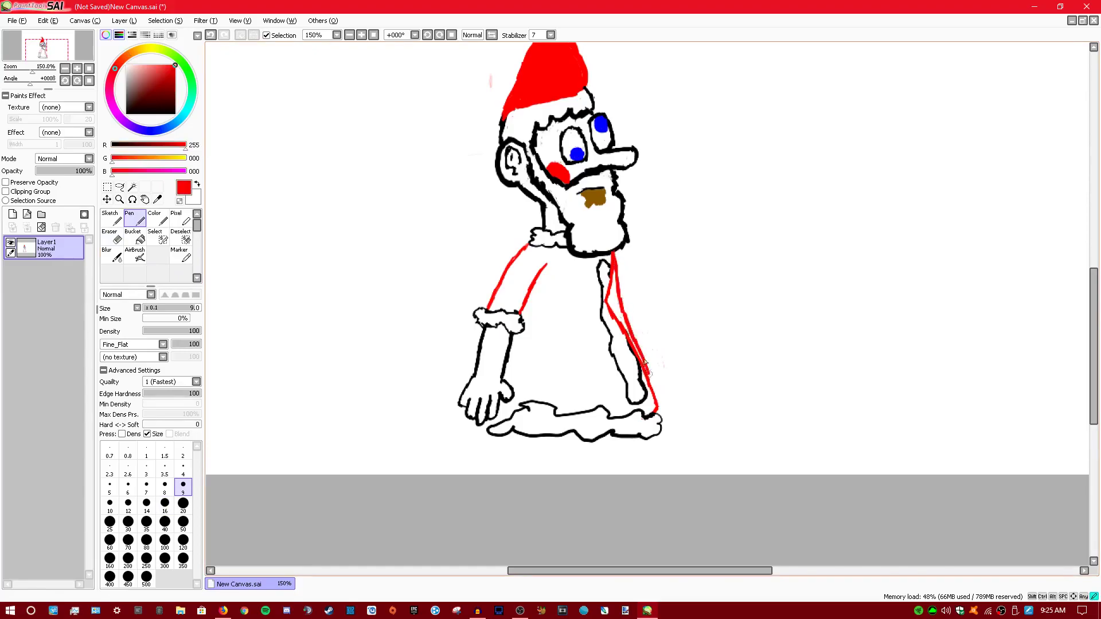
click(112, 237)
click(134, 237)
click(616, 296)
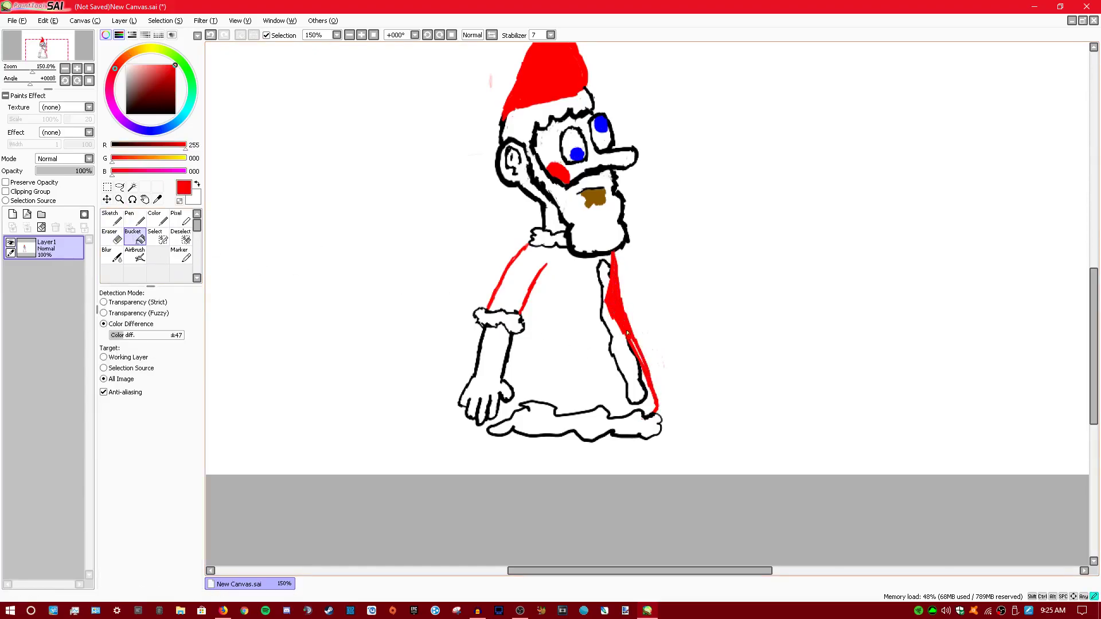
key(n)
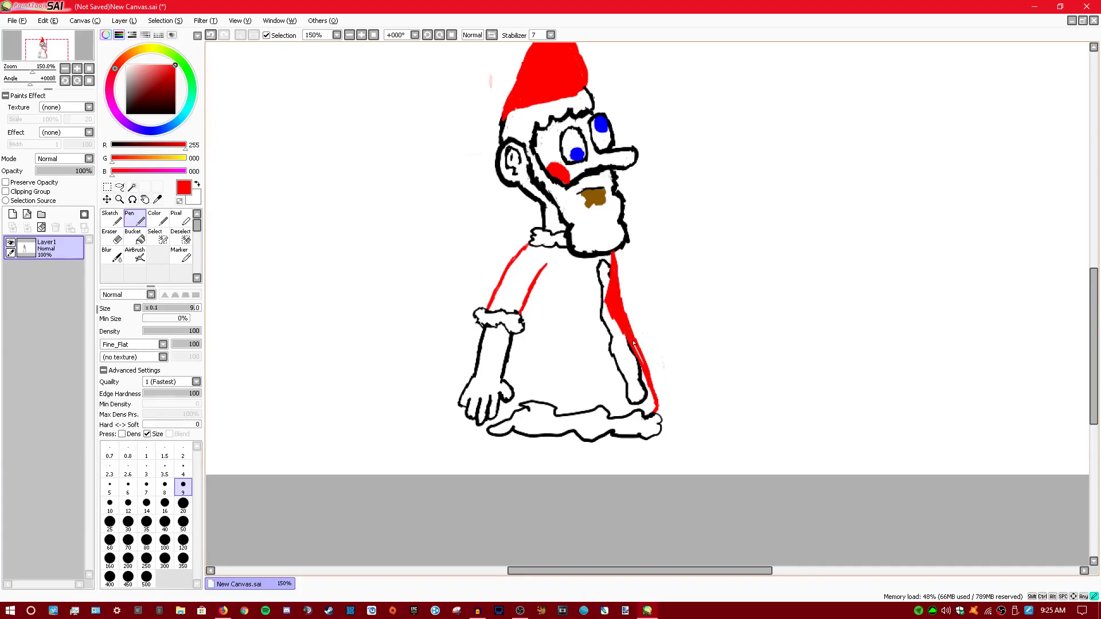
- Draw the protruding chest and rounded belly in black from beneath the beard to the hem
click(126, 113)
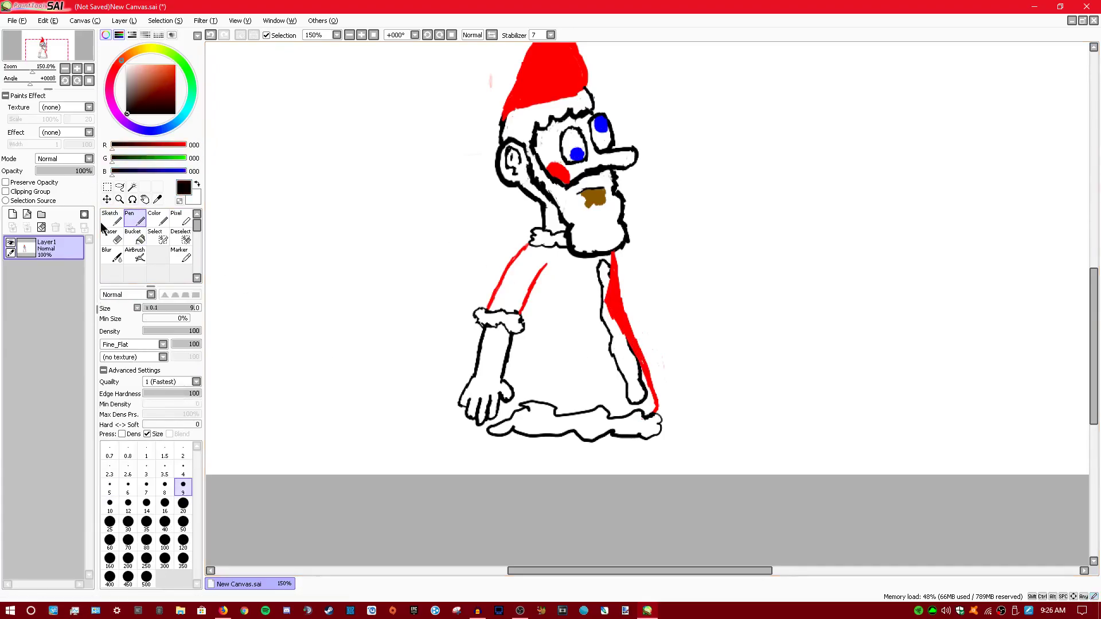
mouse_move(612, 250)
mouse_down()
mouse_move(640, 281)
mouse_move(645, 305)
mouse_move(633, 311)
mouse_move(686, 363)
mouse_move(677, 409)
mouse_move(685, 403)
mouse_move(651, 403)
mouse_up()
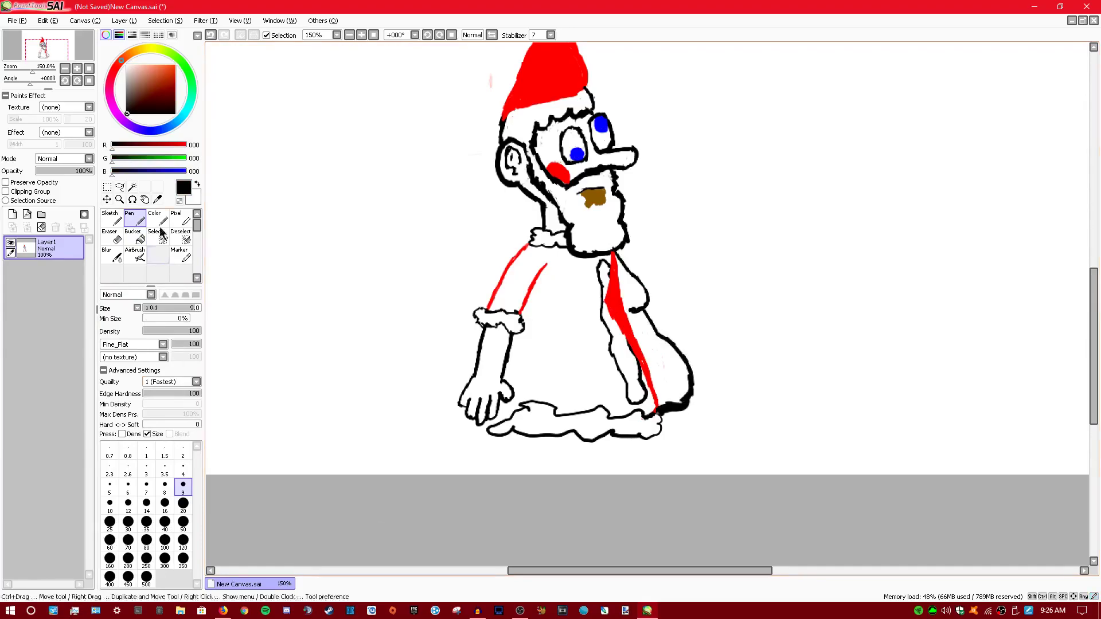
click(211, 35)
mouse_move(647, 313)
mouse_down()
mouse_move(674, 363)
mouse_move(674, 404)
mouse_move(657, 413)
mouse_up()
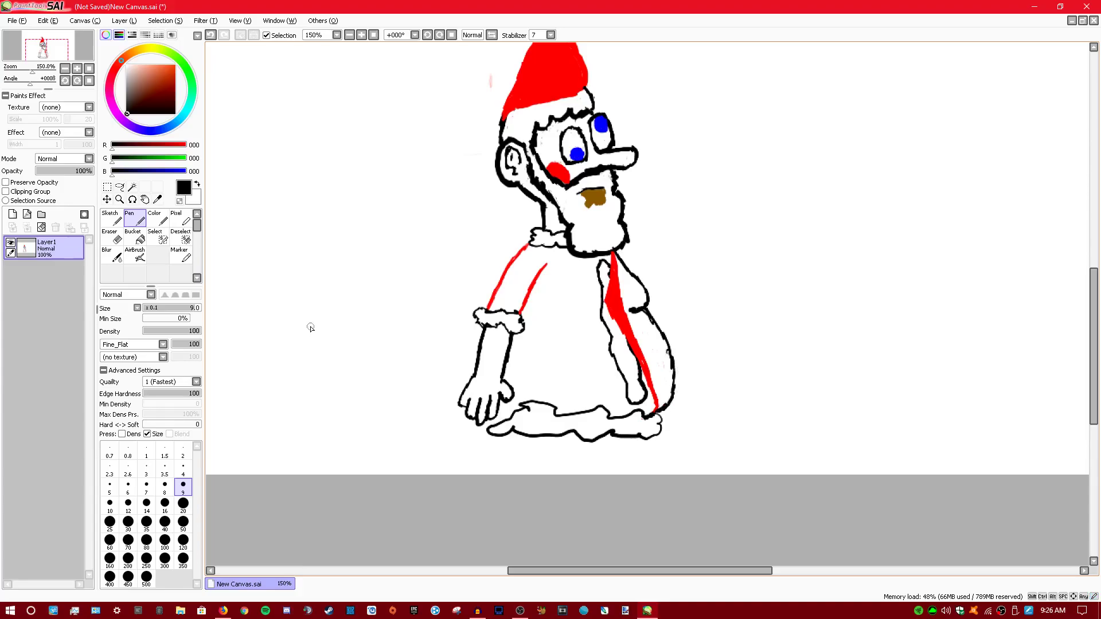
- Add a small curved nipple detail on the chest and a navel on the belly in black
scroll(634, 278, up, 3)
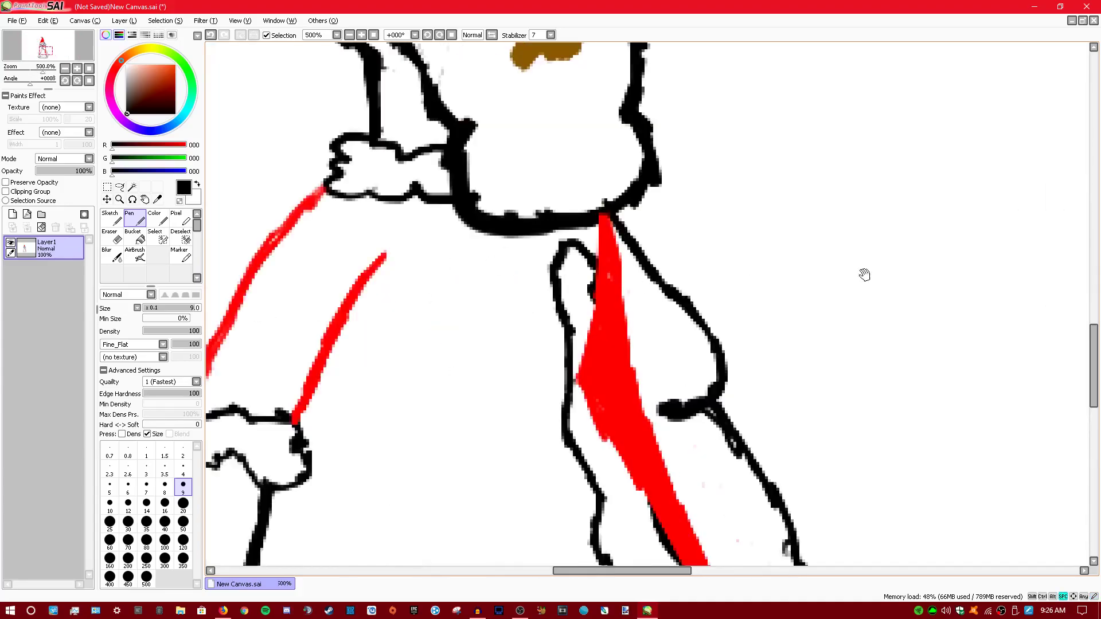
scroll(750, 267, up, 2)
mouse_move(610, 251)
mouse_down()
mouse_move(609, 275)
mouse_move(576, 281)
mouse_move(572, 265)
mouse_move(601, 263)
mouse_up()
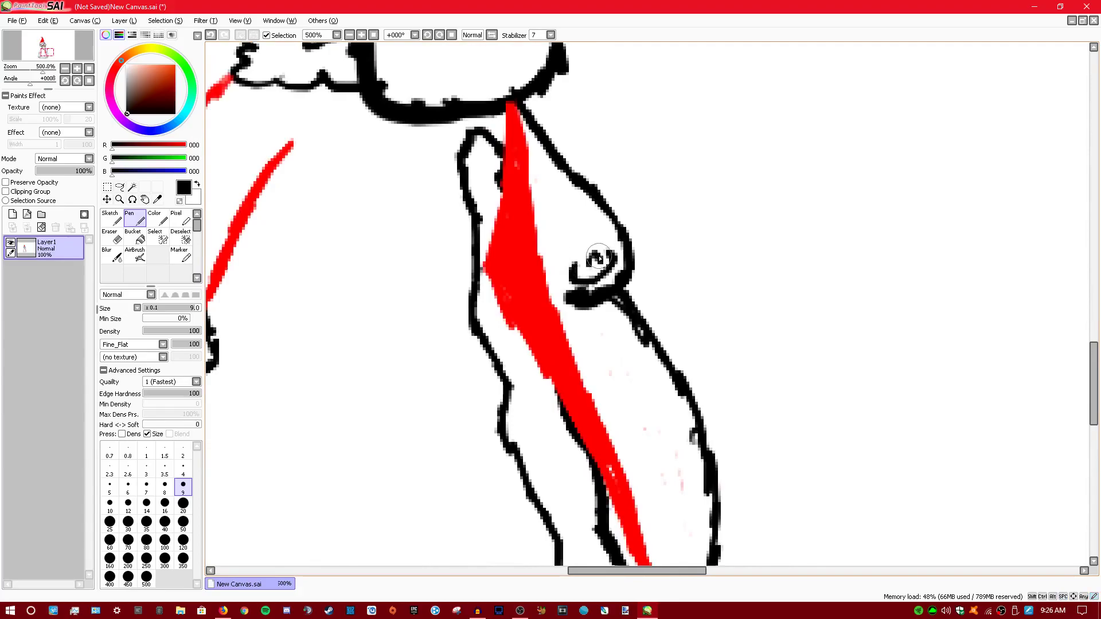
scroll(688, 279, down, 5)
scroll(787, 285, up, 1)
drag(743, 244, 758, 297)
drag(647, 380, 643, 392)
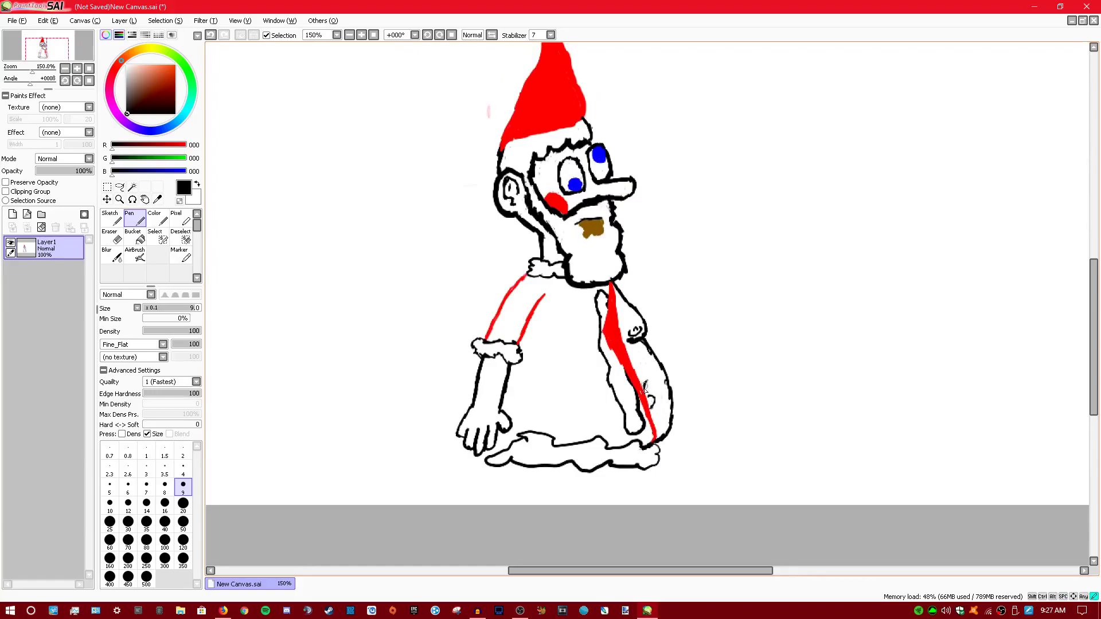
- Draw a short piece of the coat's back edge in red between the hand and the hem
right_click(522, 338)
click(110, 145)
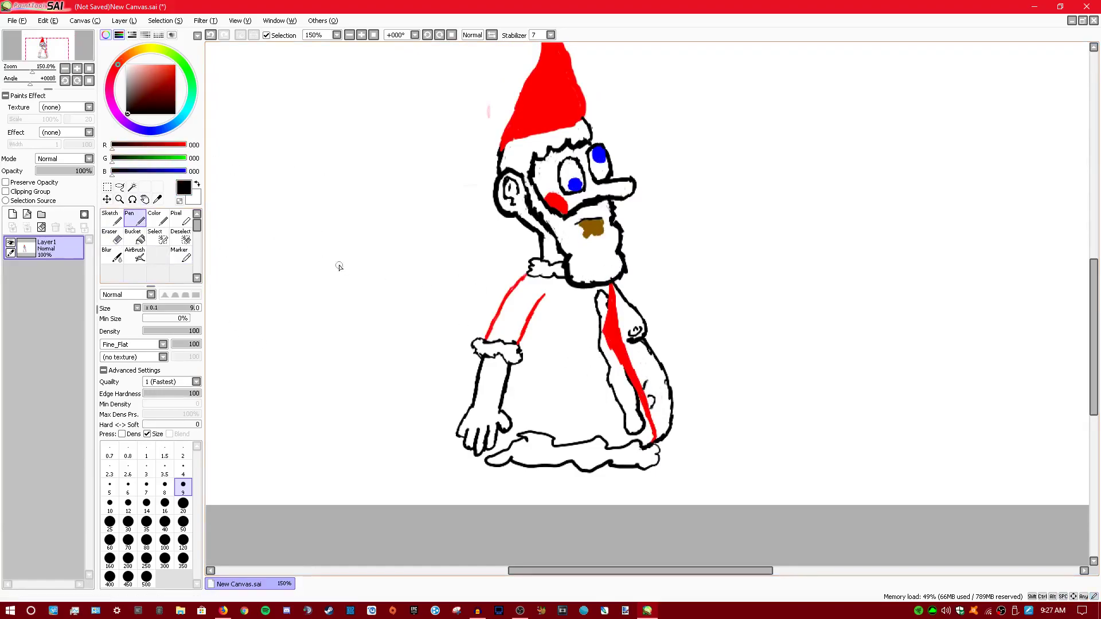
key(e)
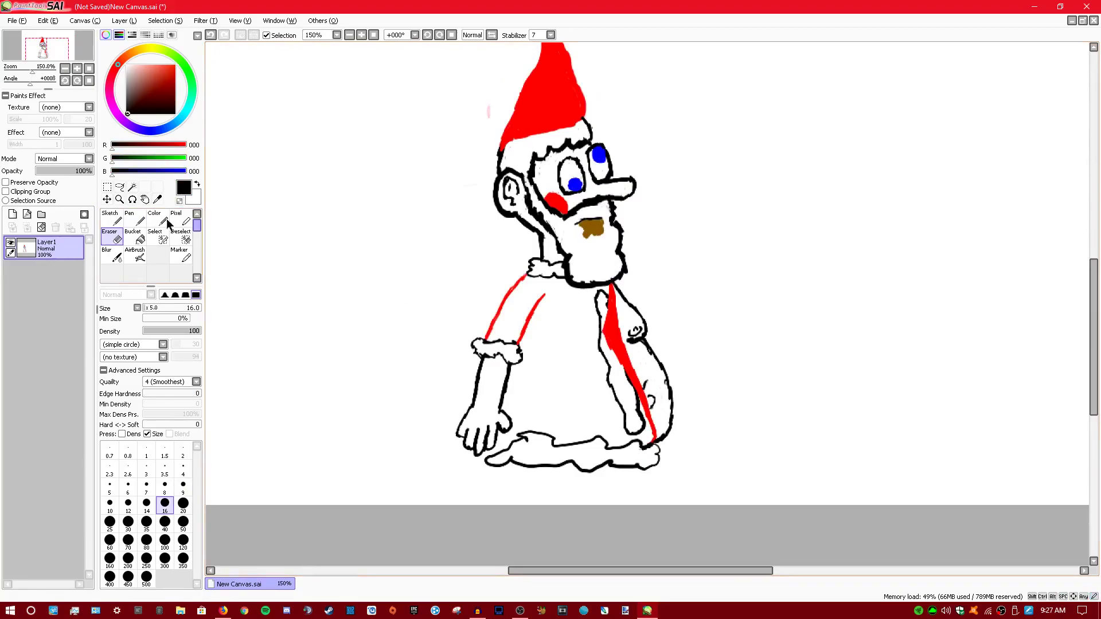
click(134, 218)
drag(144, 145, 213, 142)
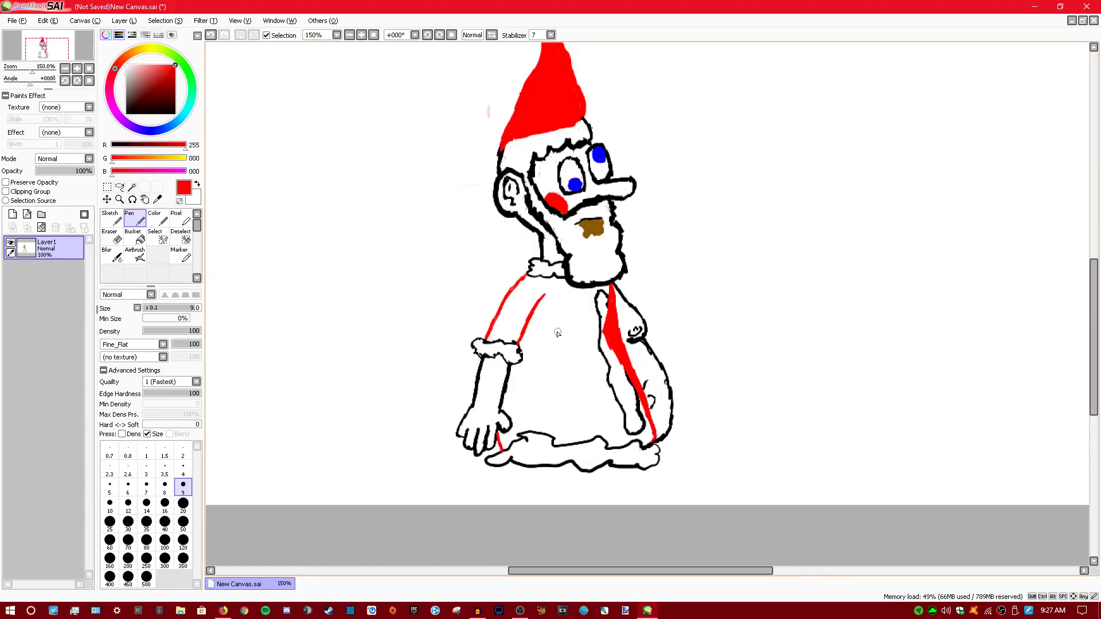
- Sample the brown of the patch under the mouth and draw a club-shaped outline across the hand
click(111, 146)
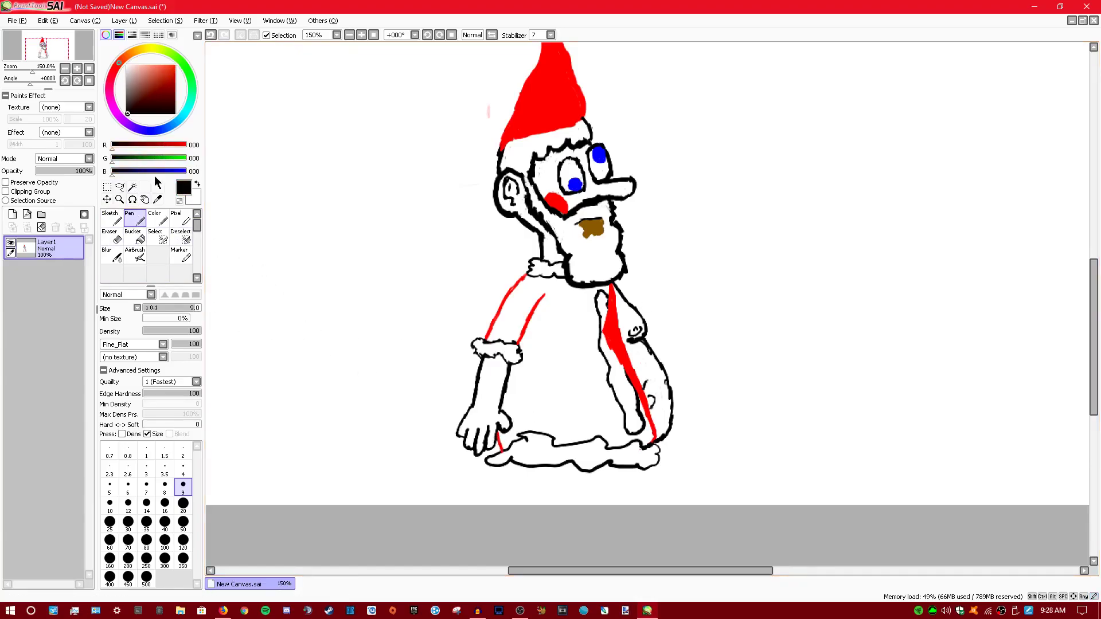
click(157, 199)
click(591, 227)
click(133, 218)
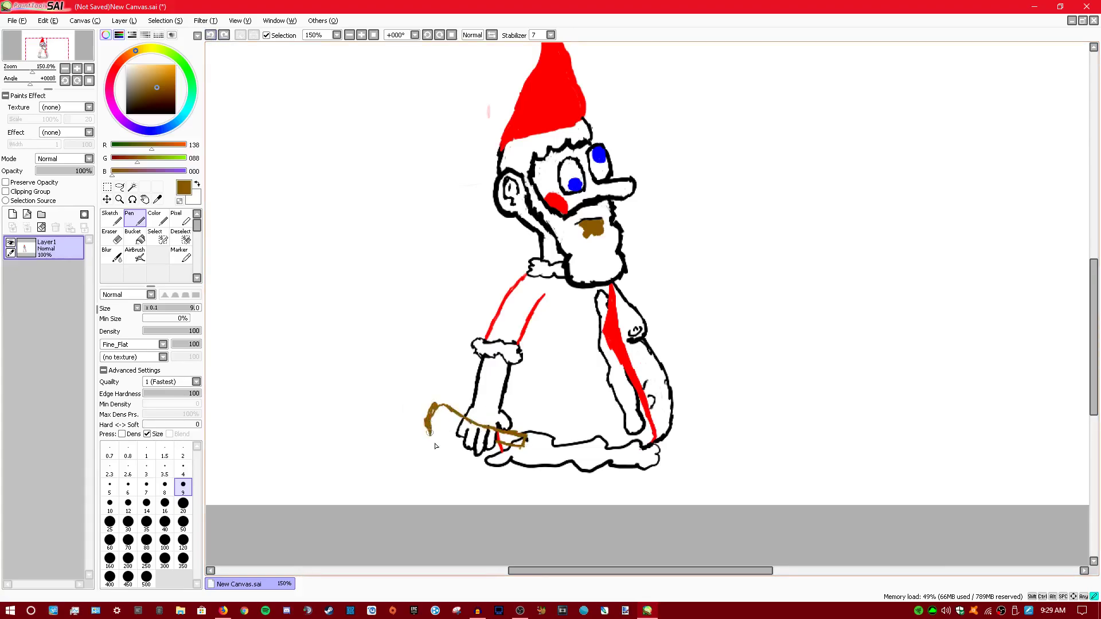
- Erase the brown lines overlapping the hand and redraw the fingers in black around the club's handle
key(e)
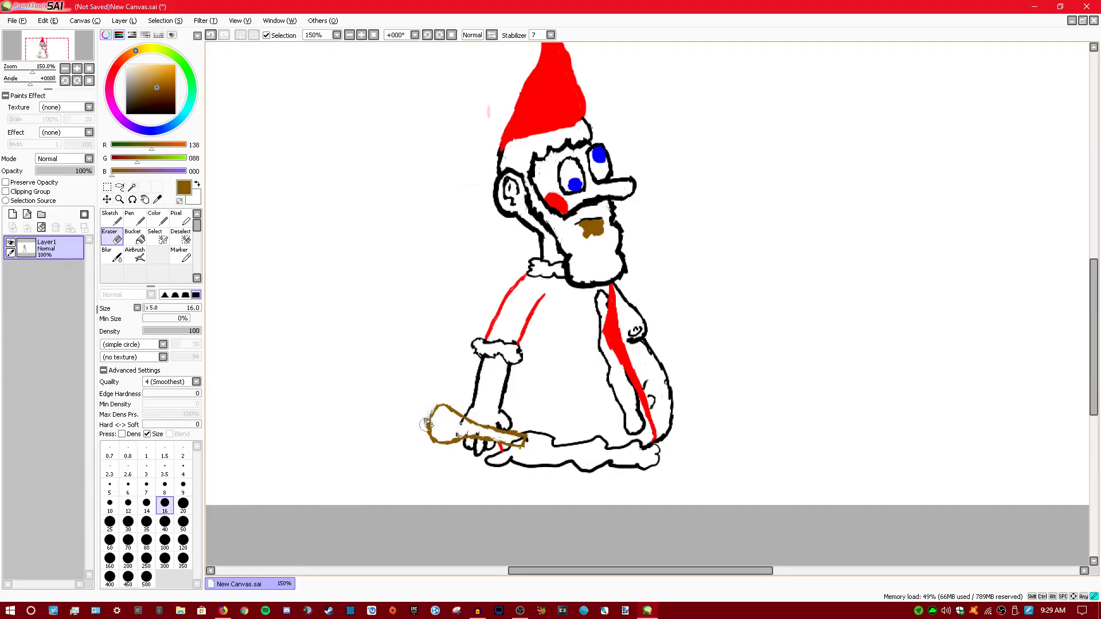
key(n)
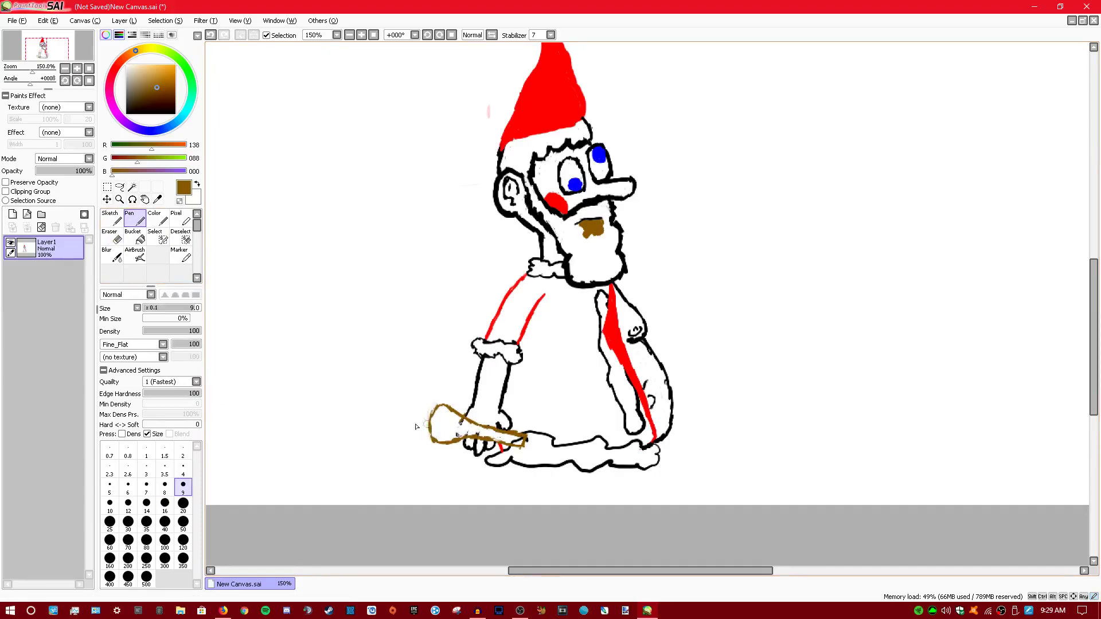
click(112, 236)
key(n)
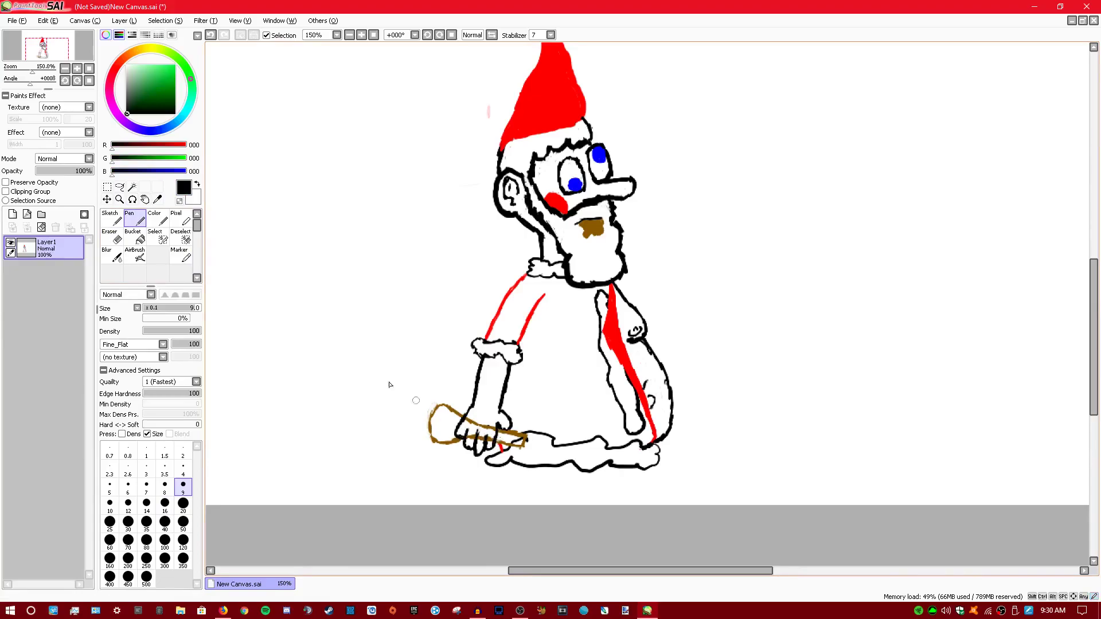
key(e)
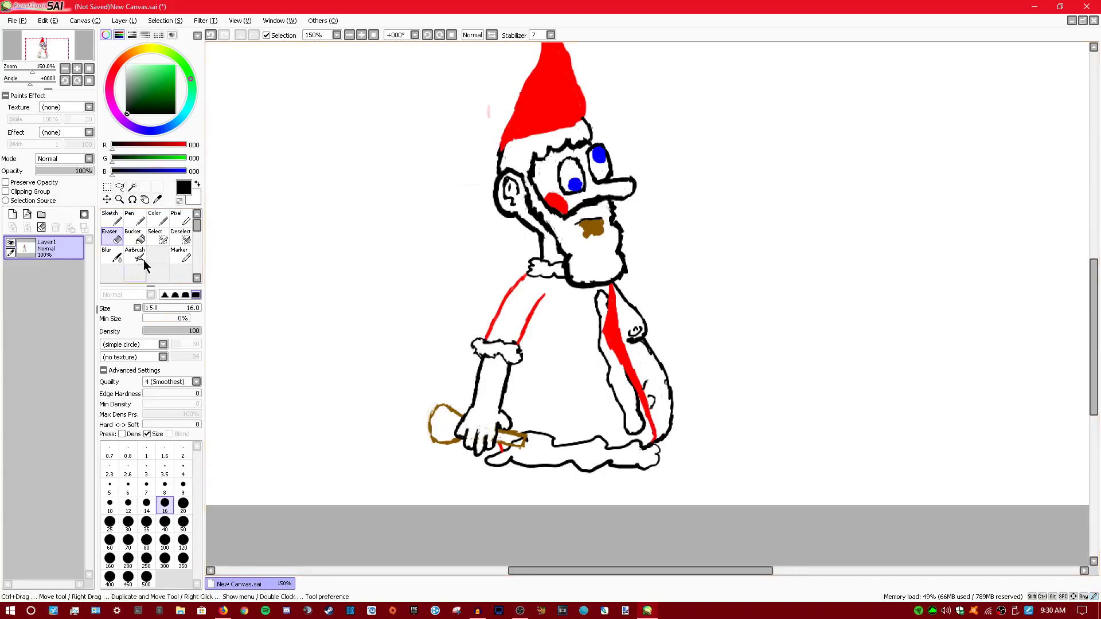
- Sample the brown of the club's outline (138, 88, 0) as the pen colour
click(133, 218)
scroll(433, 401, up, 3)
drag(412, 348, 326, 207)
right_click(527, 404)
right_click(543, 392)
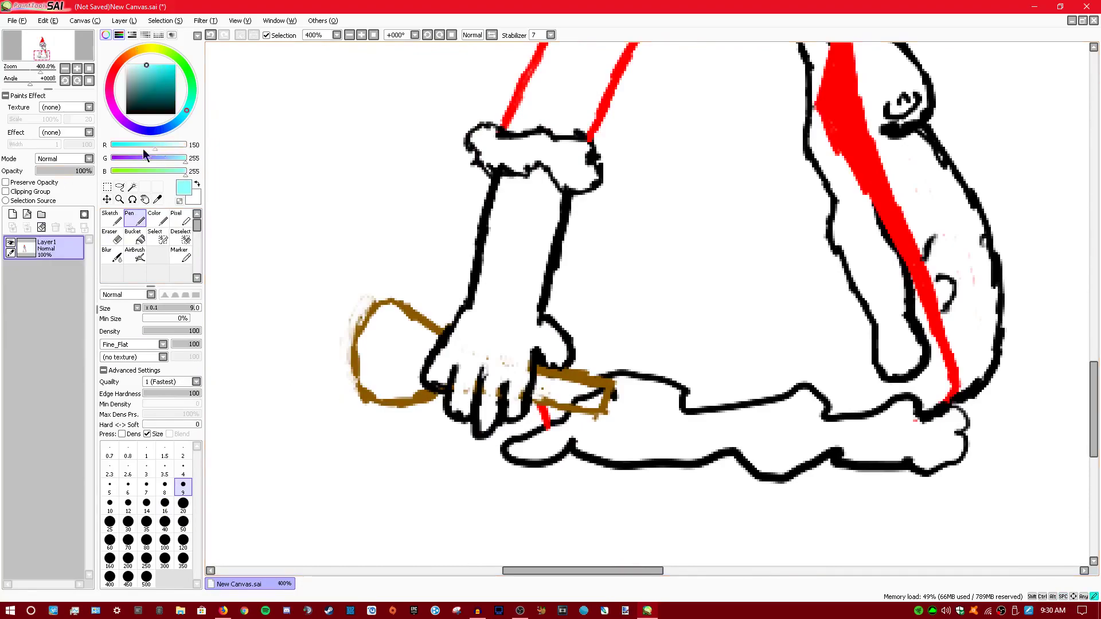
alt+click(545, 360)
right_click(502, 361)
drag(152, 146, 104, 148)
click(112, 158)
click(157, 200)
click(361, 328)
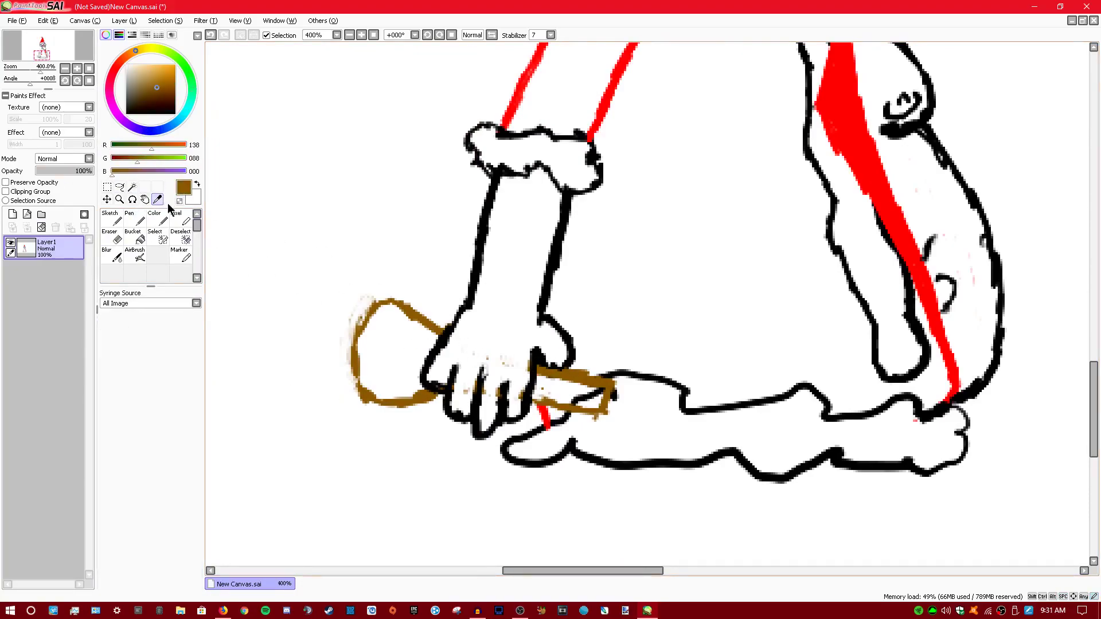
click(135, 220)
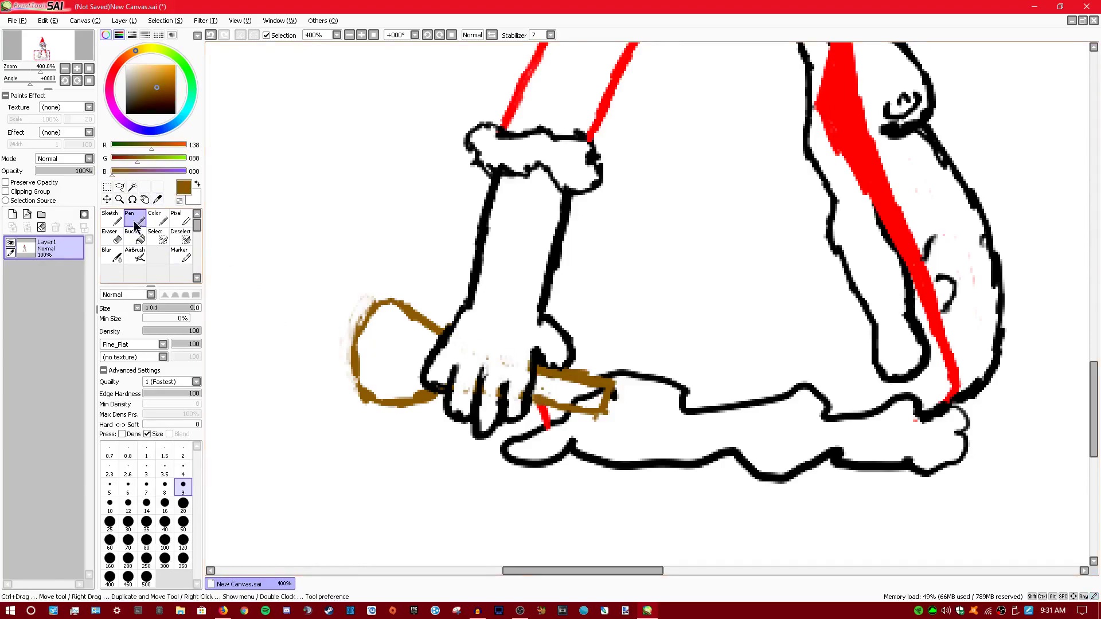
- Erase the stray brown marks beside the club's head, over the fingers and inside the handle outline
key(e)
drag(367, 306, 360, 322)
mouse_move(476, 358)
mouse_down()
mouse_move(493, 384)
mouse_move(483, 384)
mouse_move(495, 397)
mouse_move(433, 379)
mouse_move(551, 391)
mouse_move(486, 384)
mouse_move(509, 358)
mouse_move(496, 396)
mouse_move(474, 386)
mouse_move(518, 385)
mouse_move(519, 396)
mouse_move(509, 393)
mouse_move(524, 366)
mouse_move(509, 401)
mouse_move(545, 390)
mouse_move(538, 380)
mouse_move(582, 394)
mouse_move(576, 403)
mouse_move(603, 392)
mouse_move(575, 401)
mouse_up()
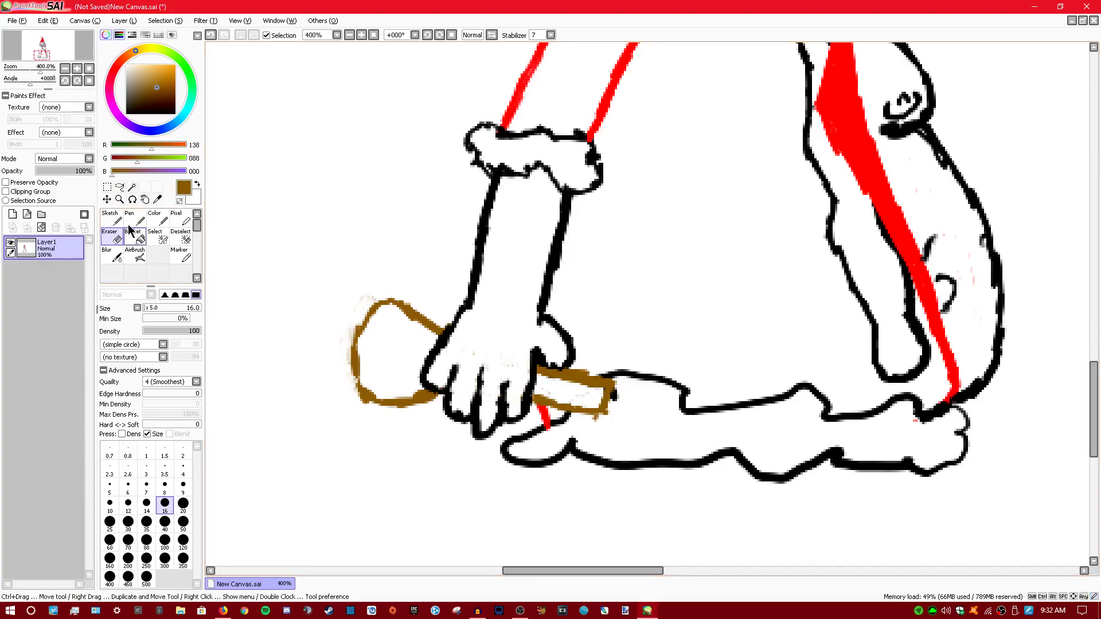
key(n)
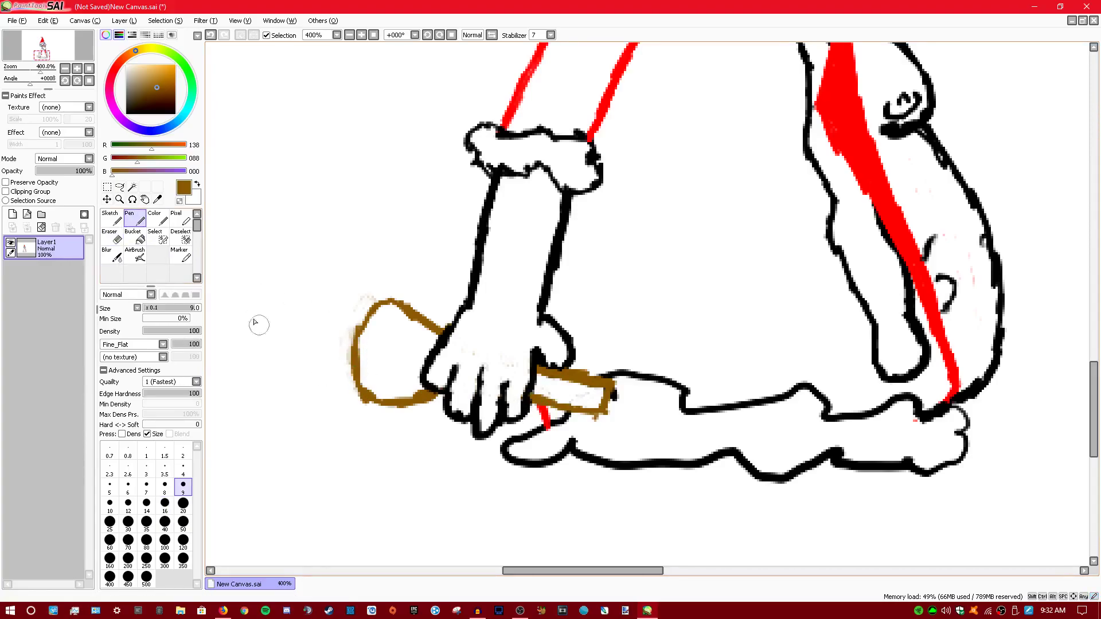
- Fill the club's head and handle with brown
click(135, 237)
click(393, 348)
click(568, 391)
click(135, 217)
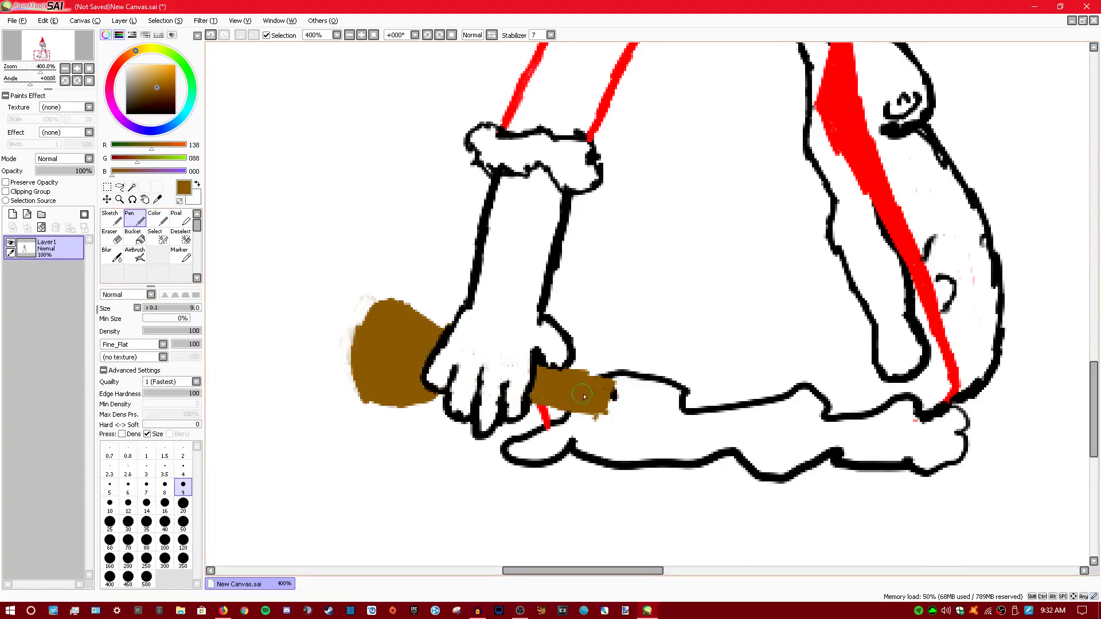
scroll(363, 289, down, 5)
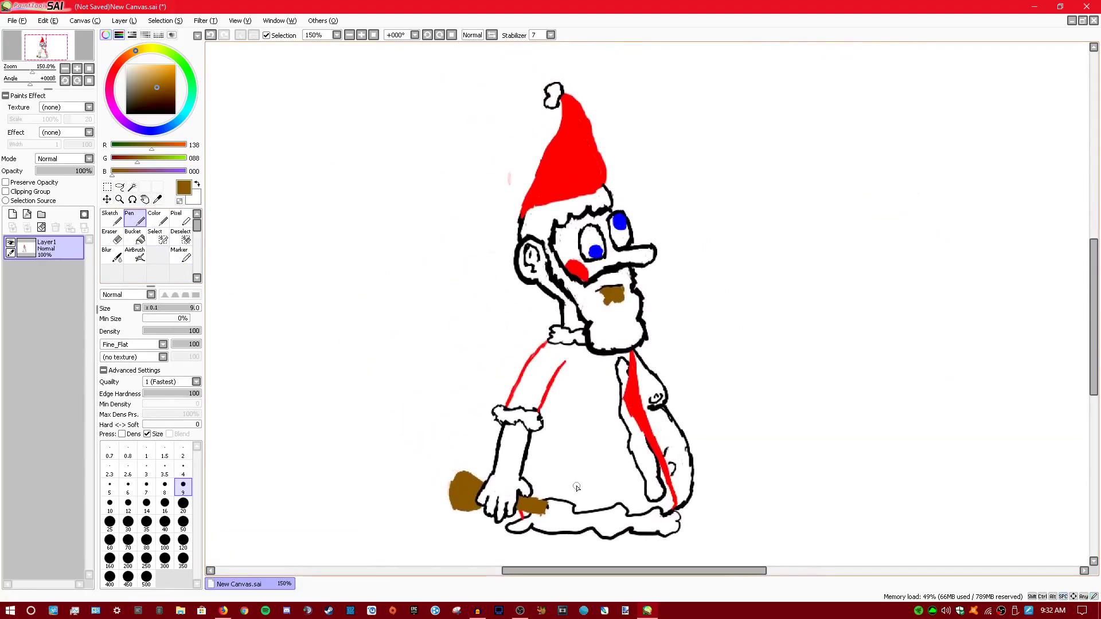
- Try to fill the coat and sleeve with pure red (255, 0, 0)
drag(179, 145, 87, 160)
click(135, 235)
click(549, 356)
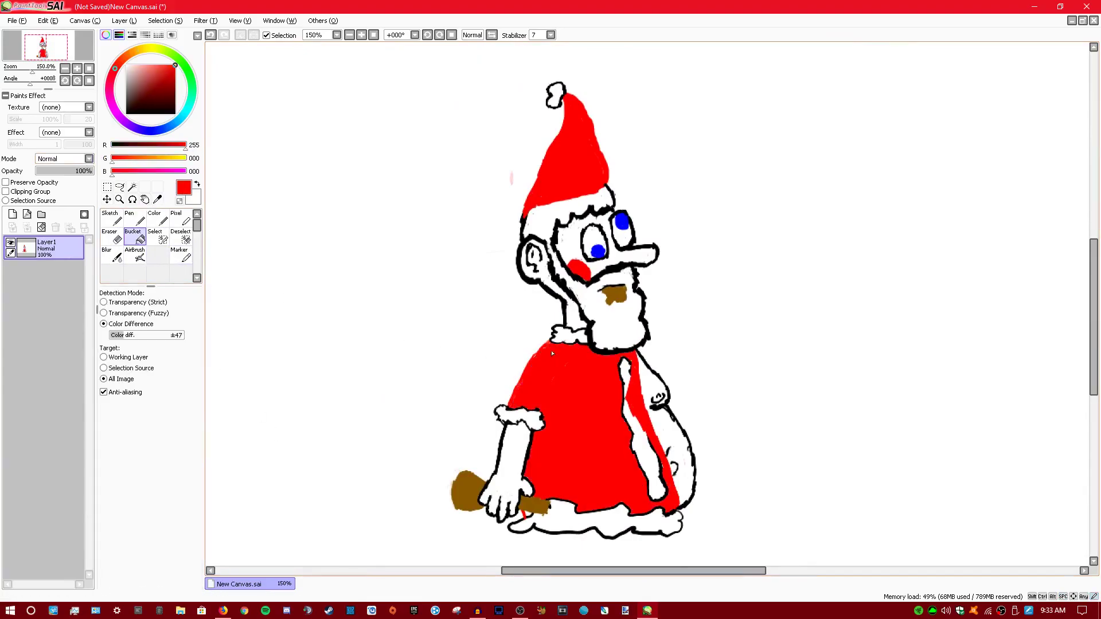
click(209, 36)
- Redraw the sleeve's inner line in black from the shoulder to the cuff and erase the leftover red beside it
click(135, 218)
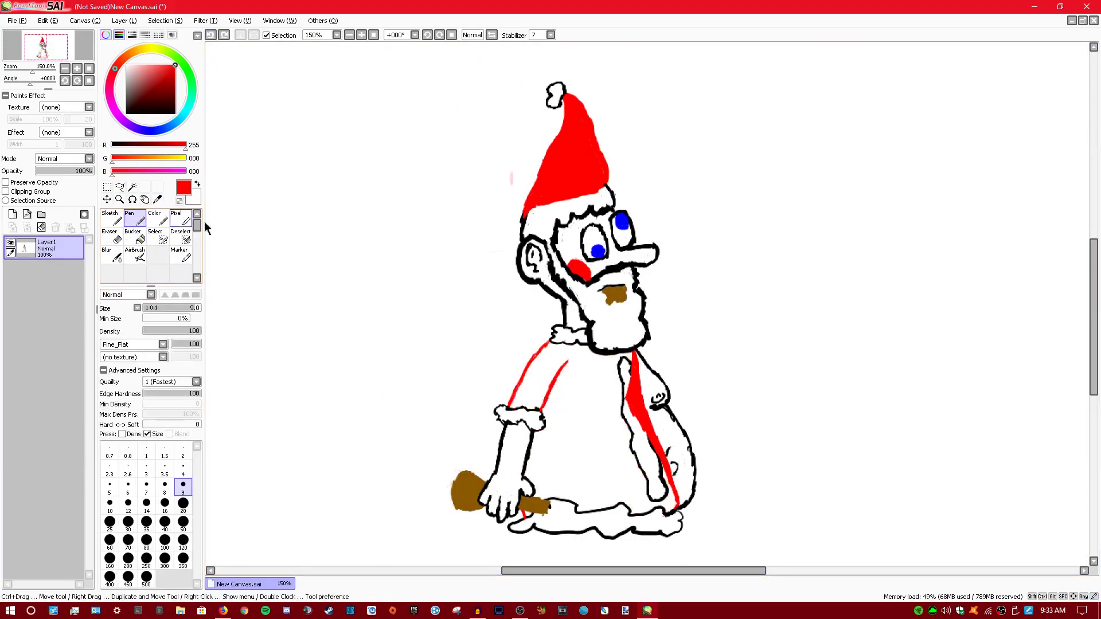
click(112, 145)
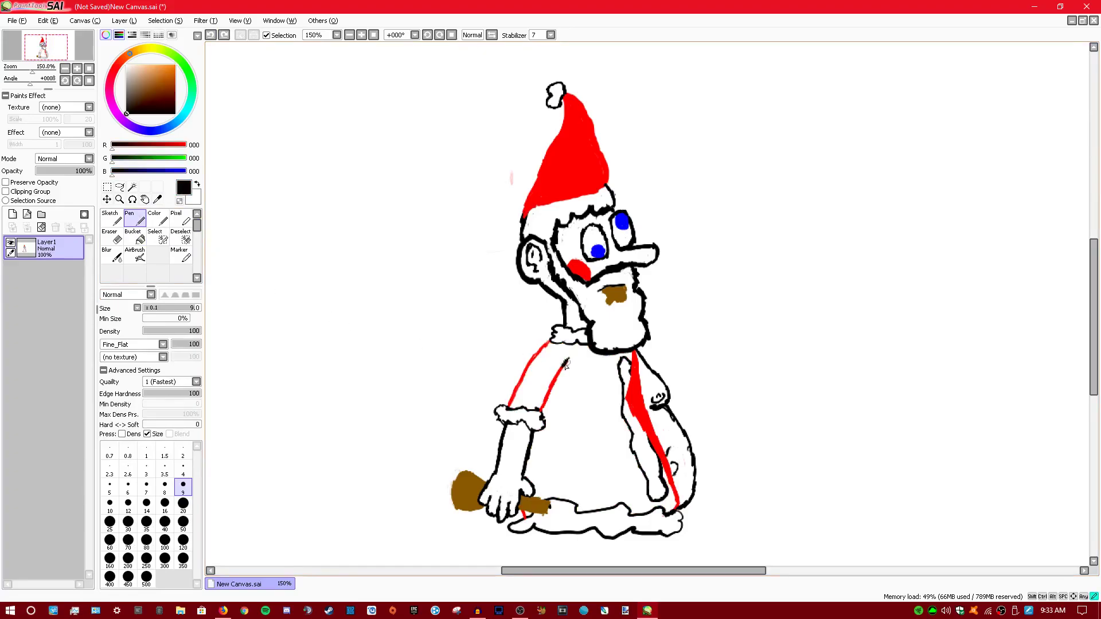
drag(546, 404, 541, 411)
scroll(574, 346, up, 4)
mouse_move(353, 338)
mouse_down()
mouse_move(361, 214)
mouse_move(346, 158)
mouse_up()
click(112, 235)
mouse_move(554, 233)
mouse_down()
mouse_move(476, 385)
mouse_move(468, 377)
mouse_move(460, 392)
mouse_move(460, 369)
mouse_move(543, 226)
mouse_move(461, 401)
mouse_up()
key(n)
- Go over the sleeve's outer edge in red and clean up the marks around it
right_click(379, 341)
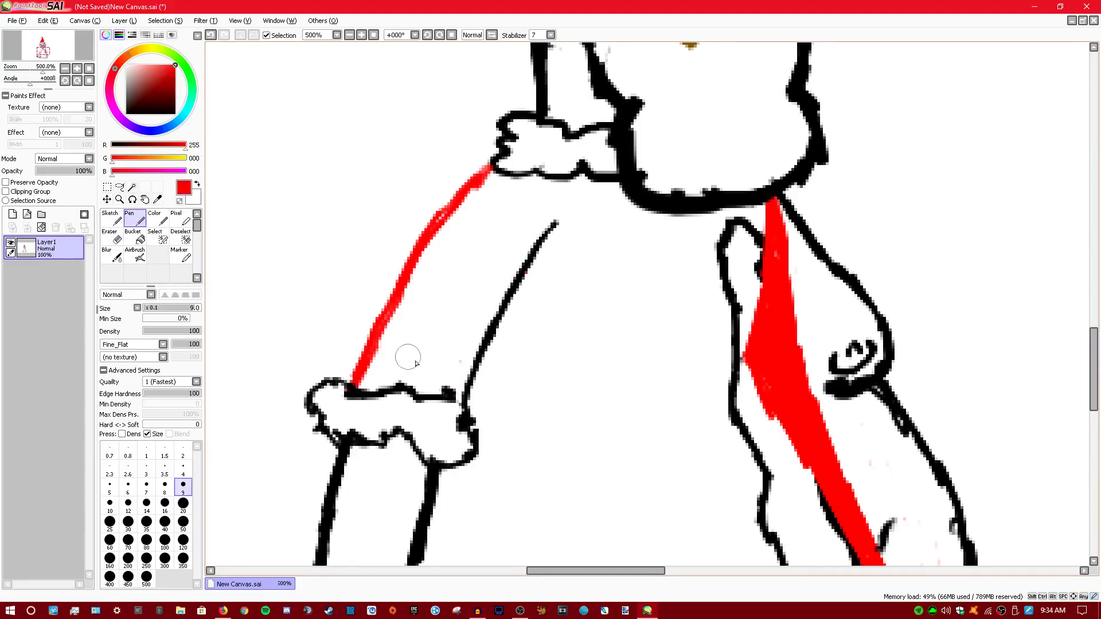
click(113, 145)
key(e)
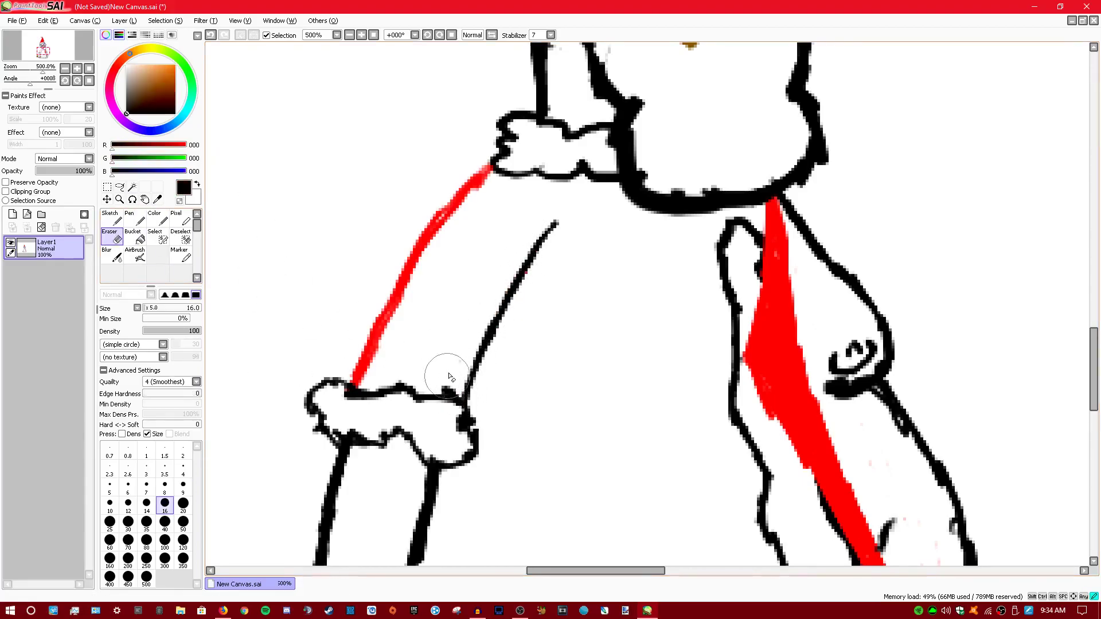
key(n)
alt+click(446, 217)
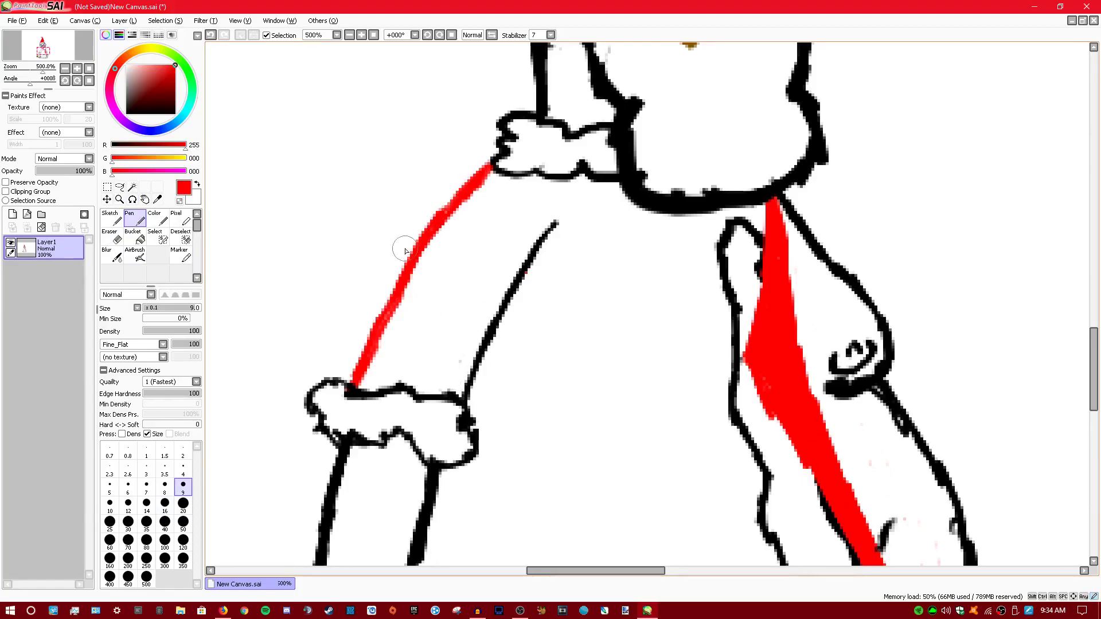
key(e)
scroll(574, 326, up, 2)
scroll(575, 326, down, 8)
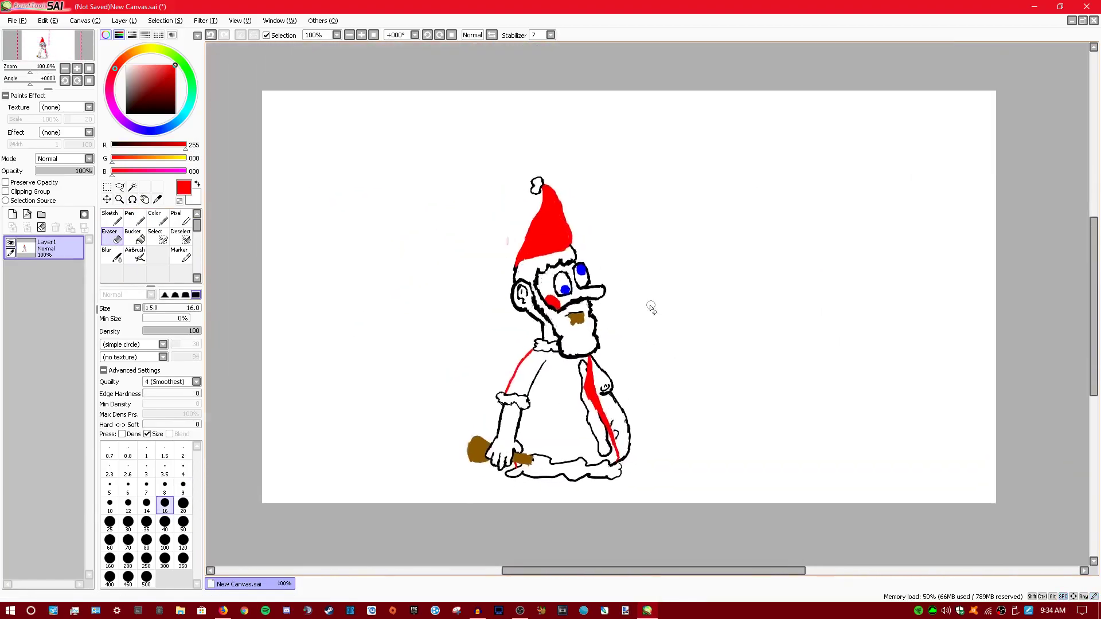
- Turn off the selection display and fill the coat and sleeve with red
scroll(652, 306, up, 1)
key(Tab)
key(Tab)
drag(630, 312, 681, 272)
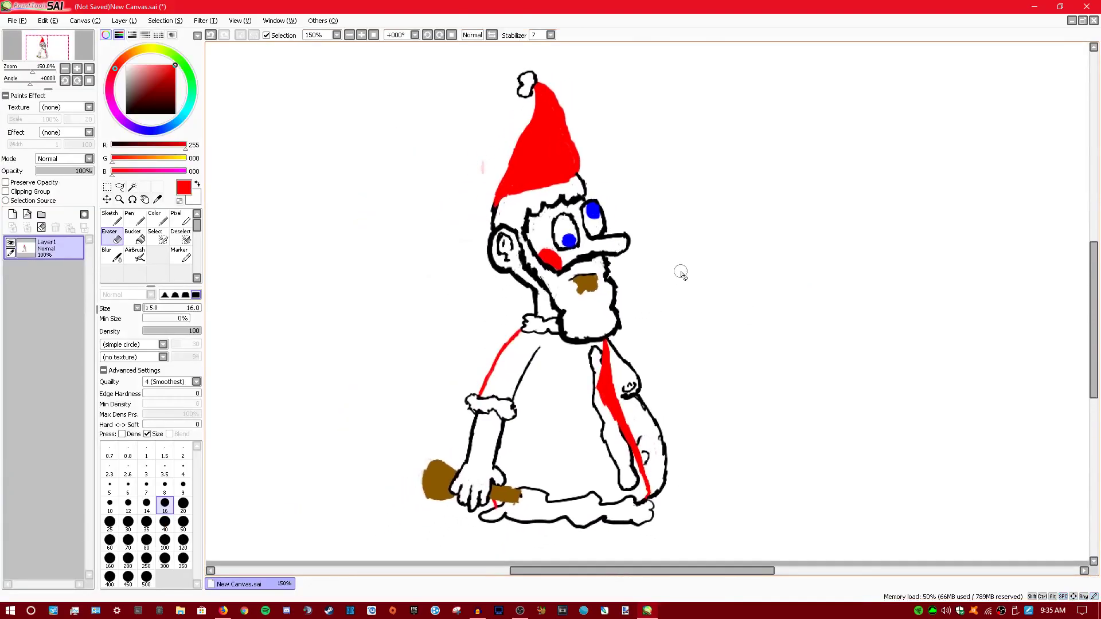
click(131, 218)
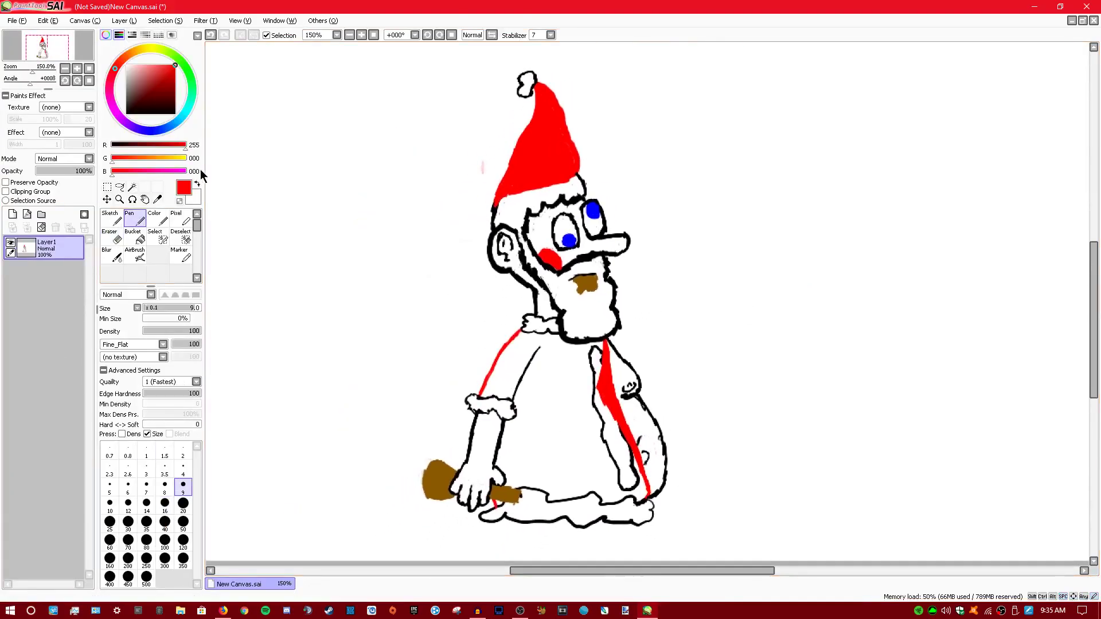
click(282, 22)
click(291, 23)
click(136, 237)
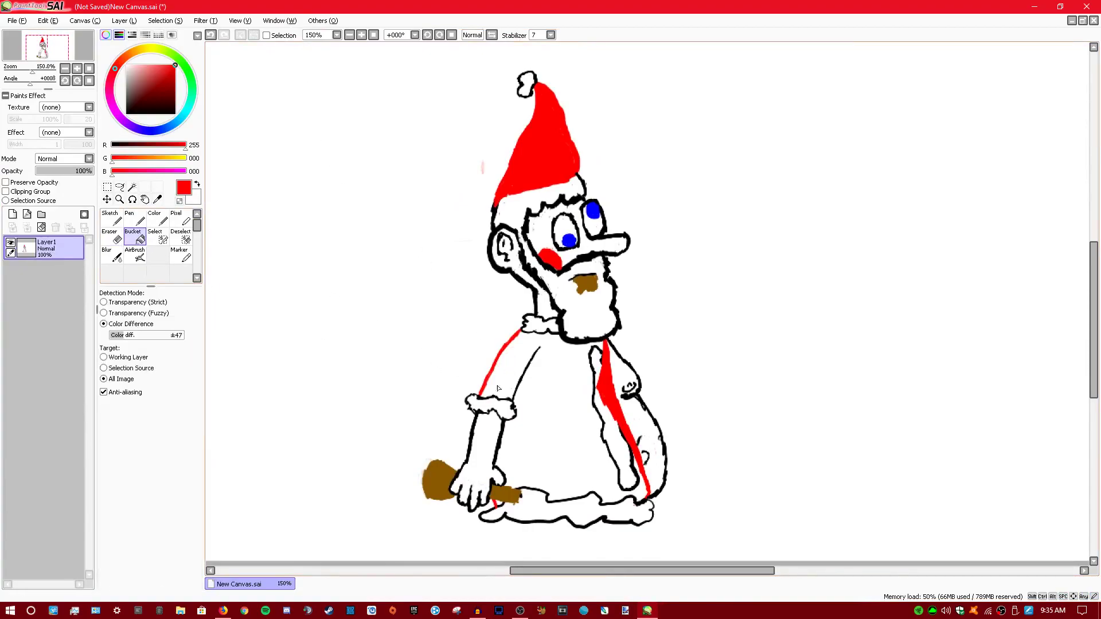
click(542, 406)
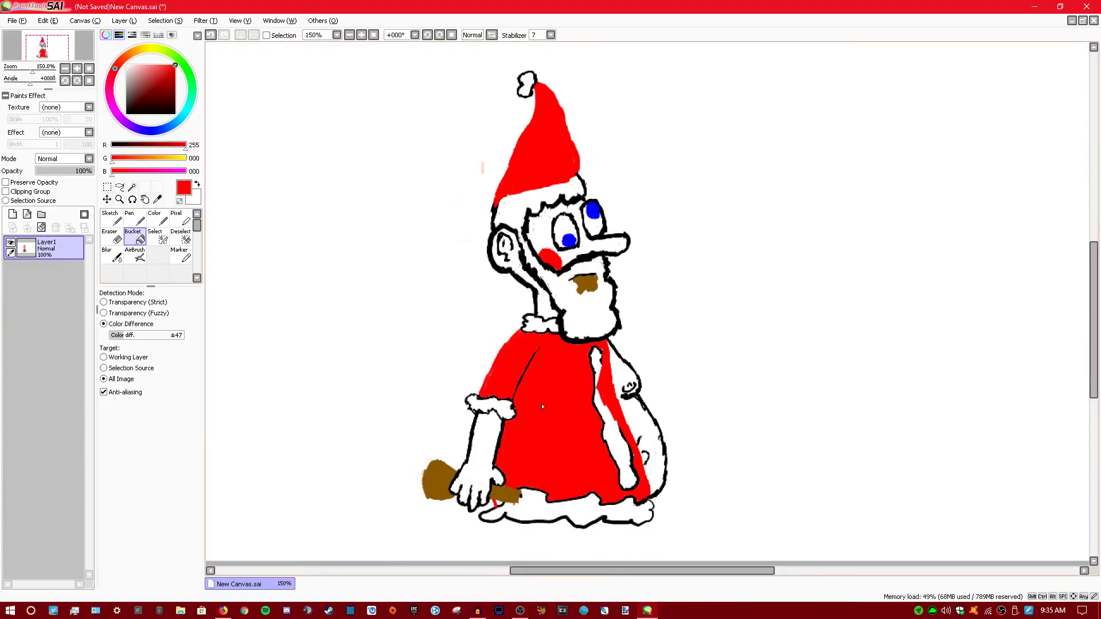
- Thicken the sleeve's inner line in black and outline the open edge of the coat's front fur trim
click(136, 218)
scroll(691, 418, up, 2)
drag(648, 413, 786, 296)
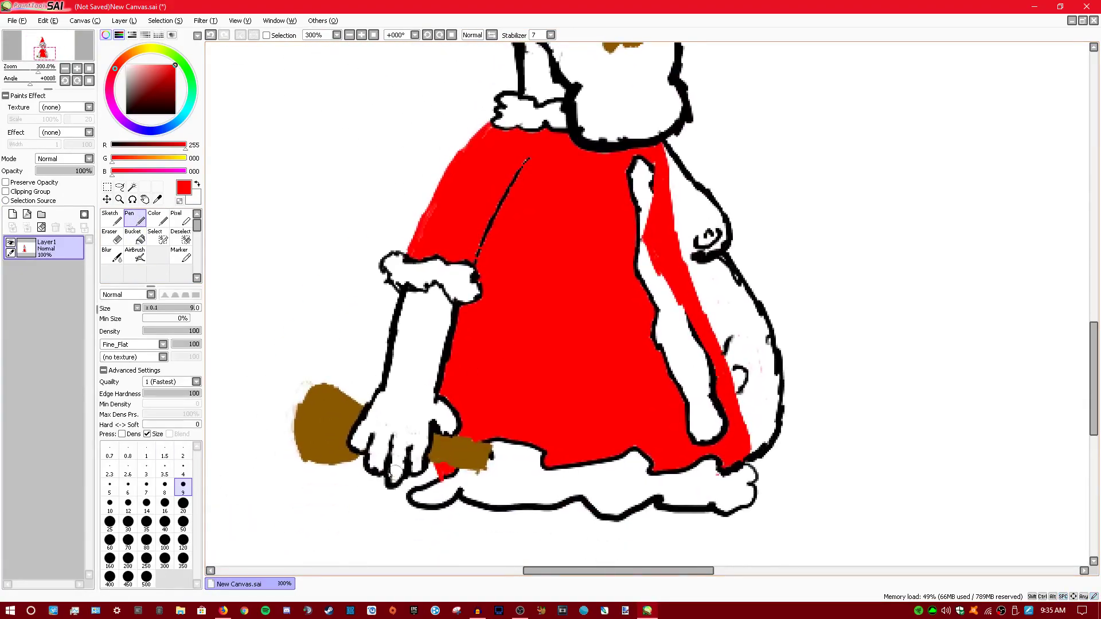
alt+click(482, 268)
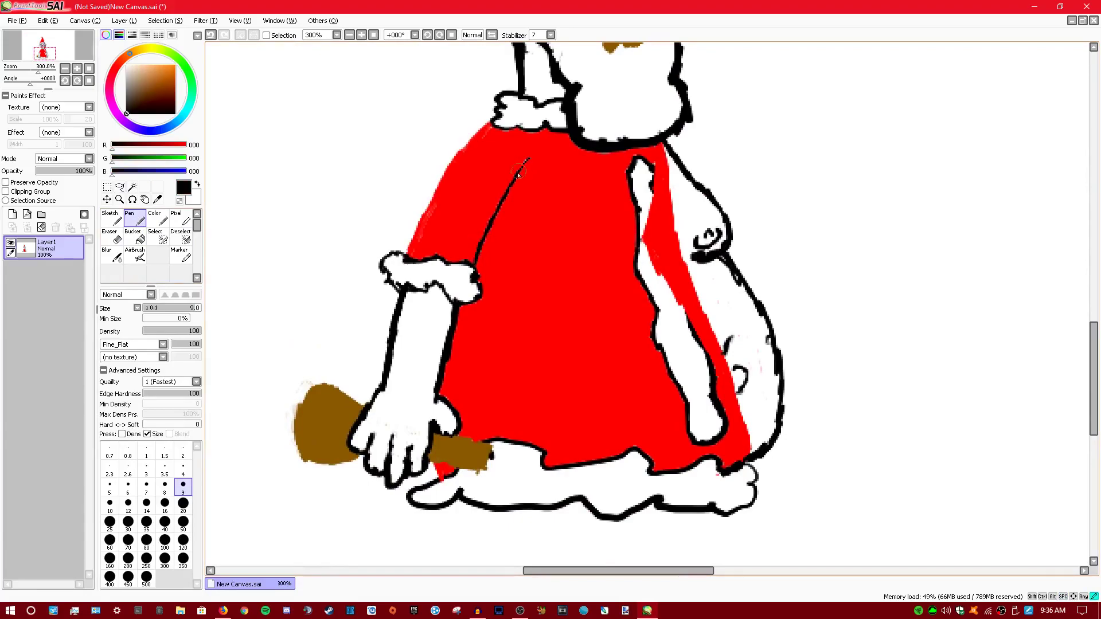
drag(166, 146, 192, 147)
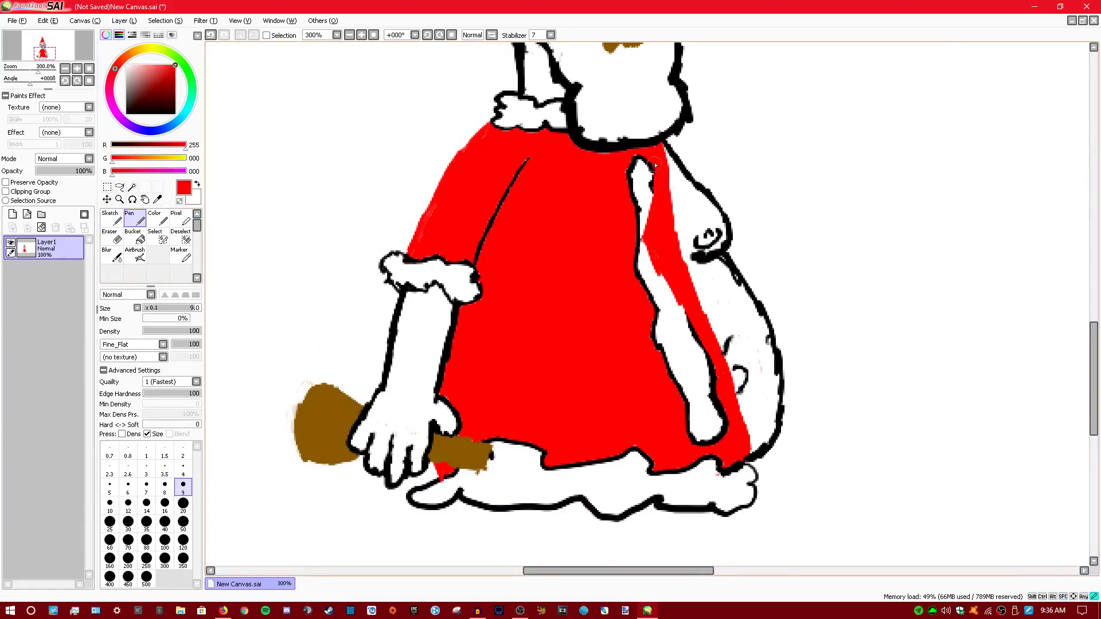
drag(163, 144, 111, 145)
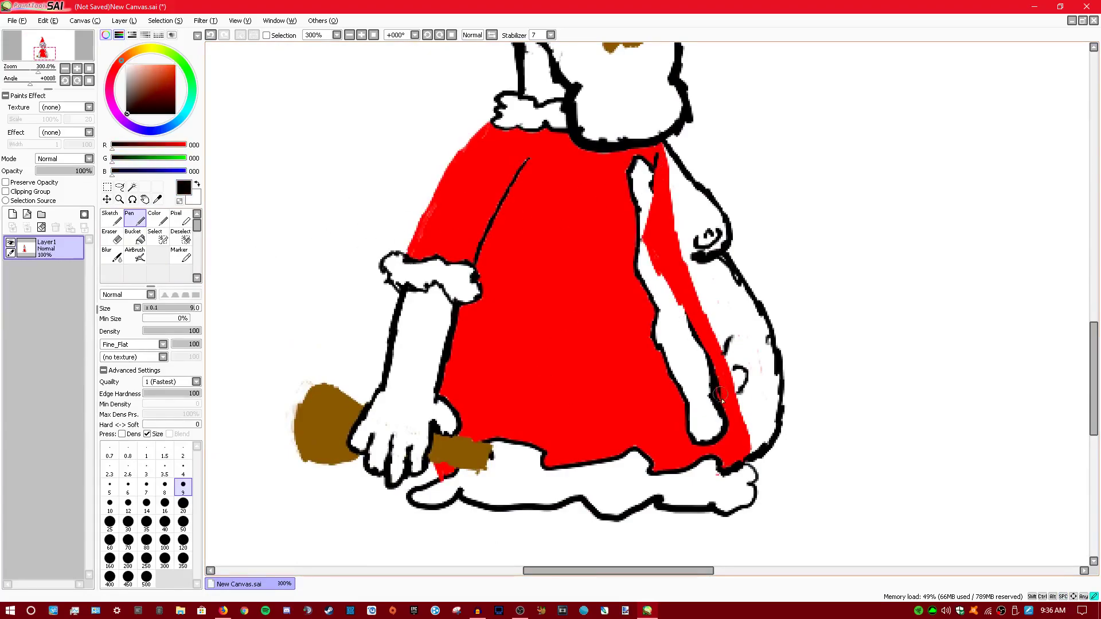
- Extend the hem fur below the belly with a rounded black outline and erase the old end line inside it
scroll(550, 309, down, 2)
drag(685, 245, 736, 339)
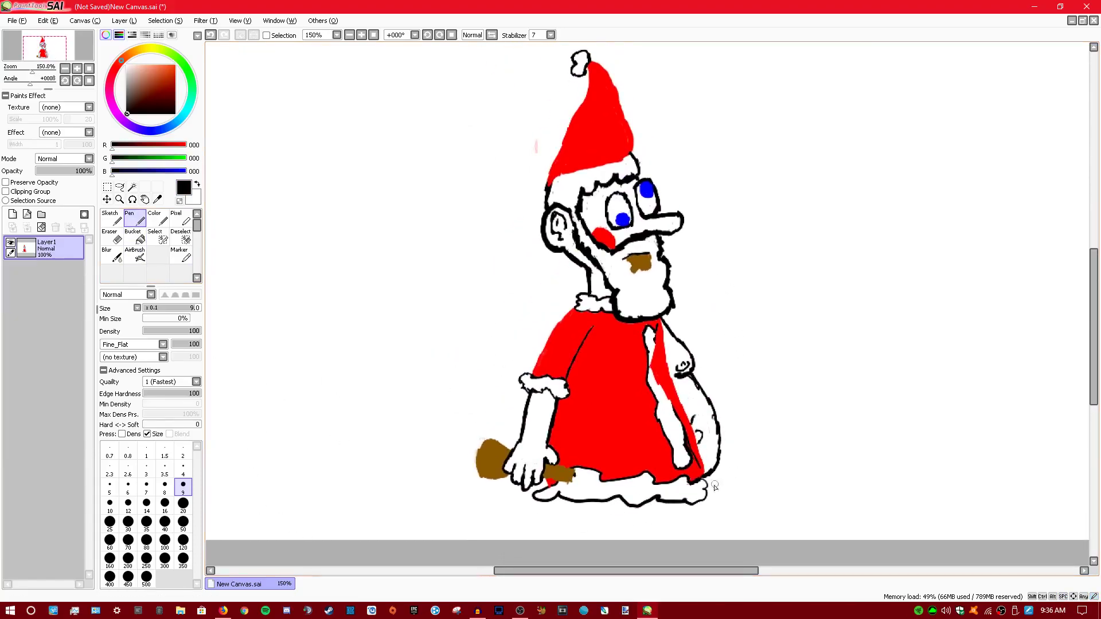
click(114, 240)
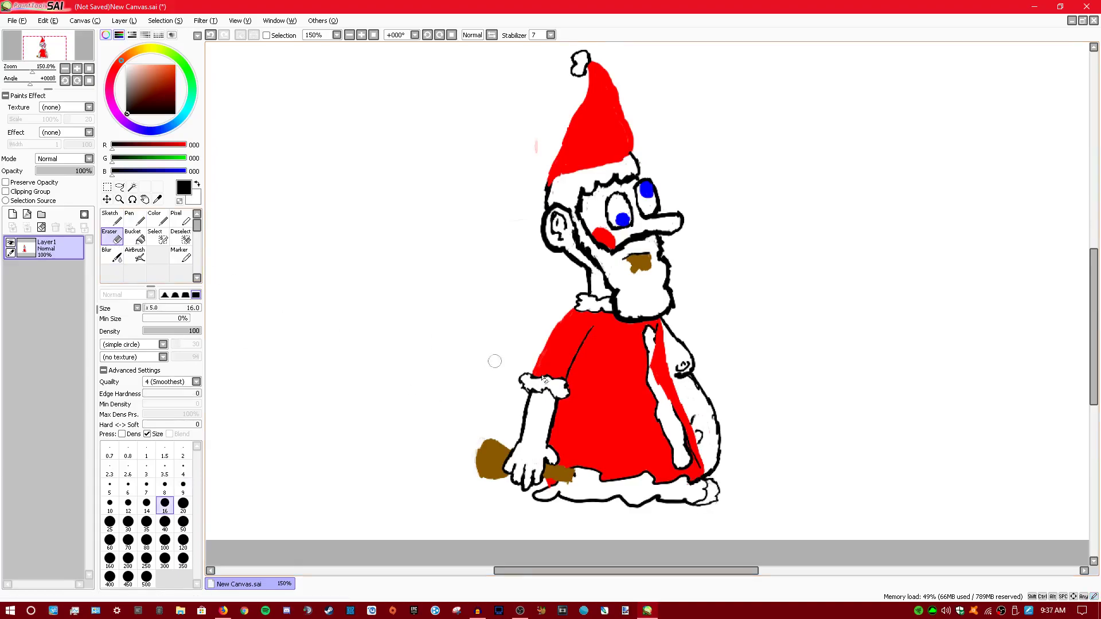
scroll(694, 424, down, 3)
scroll(744, 387, up, 7)
mouse_move(698, 338)
mouse_down()
mouse_move(839, 215)
mouse_move(853, 172)
mouse_up()
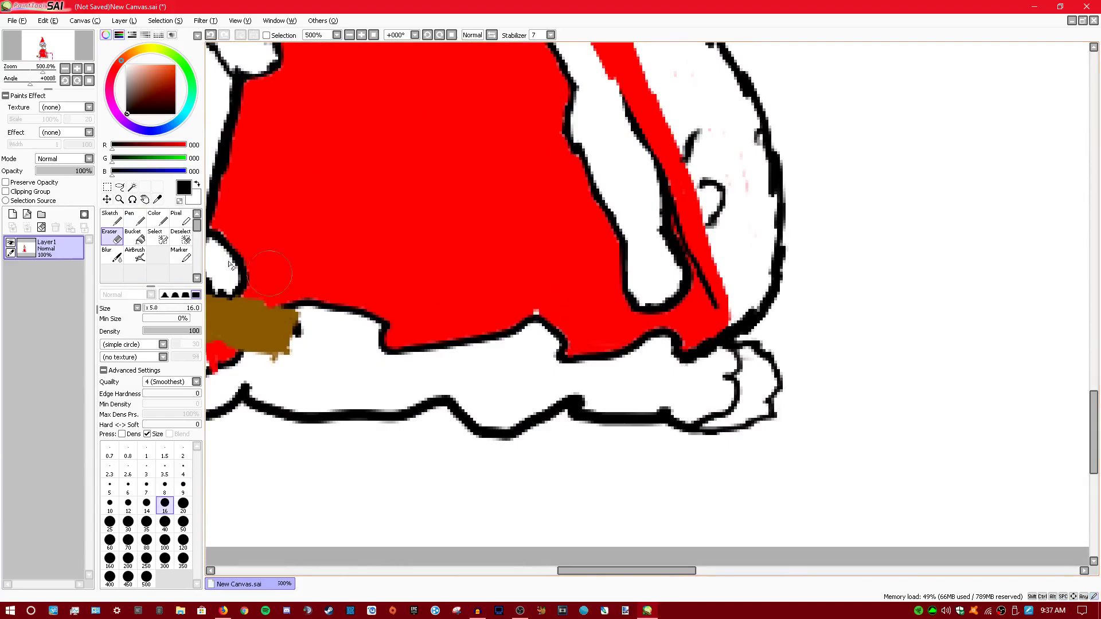
click(135, 219)
click(117, 236)
mouse_move(743, 358)
mouse_down()
mouse_move(734, 391)
mouse_move(727, 375)
mouse_move(733, 398)
mouse_move(732, 355)
mouse_move(720, 411)
mouse_move(729, 409)
mouse_move(696, 423)
mouse_up()
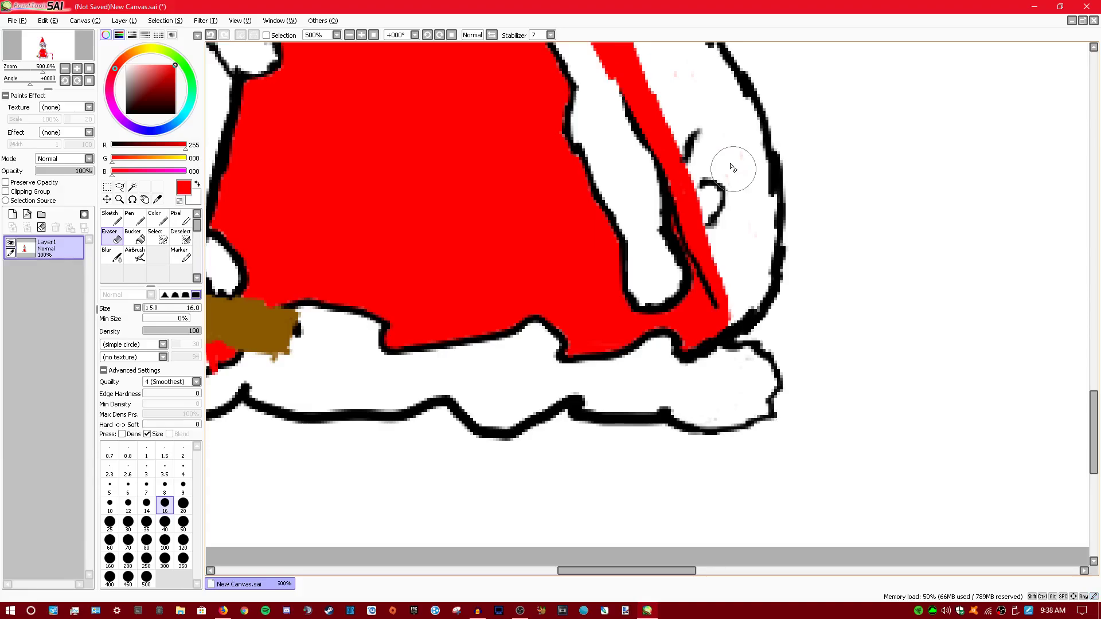
- Erase the black marks at the end of the club's handle where it meets the hem fur
scroll(774, 192, down, 3)
scroll(815, 266, up, 2)
mouse_move(853, 258)
mouse_down()
mouse_move(990, 551)
mouse_move(1010, 433)
mouse_up()
mouse_move(985, 264)
mouse_down()
mouse_move(944, 332)
mouse_move(993, 173)
mouse_up()
mouse_move(526, 316)
mouse_down()
mouse_move(504, 353)
mouse_move(507, 339)
mouse_up()
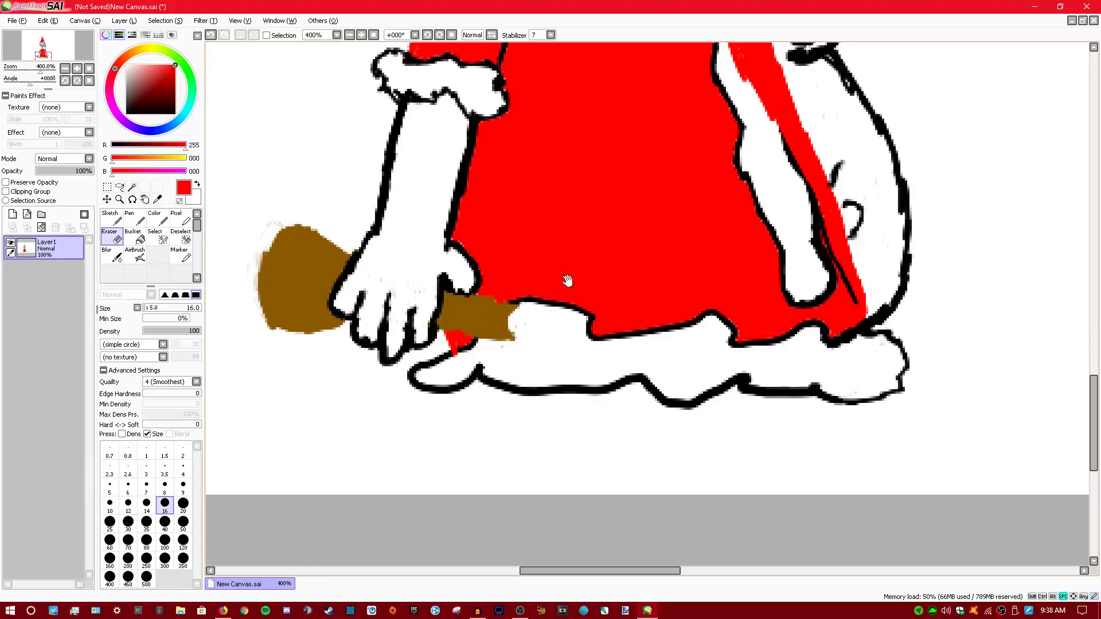
- Draw red trouser outlines from the hem to the canvas's lower edge, with a short centre line between the legs
scroll(577, 275, up, 1)
scroll(583, 272, down, 5)
drag(587, 269, 608, 445)
scroll(724, 363, up, 1)
drag(723, 363, 737, 319)
key(n)
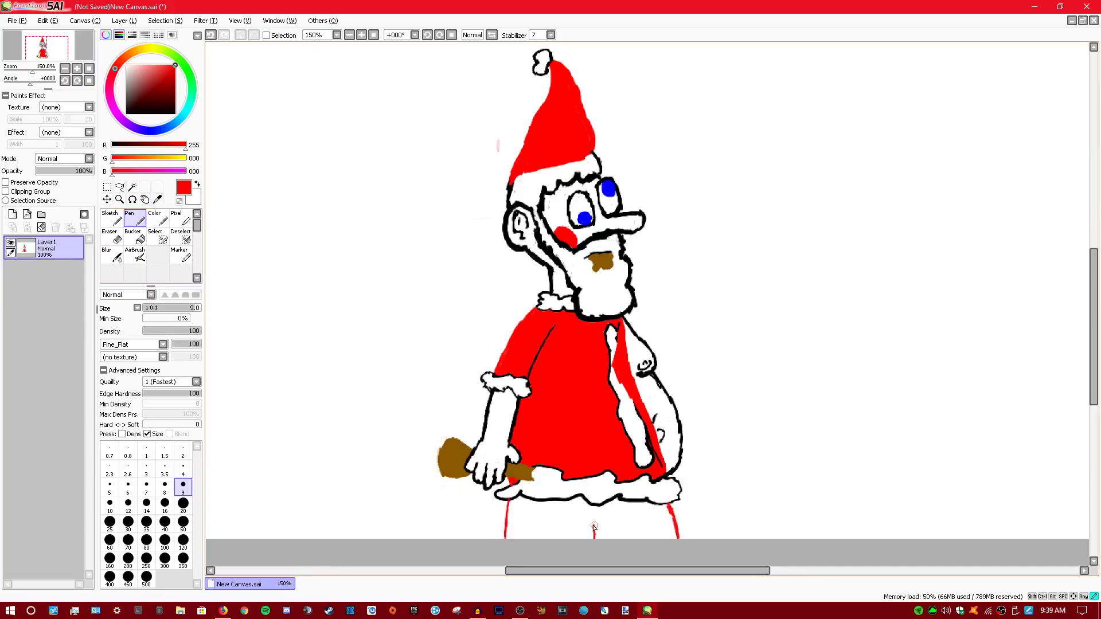
- Try to fill the trouser area below the hem with red
click(135, 237)
click(537, 520)
key(ctrl+z)
- Draw the trousers' centre line and curved crotch fold in black and erase the red remnants beside them
click(135, 218)
scroll(697, 346, up, 3)
drag(656, 332, 711, 143)
drag(761, 445, 865, 203)
mouse_move(572, 390)
mouse_down()
mouse_move(576, 419)
mouse_move(572, 389)
mouse_up()
mouse_move(665, 360)
mouse_down()
mouse_move(636, 378)
mouse_move(570, 387)
mouse_move(625, 387)
mouse_move(665, 357)
mouse_move(656, 373)
mouse_move(664, 366)
mouse_move(649, 355)
mouse_move(641, 371)
mouse_move(600, 382)
mouse_move(626, 376)
mouse_up()
key(e)
mouse_move(600, 383)
mouse_down()
mouse_move(590, 394)
mouse_move(658, 369)
mouse_move(574, 392)
mouse_up()
click(133, 219)
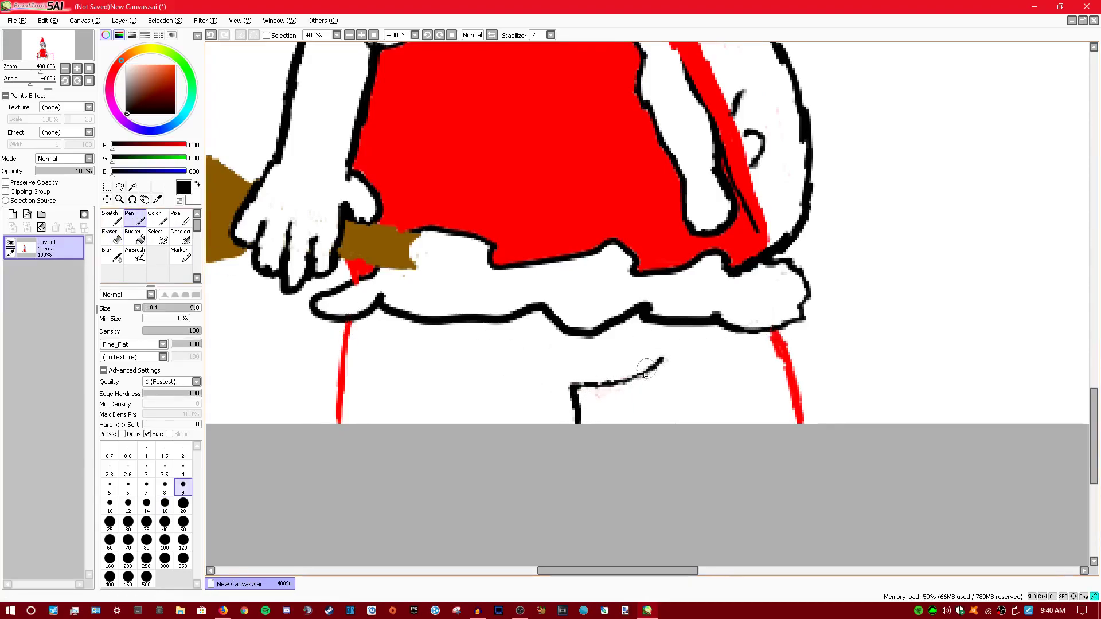
- Fill the trousers with red and touch up the gaps along the hem's lower edge
click(138, 235)
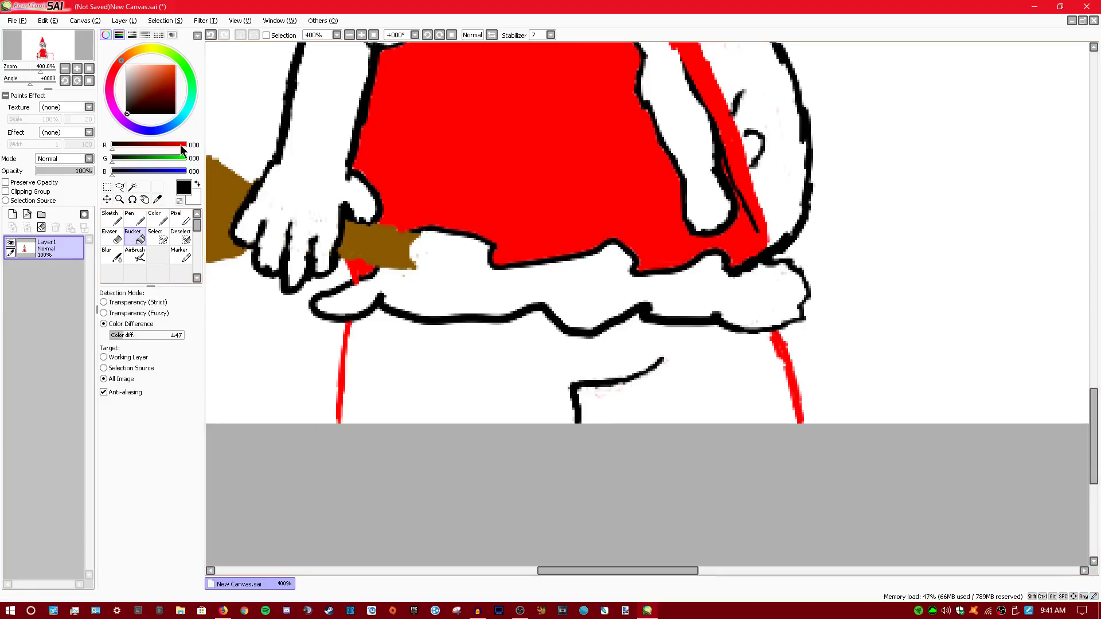
click(185, 147)
click(437, 363)
click(130, 213)
drag(491, 324, 499, 325)
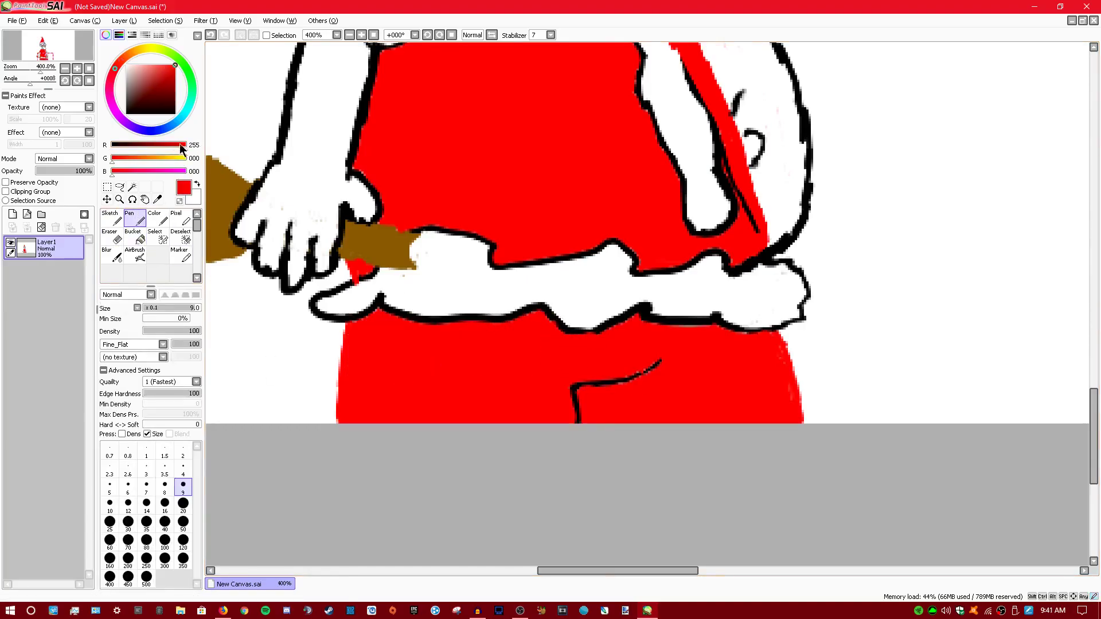
- Go over the trousers' centre line in black on top of the red fill
drag(180, 151, 118, 153)
drag(582, 390, 580, 419)
scroll(592, 367, down, 2)
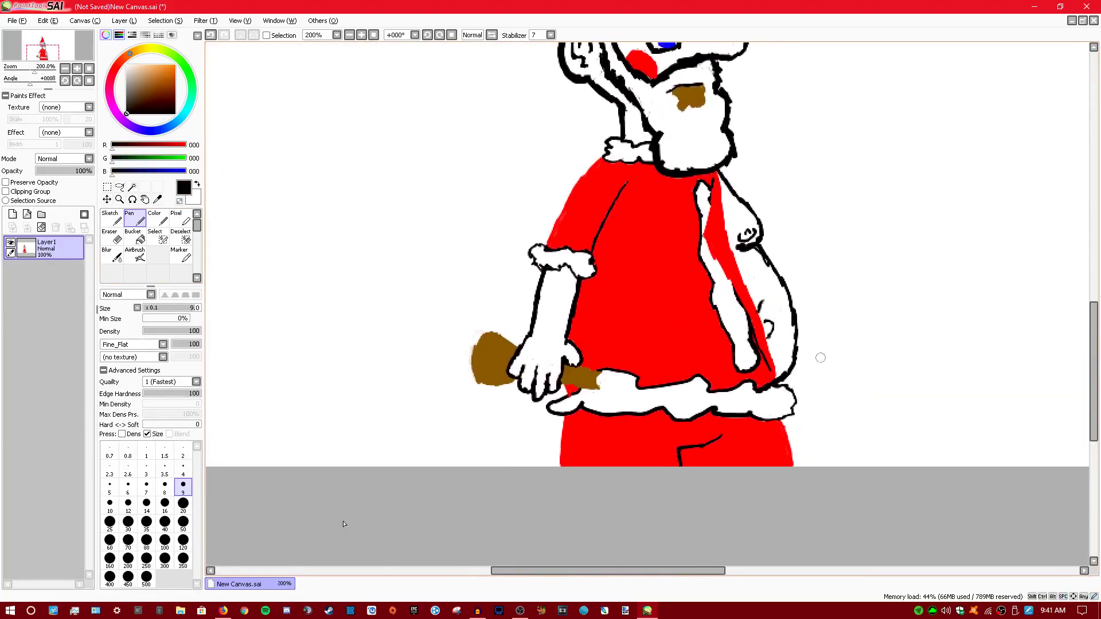
- Undo the last stroke and touch up the hem fur's lower outline in black
key(ctrl+z)
click(161, 131)
mouse_move(162, 144)
mouse_down()
mouse_move(207, 143)
mouse_move(108, 143)
mouse_up()
click(768, 424)
drag(716, 410, 726, 413)
scroll(731, 430, down, 2)
scroll(811, 322, up, 1)
mouse_move(809, 318)
mouse_down()
mouse_move(791, 381)
mouse_move(738, 341)
mouse_move(801, 403)
mouse_move(757, 278)
mouse_move(831, 276)
mouse_move(677, 367)
mouse_up()
scroll(677, 367, down, 1)
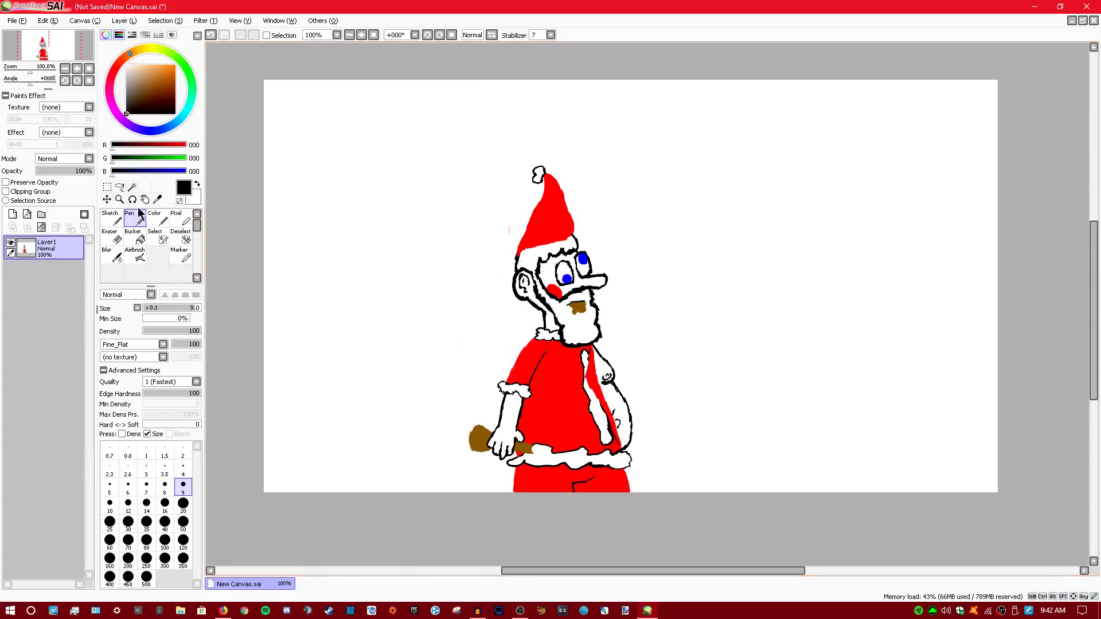
- Set the pen colour to dark red-brown (RGB 114, 44, 32) and outline the reindeer's domed head and nape facing the gnome
drag(173, 146, 118, 177)
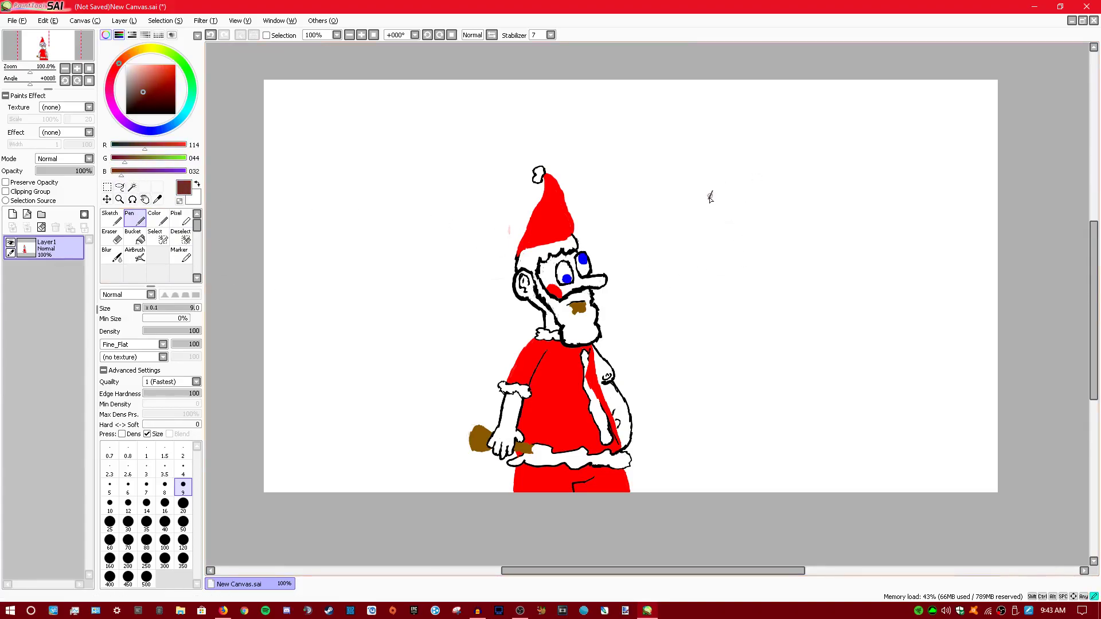
drag(768, 159, 778, 160)
drag(801, 236, 796, 250)
drag(715, 195, 710, 207)
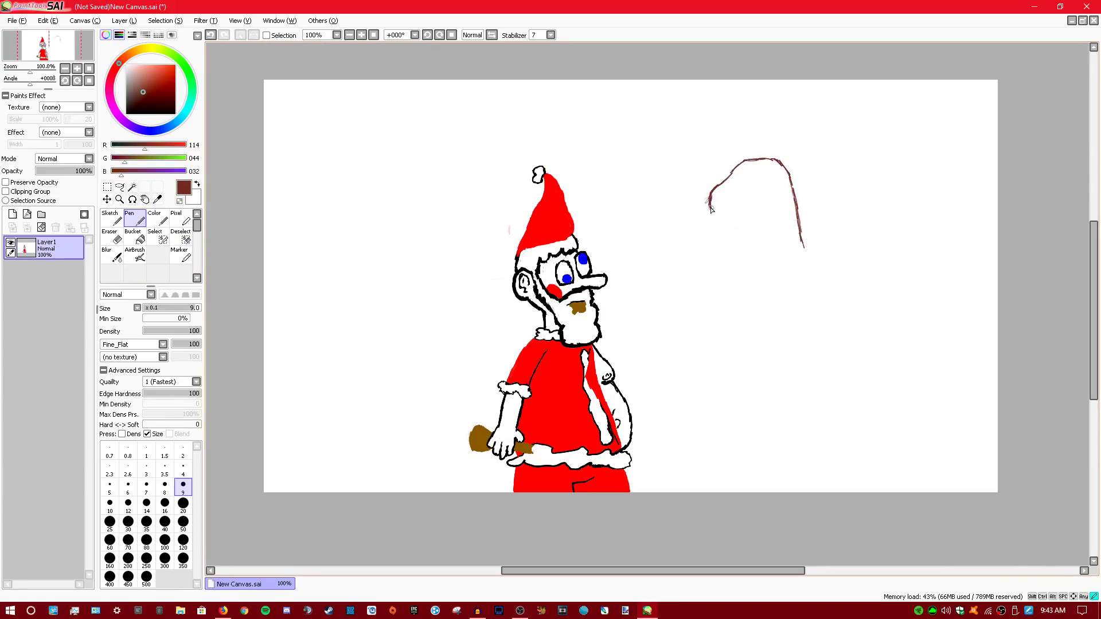
- Undo the rough strokes on the reindeer's jaw, redraw it as a smoother curve and erase its end near the nape
key(ctrl+z)
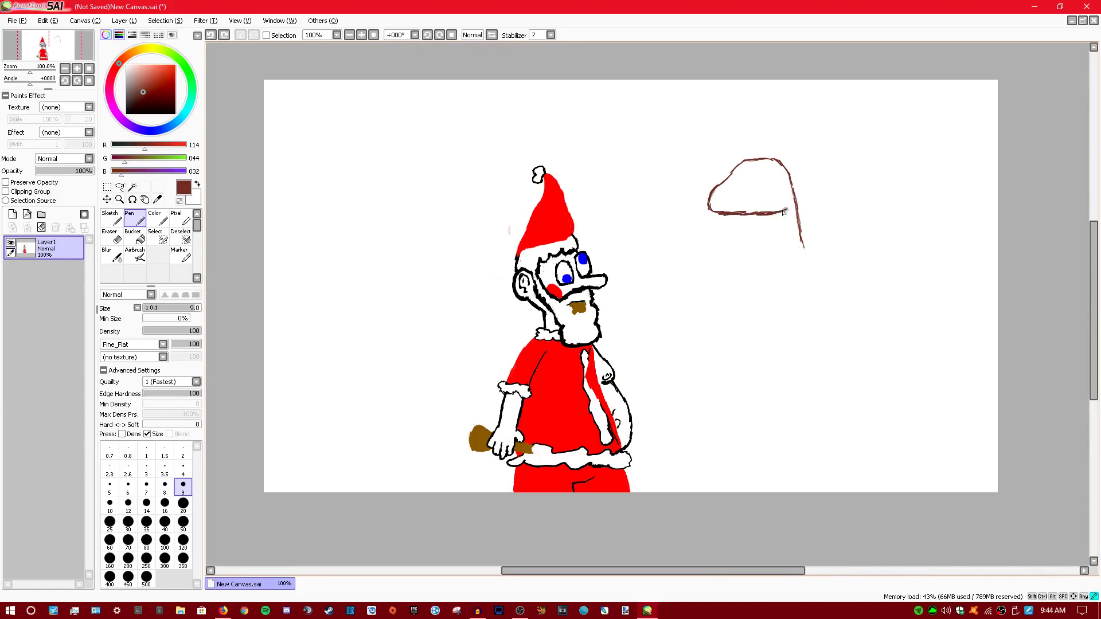
click(212, 35)
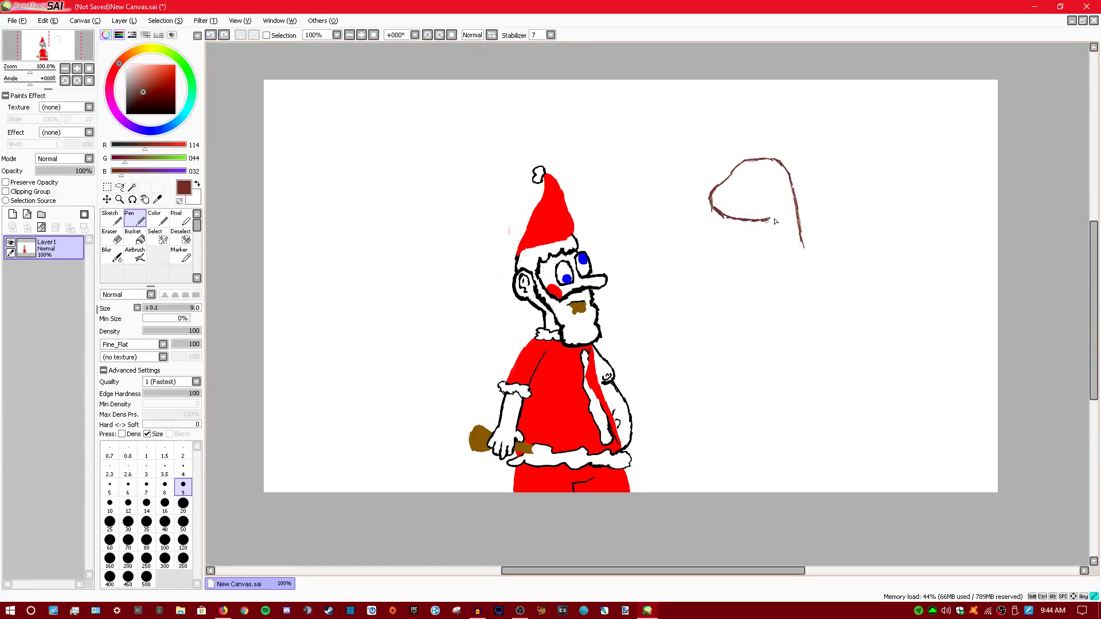
key(e)
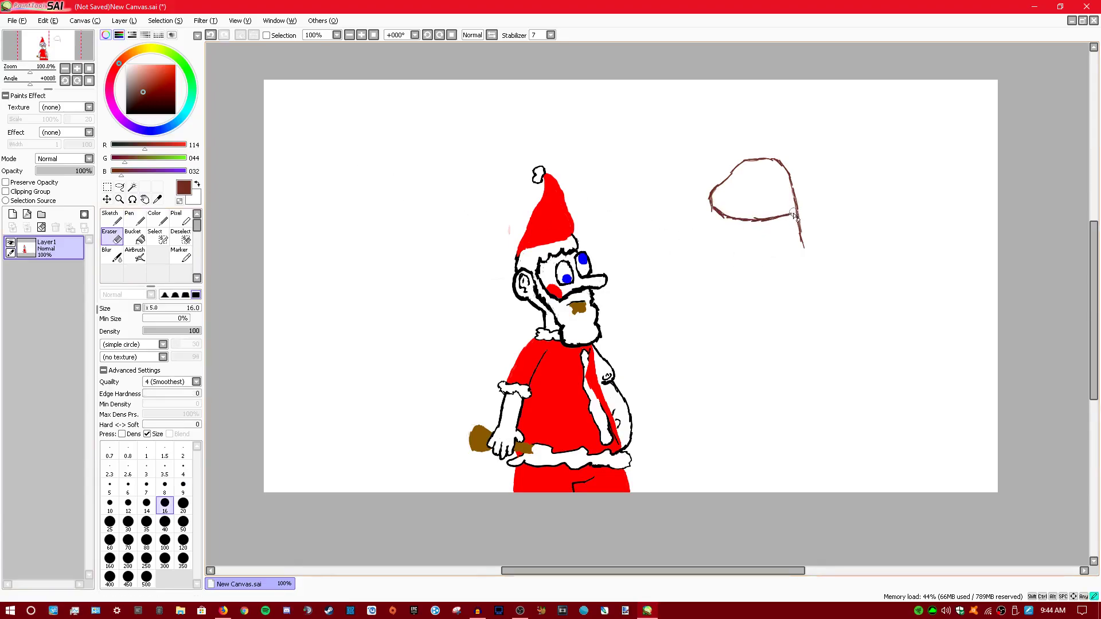
drag(786, 217, 792, 219)
key(n)
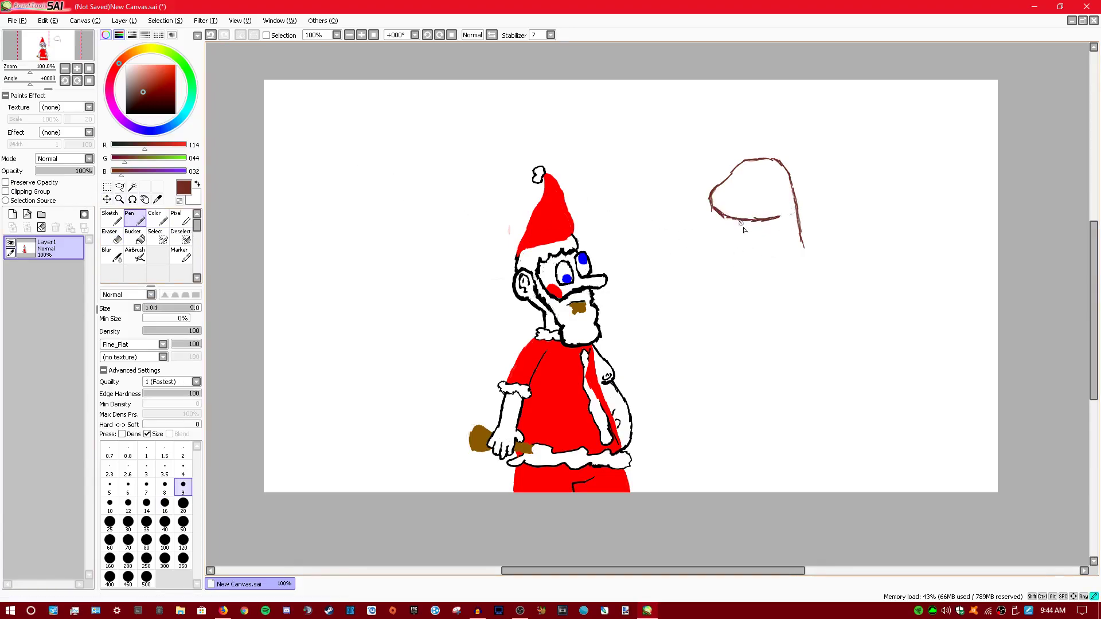
- Draw the reindeer's front neck line in dark brown and a solid red nose (RGB 255, 44, 32) on the snout
drag(748, 262, 746, 253)
drag(145, 144, 186, 144)
drag(715, 186, 713, 192)
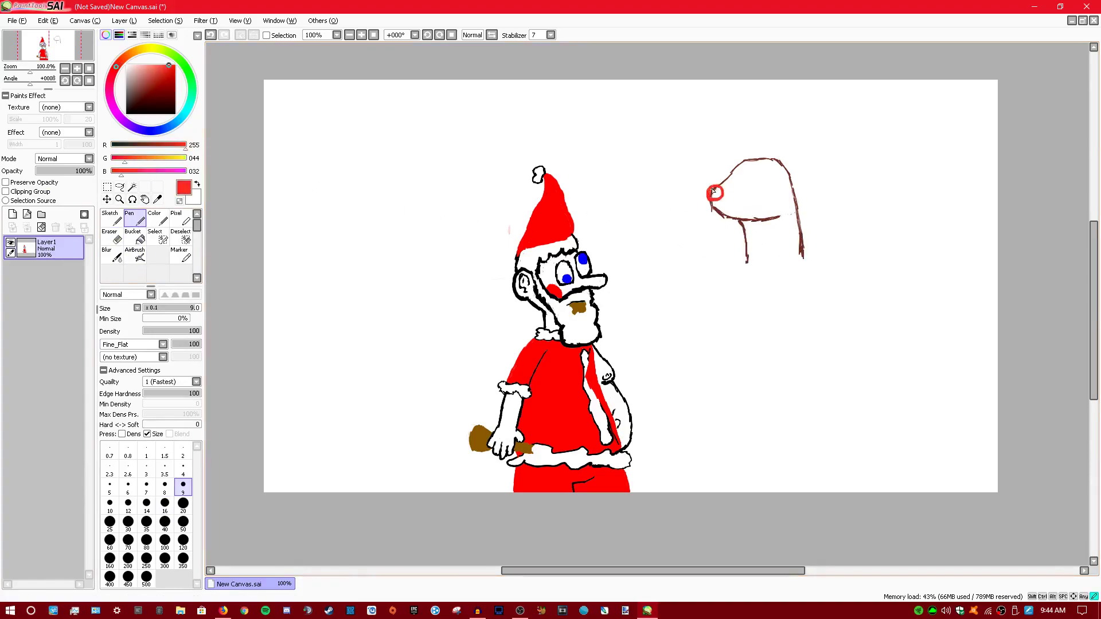
- Sample the outline's dark brown and draw a scribbled fur tuft below the neck with a long chest line under it
click(158, 199)
click(746, 244)
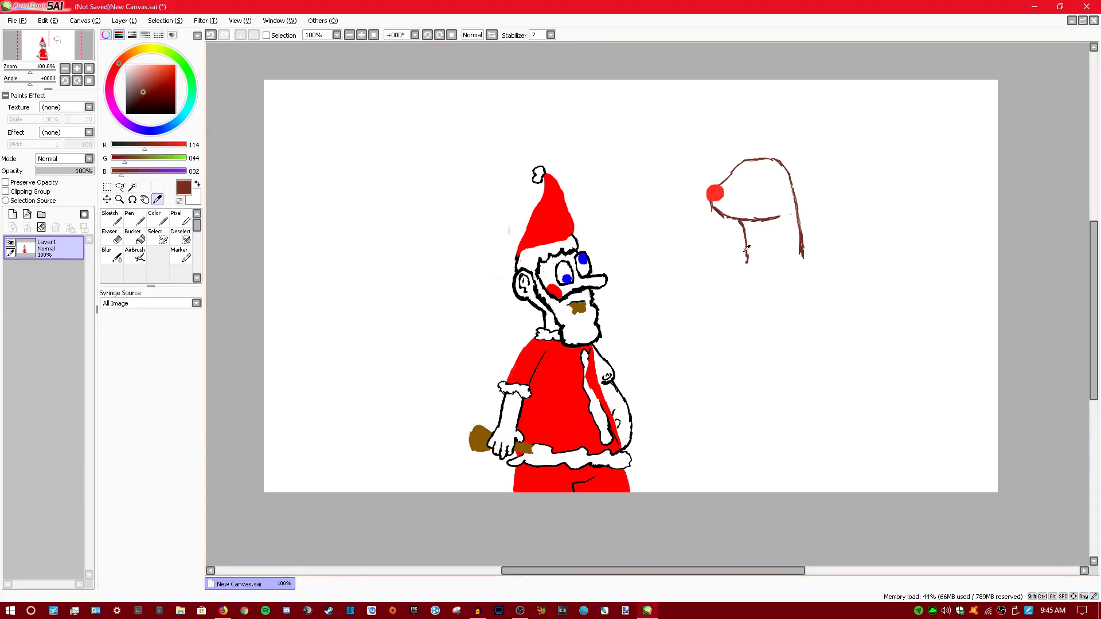
click(129, 222)
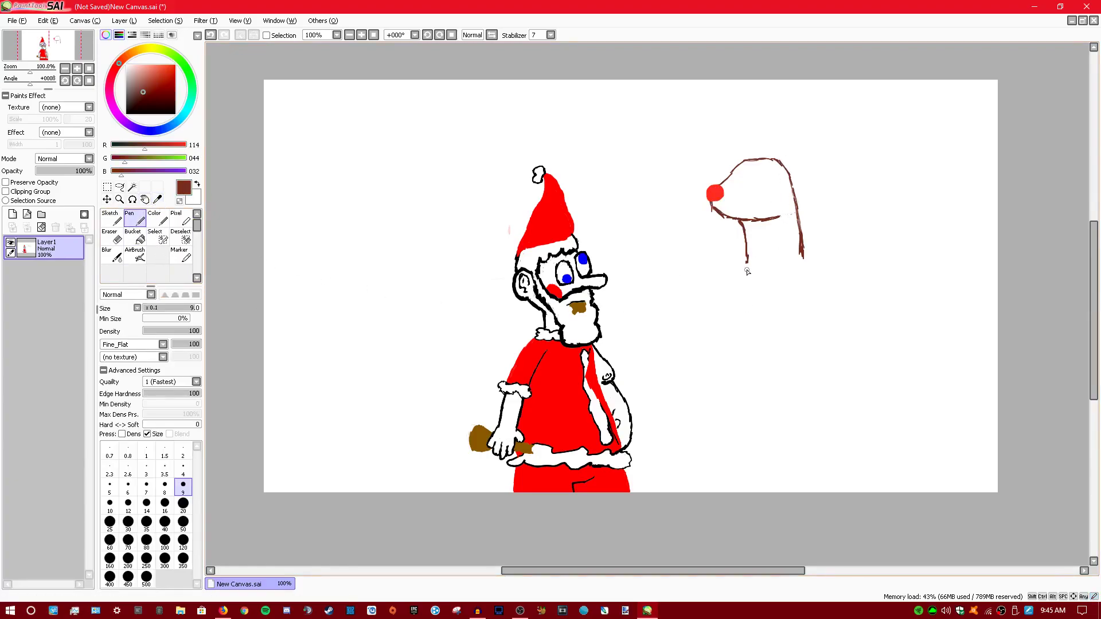
mouse_move(753, 281)
mouse_down()
mouse_move(742, 285)
mouse_move(762, 268)
mouse_move(748, 261)
mouse_move(747, 298)
mouse_up()
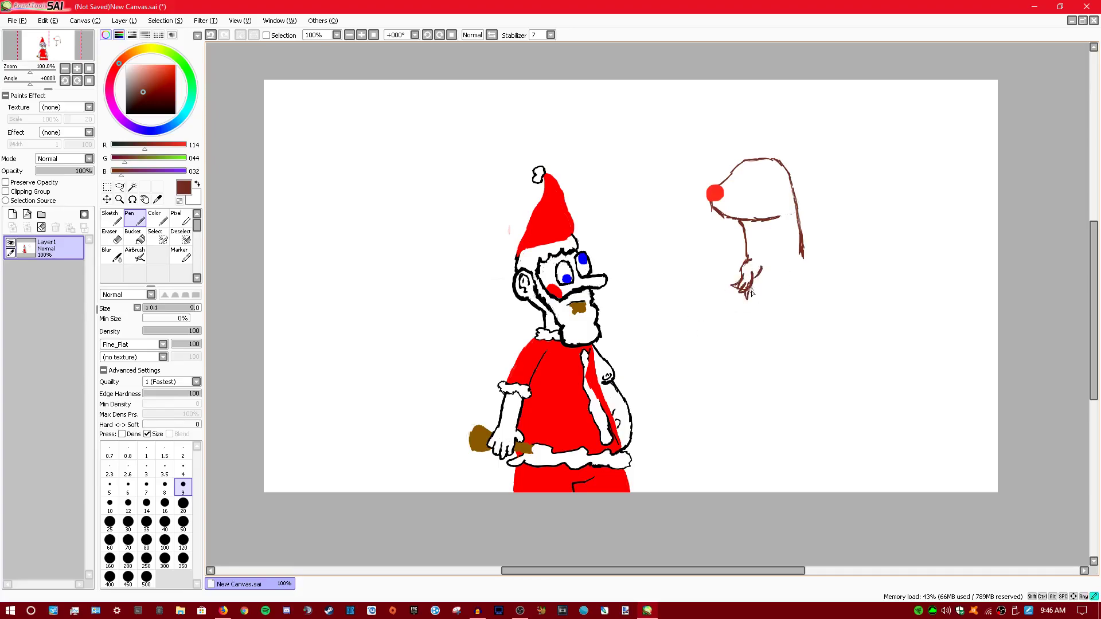
drag(751, 339, 758, 390)
- Draw the reindeer's back line from the nape to the canvas's right edge, erasing and redrawing its uneven stretches
mouse_move(801, 254)
mouse_down()
mouse_move(801, 280)
mouse_move(996, 289)
mouse_up()
key(e)
mouse_move(880, 274)
mouse_down()
mouse_move(924, 278)
mouse_move(815, 278)
mouse_move(941, 287)
mouse_up()
click(133, 221)
click(210, 35)
mouse_move(803, 278)
mouse_down()
mouse_move(993, 291)
mouse_move(830, 283)
mouse_move(878, 287)
mouse_up()
- Erase the fur tuft and chest line and draw jagged chest fur in dark brown down to the front leg
click(109, 236)
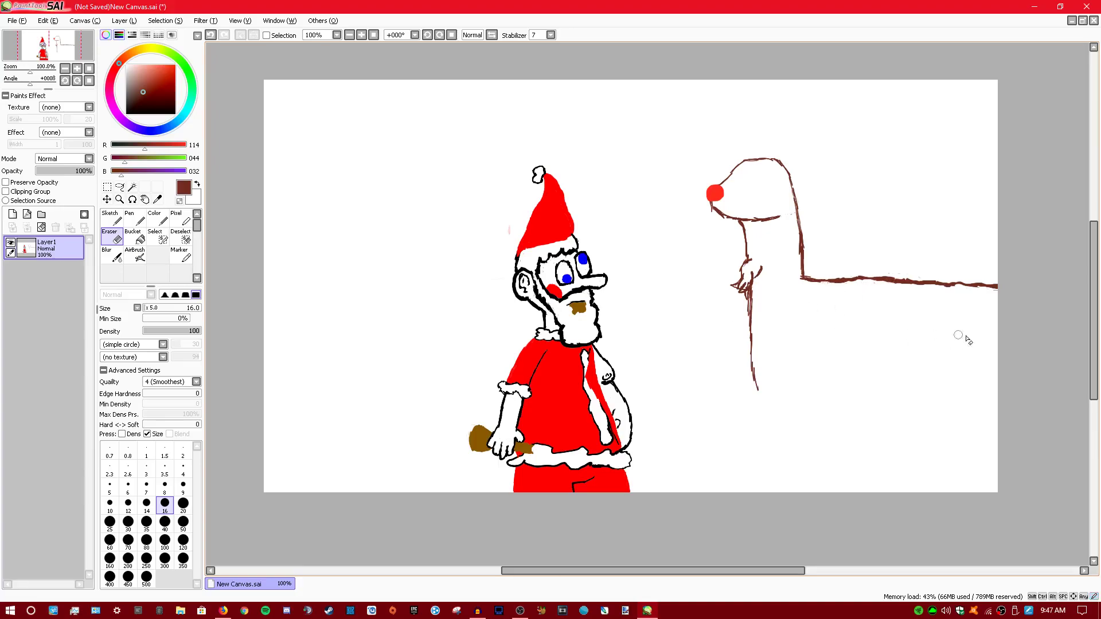
mouse_move(758, 270)
mouse_down()
mouse_move(733, 281)
mouse_move(749, 261)
mouse_up()
drag(741, 324, 757, 386)
key(n)
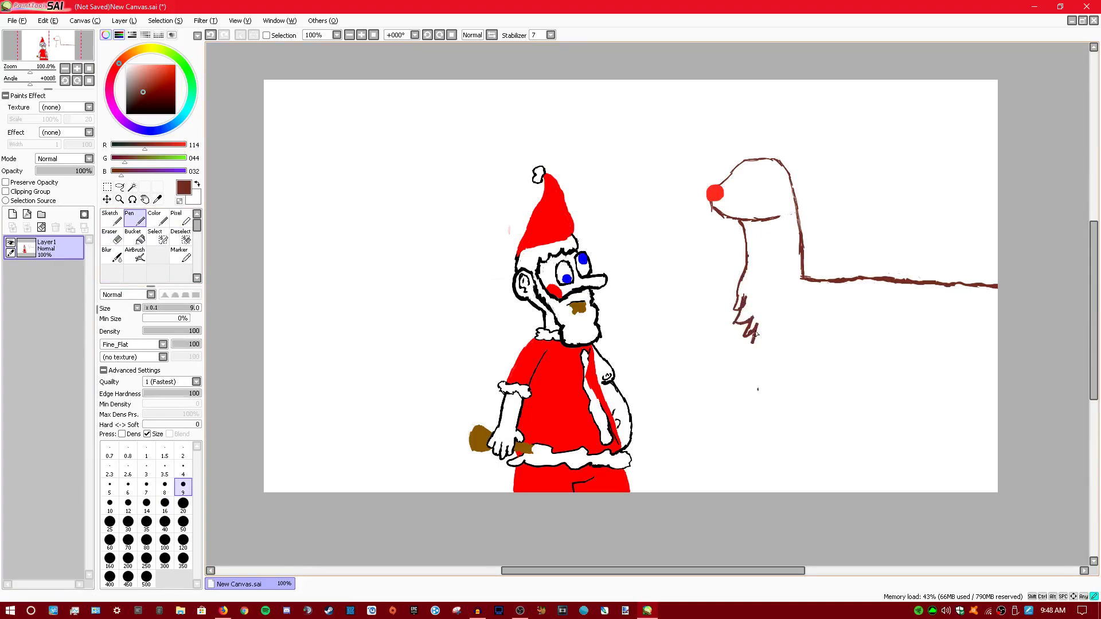
drag(753, 356, 749, 388)
- Draw both edges of the reindeer's front leg in dark brown, from the shoulder to the canvas's bottom edge
drag(773, 333, 757, 360)
drag(746, 427, 753, 486)
mouse_move(804, 334)
mouse_down()
mouse_move(817, 381)
mouse_move(801, 492)
mouse_up()
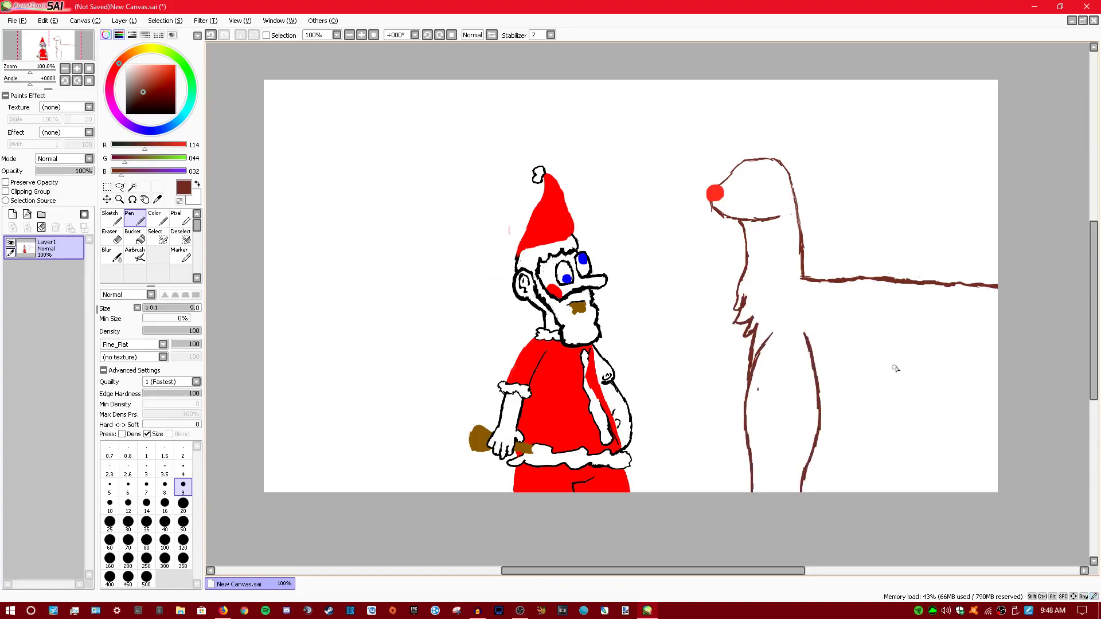
- Draw a low belly curve from the chest to the canvas's right edge and the hind leg's curved front edge
mouse_move(752, 394)
mouse_down()
mouse_move(766, 420)
mouse_move(852, 455)
mouse_move(989, 459)
mouse_up()
drag(980, 336, 940, 418)
mouse_move(958, 363)
mouse_down()
mouse_move(946, 390)
mouse_move(944, 456)
mouse_up()
- Sample the outline's dark brown again and extend the hind leg's front edge to the canvas's bottom edge
right_click(946, 457)
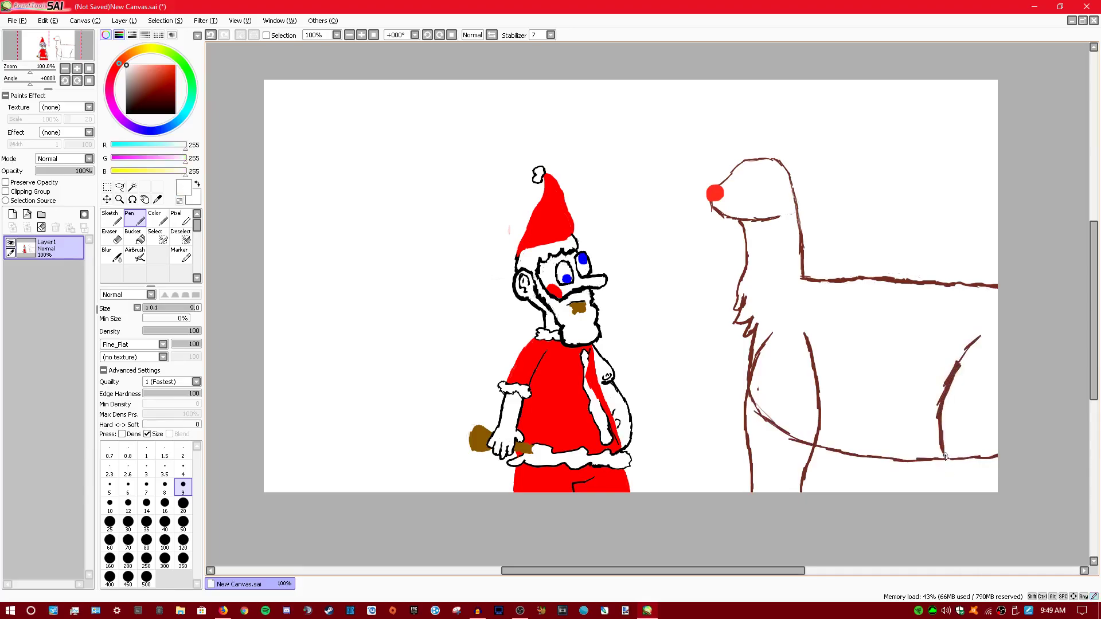
drag(150, 147, 112, 147)
click(157, 199)
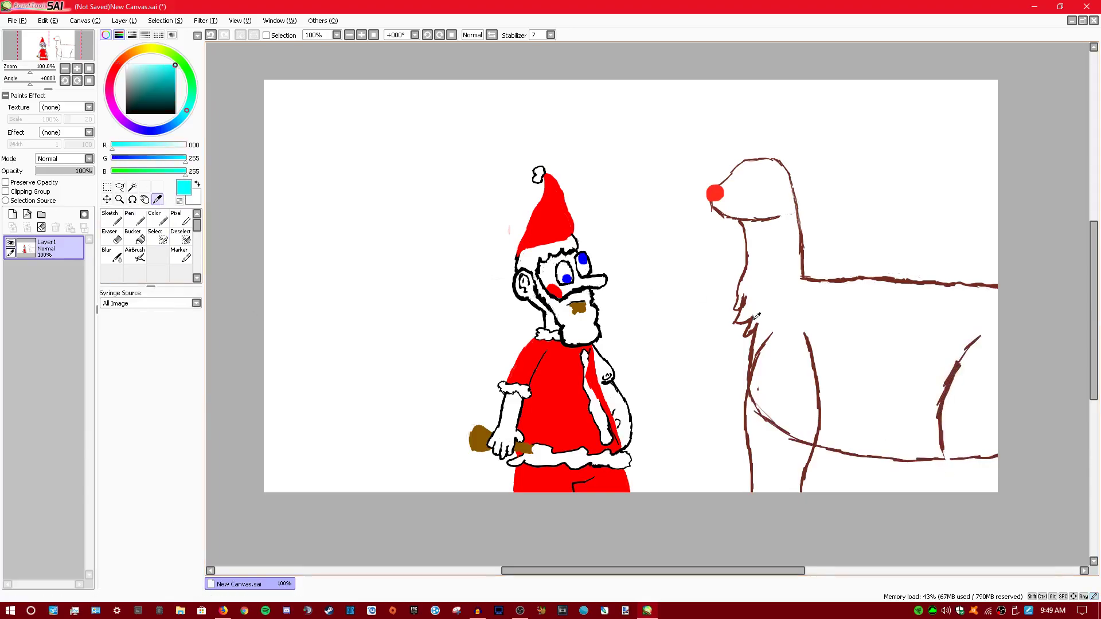
click(757, 315)
click(136, 218)
mouse_move(942, 456)
mouse_down()
mouse_move(957, 491)
mouse_move(954, 454)
mouse_move(998, 457)
mouse_up()
- Erase the low belly curve between the legs and across the front leg
key(e)
mouse_move(902, 458)
mouse_down()
mouse_move(824, 444)
mouse_move(941, 460)
mouse_up()
mouse_move(771, 428)
mouse_down()
mouse_move(761, 389)
mouse_move(761, 426)
mouse_move(782, 424)
mouse_move(773, 445)
mouse_move(815, 443)
mouse_up()
- Draw a higher belly line in dark brown and erase the parts crossing the front leg and passing behind the hind leg's edge
key(n)
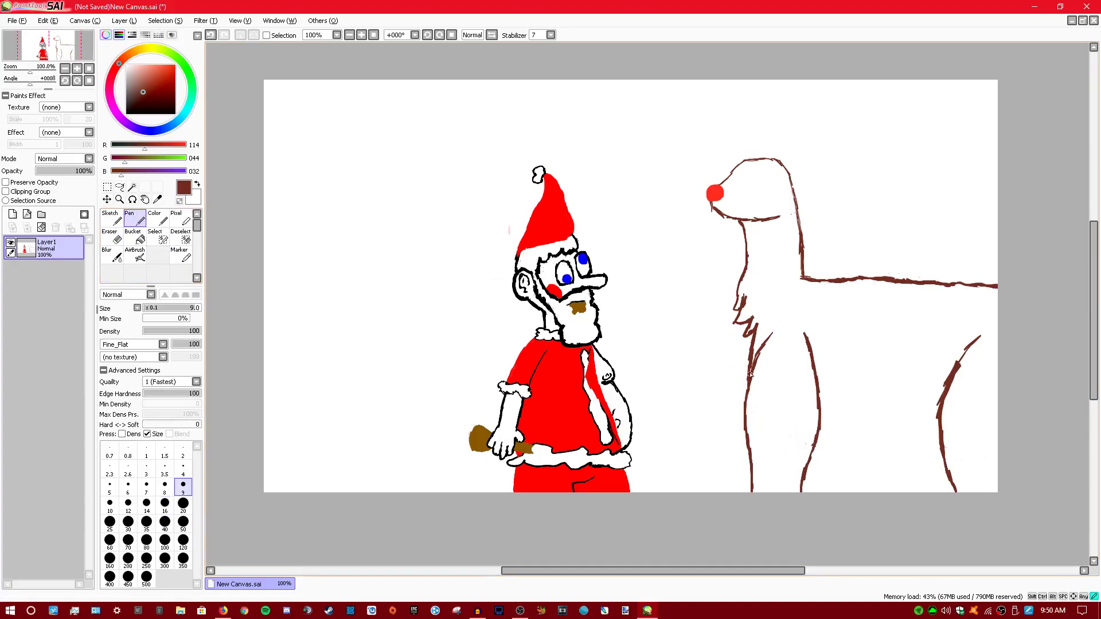
drag(768, 401, 1001, 417)
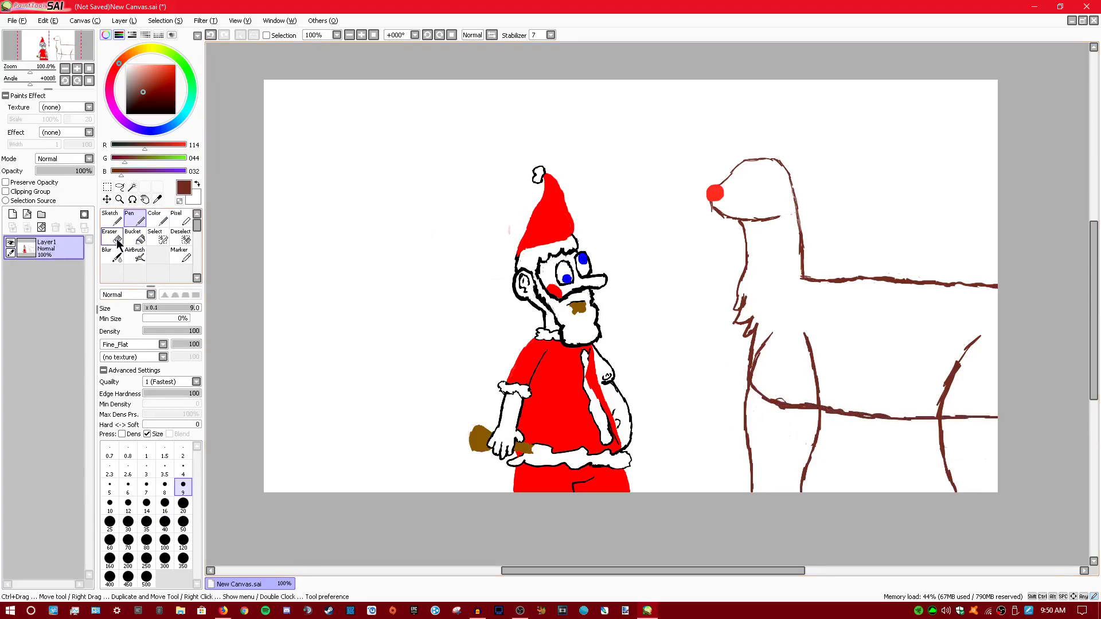
click(112, 236)
mouse_move(786, 380)
mouse_down()
mouse_move(757, 397)
mouse_move(755, 383)
mouse_move(780, 407)
mouse_move(798, 400)
mouse_move(795, 418)
mouse_move(809, 398)
mouse_move(816, 410)
mouse_move(873, 414)
mouse_move(838, 411)
mouse_up()
key(n)
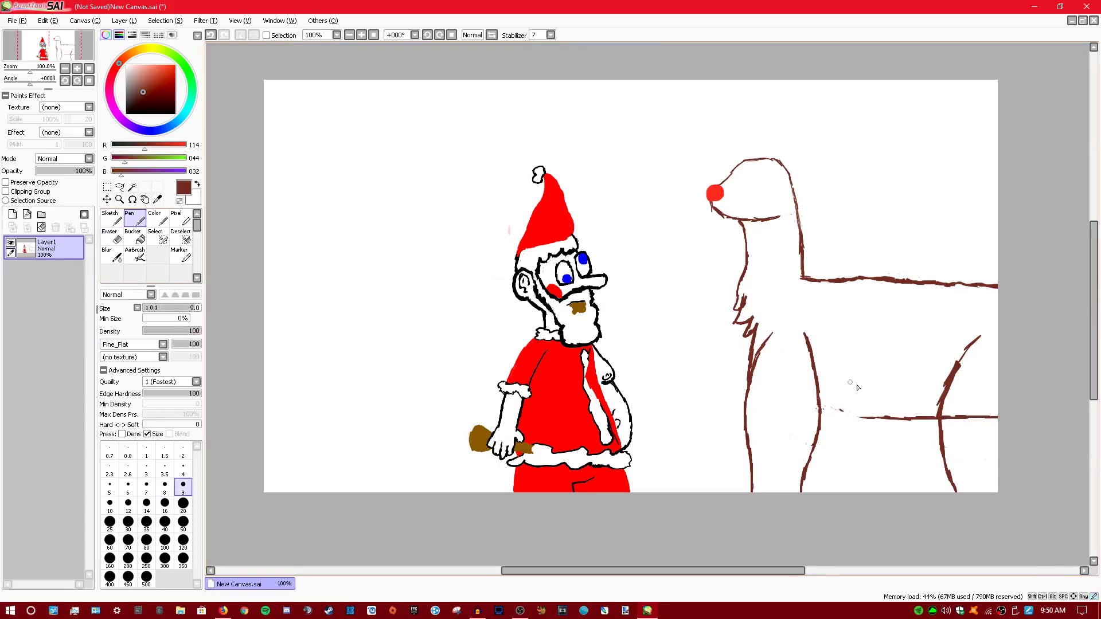
key(e)
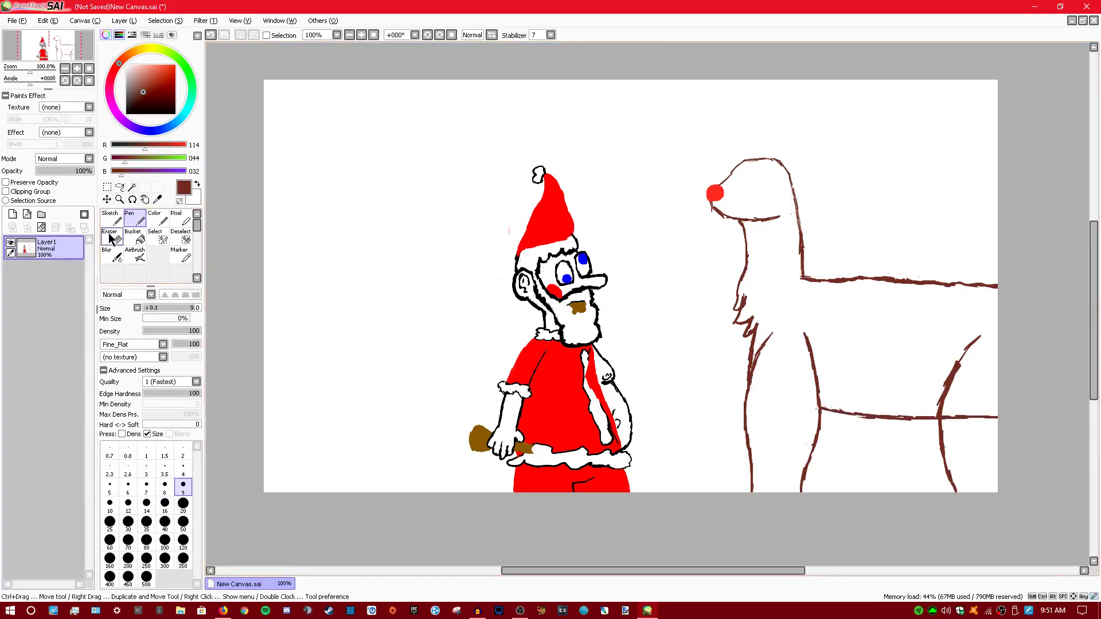
mouse_move(874, 420)
mouse_down()
mouse_move(971, 418)
mouse_move(948, 413)
mouse_up()
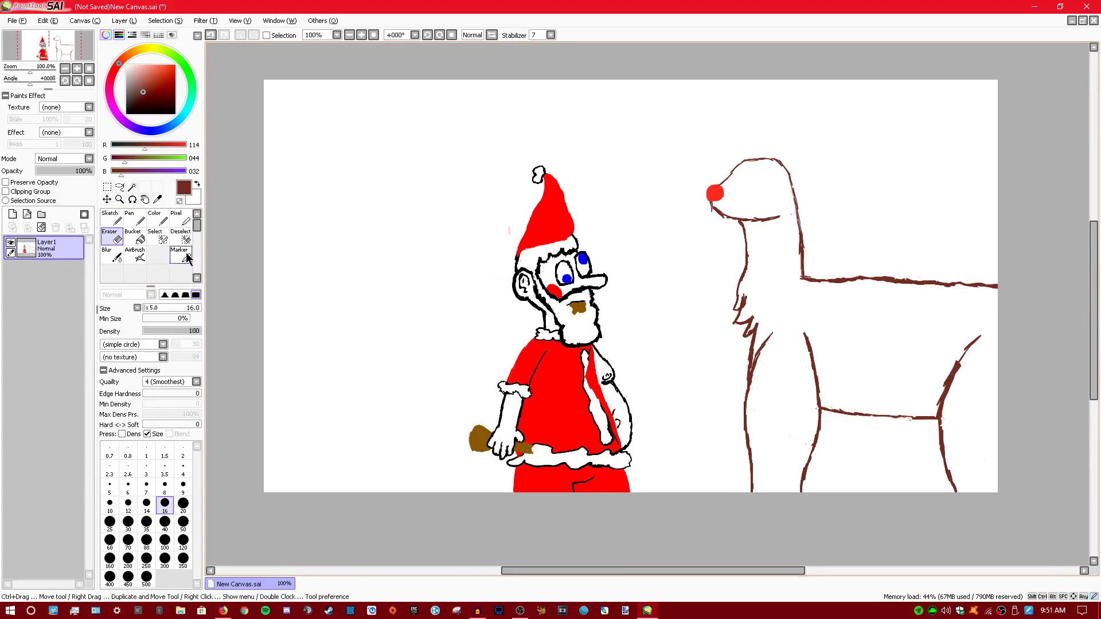
- Try adding more dark brown fur strokes along the reindeer's lower neck and chest
click(135, 219)
drag(750, 261, 742, 281)
drag(757, 324, 763, 320)
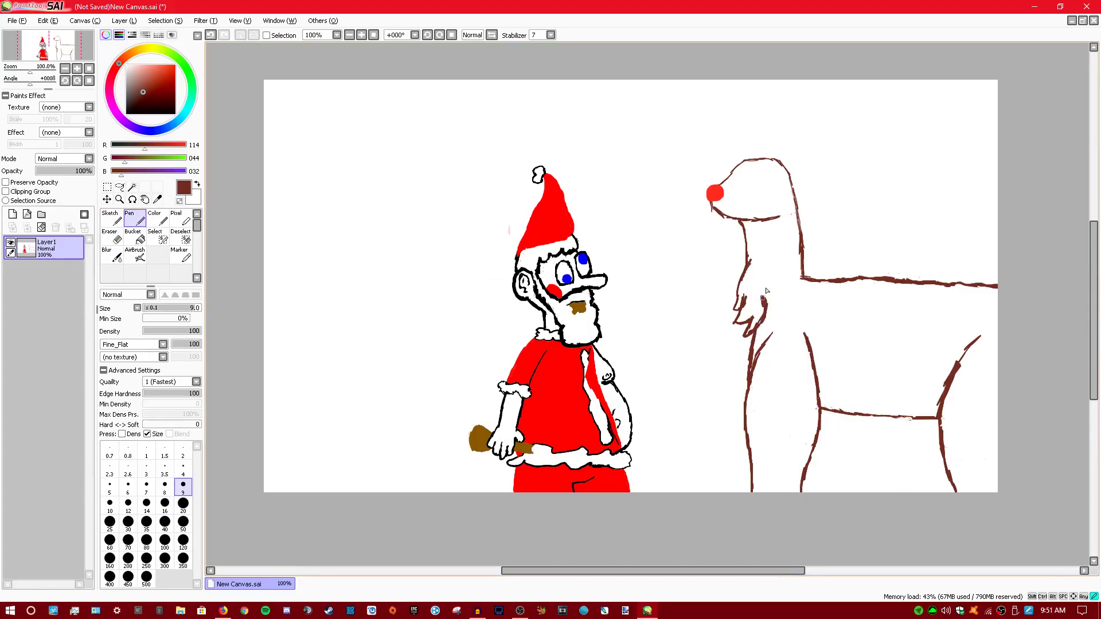
- Erase the jagged chest fur, redraw the chest as a plain dark brown line and clean up where it meets the front leg
key(e)
mouse_move(754, 258)
mouse_down()
mouse_move(737, 339)
mouse_move(763, 298)
mouse_move(769, 326)
mouse_move(749, 386)
mouse_up()
click(133, 222)
key(e)
drag(758, 321, 750, 366)
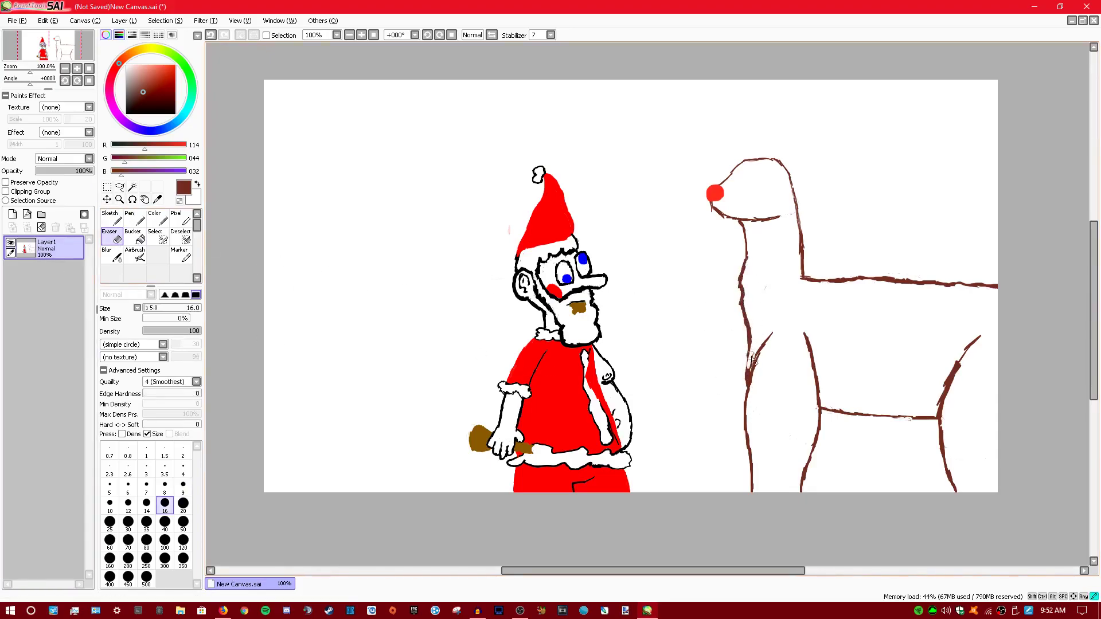
- Set the pen to black, go over both upper edges of the front leg and thin the strokes with the eraser
key(n)
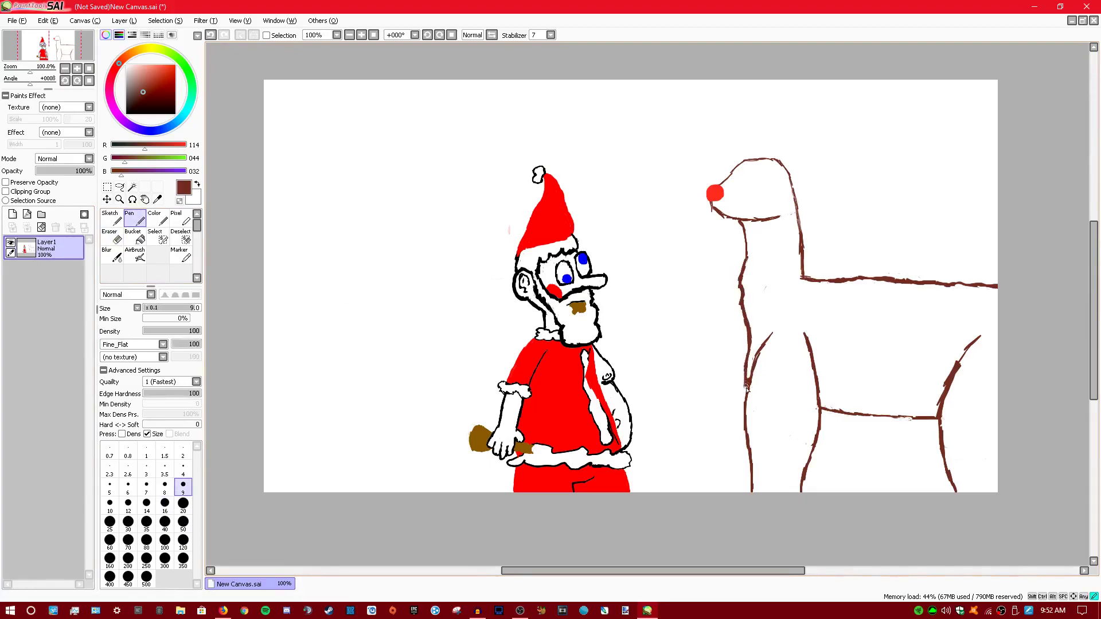
drag(145, 147, 111, 160)
drag(121, 172, 111, 173)
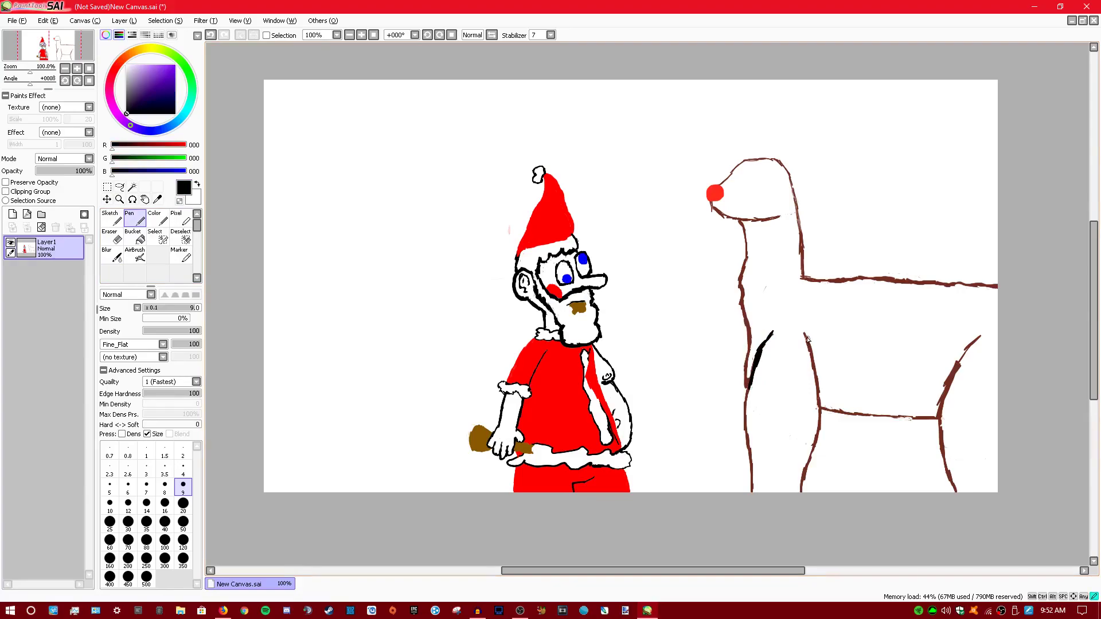
drag(810, 349, 819, 383)
key(e)
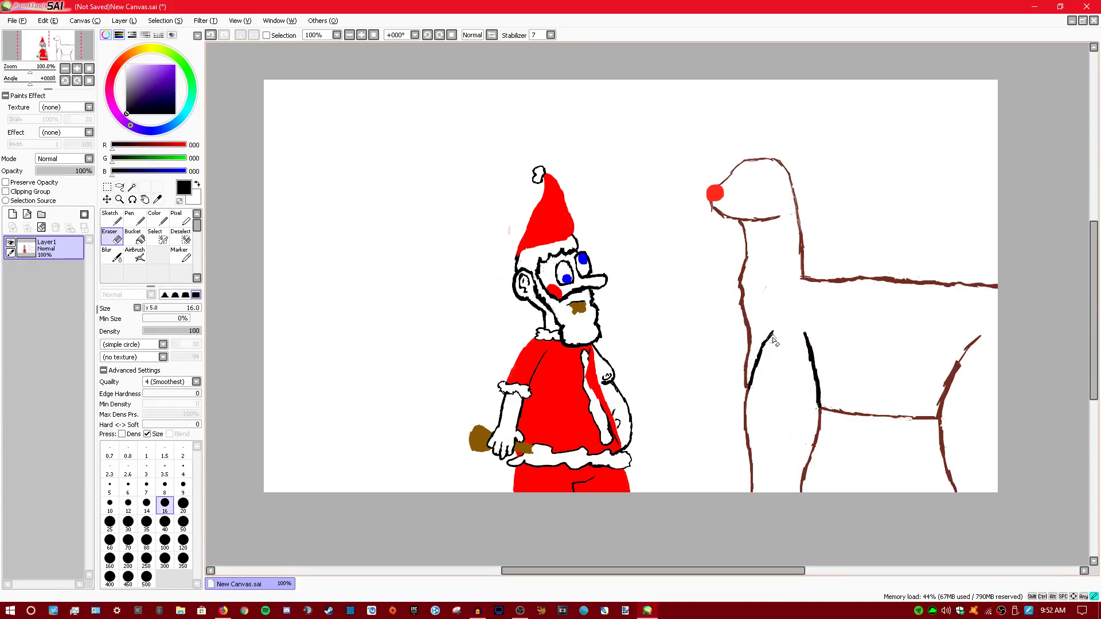
drag(808, 350, 817, 401)
- Go over the hind leg's upper front edge in black and trim the stroke with the eraser
key(n)
drag(967, 353, 938, 419)
key(e)
mouse_move(994, 339)
mouse_down()
mouse_move(965, 360)
mouse_move(940, 418)
mouse_up()
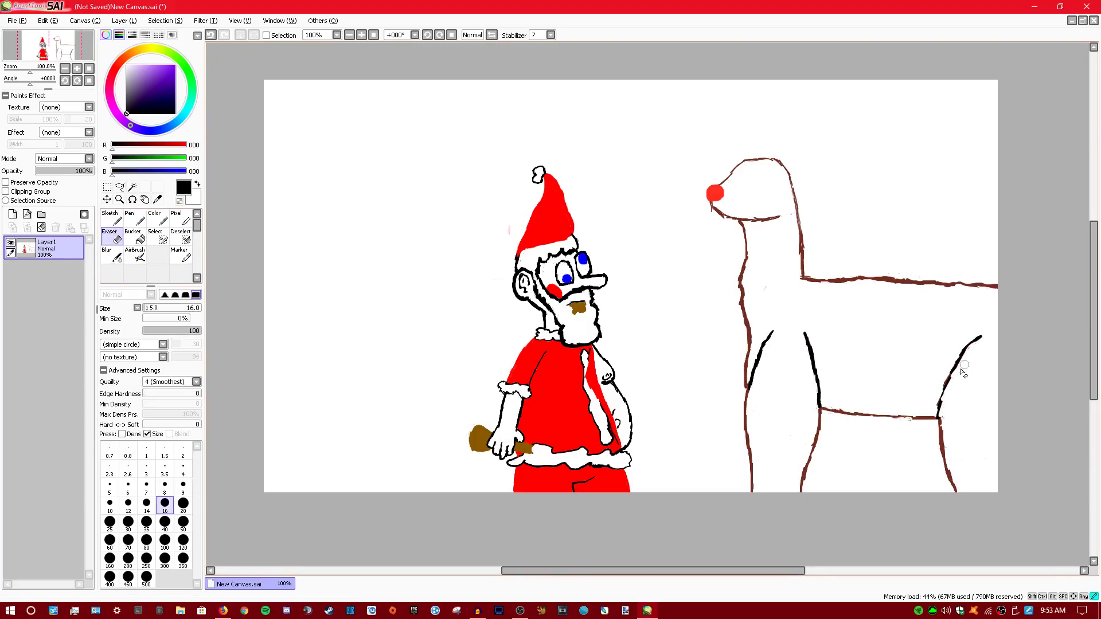
key(n)
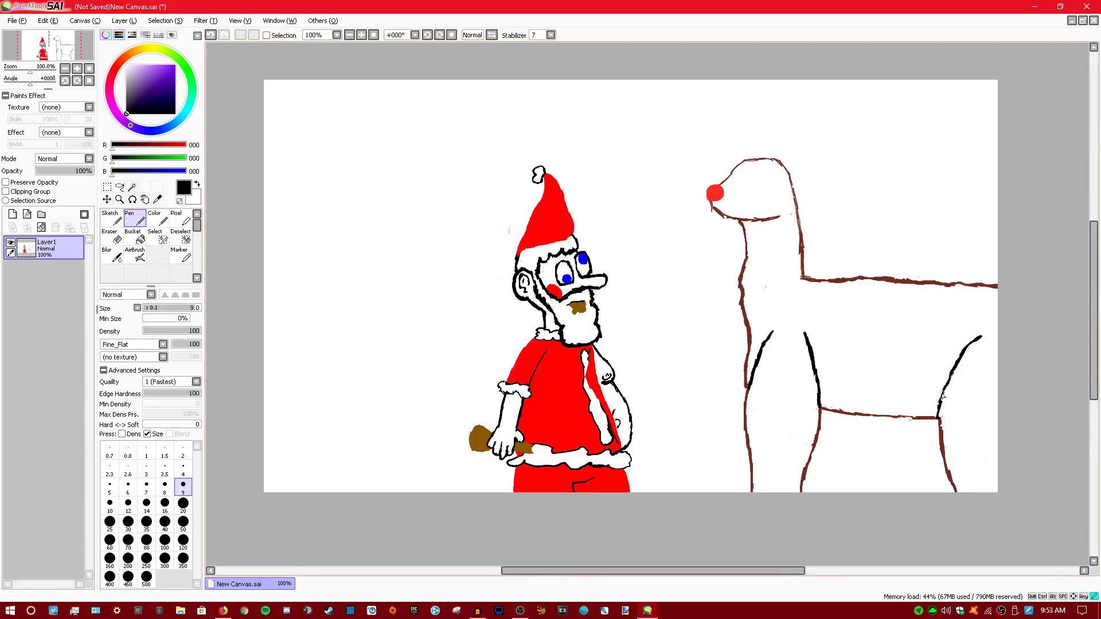
key(e)
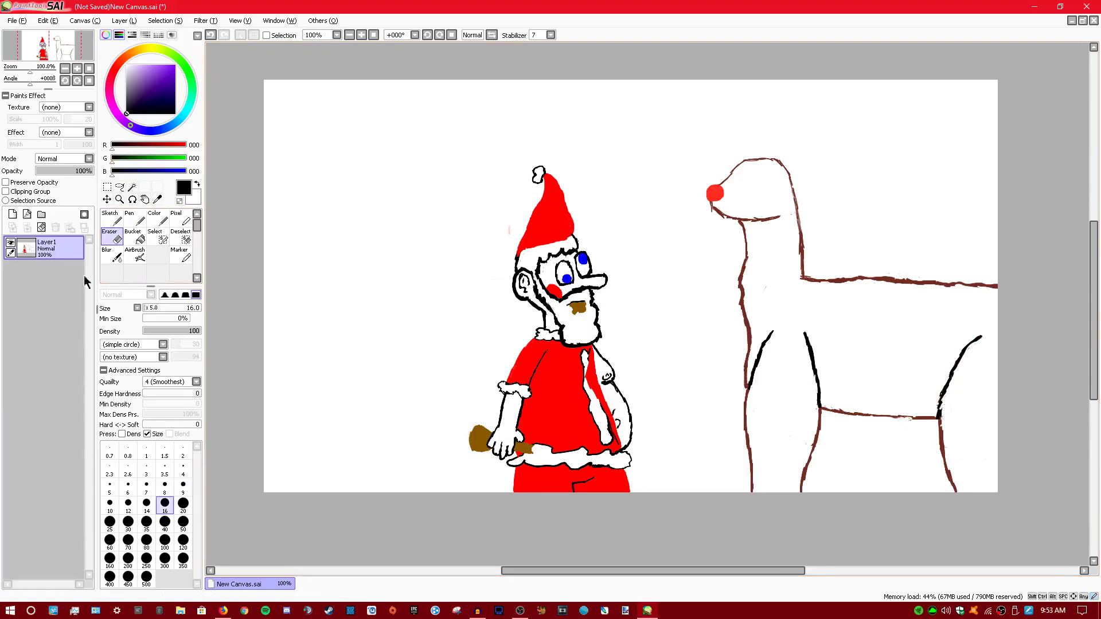
- Draw two branching antlers on the reindeer's head and a short mouth line above the jaw in black
key(n)
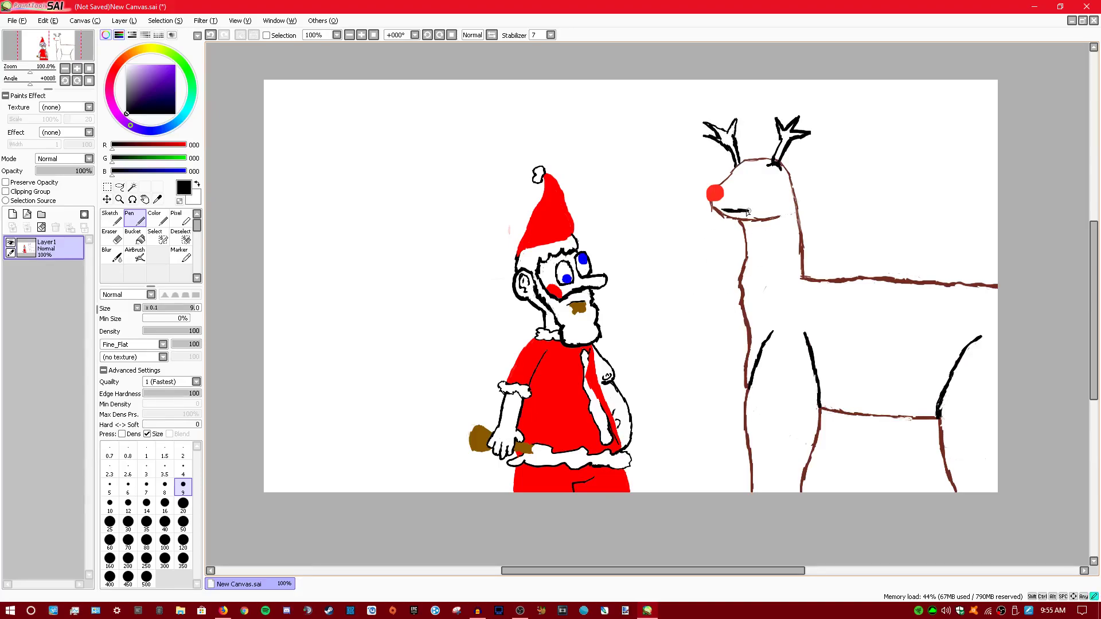
key(ctrl+z)
key(ctrl+y)
- Draw a cigarette in the reindeer's mouth with wavy smoke lines in black and clean up its last strokes
mouse_move(706, 211)
mouse_down()
mouse_move(690, 232)
mouse_move(672, 200)
mouse_up()
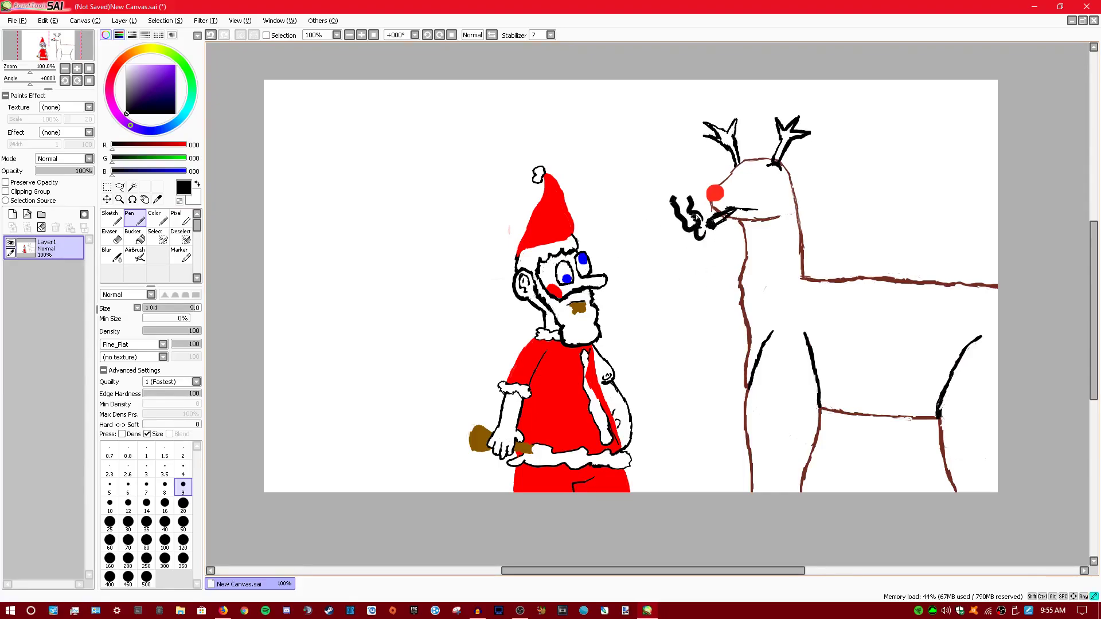
key(ctrl+z)
key(e)
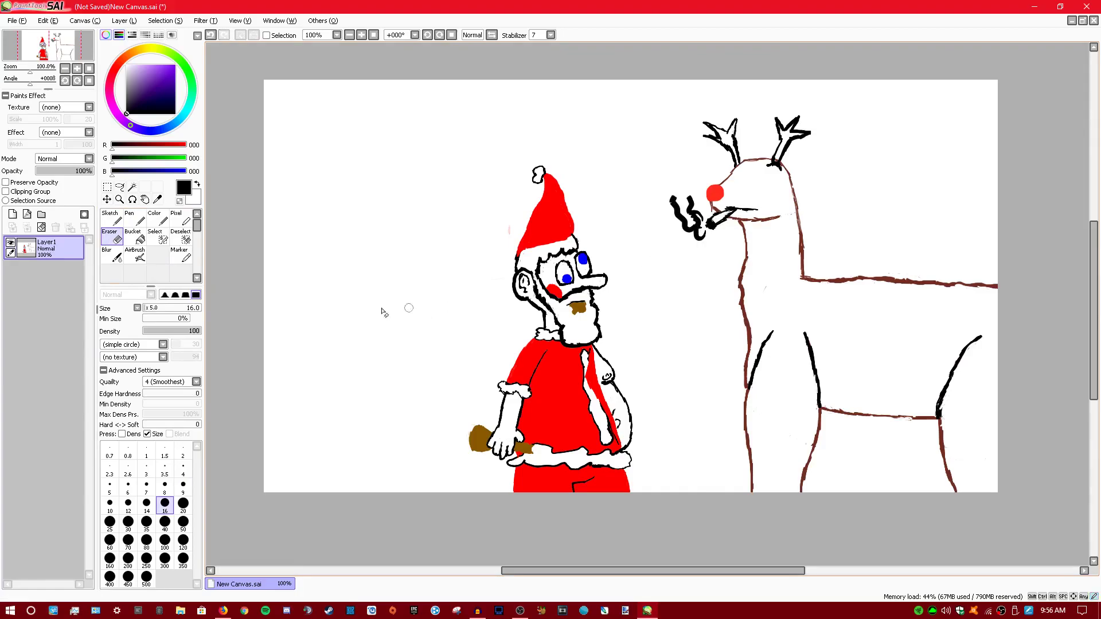
key(n)
- Erase the black fill inside the rear antler's base and the stray marks beyond the jaw's end
click(111, 235)
scroll(545, 409, up, 3)
mouse_move(767, 140)
mouse_down()
mouse_move(836, 342)
mouse_move(227, 593)
mouse_up()
drag(670, 492, 663, 505)
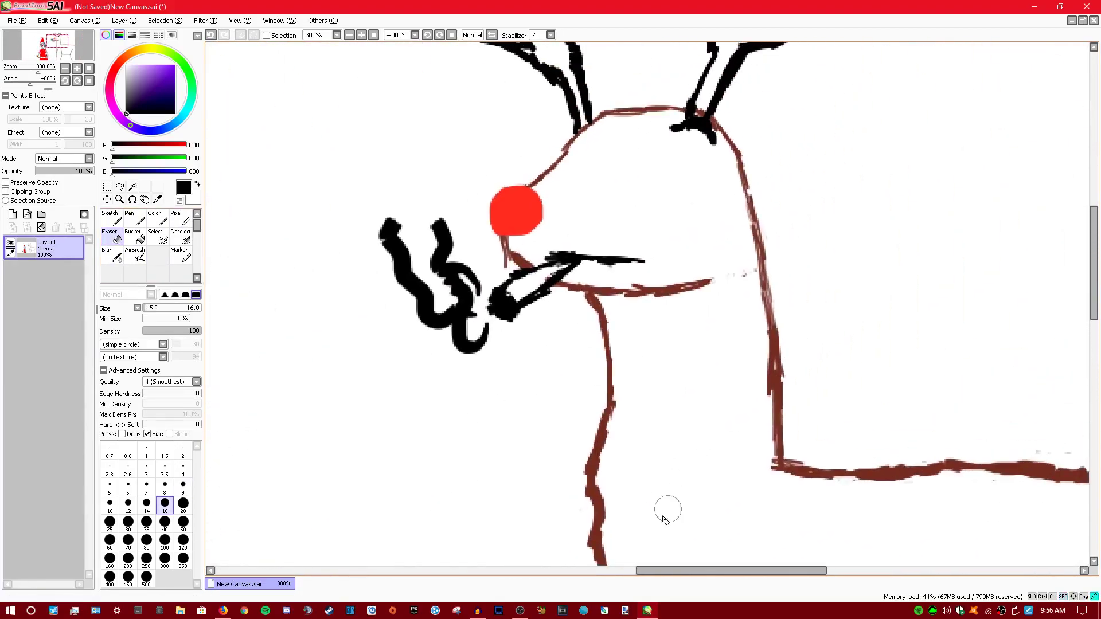
drag(703, 103, 685, 135)
- Draw the reindeer's two eyes as black outlines, an oval on the face and a partly hidden one above the snout
key(n)
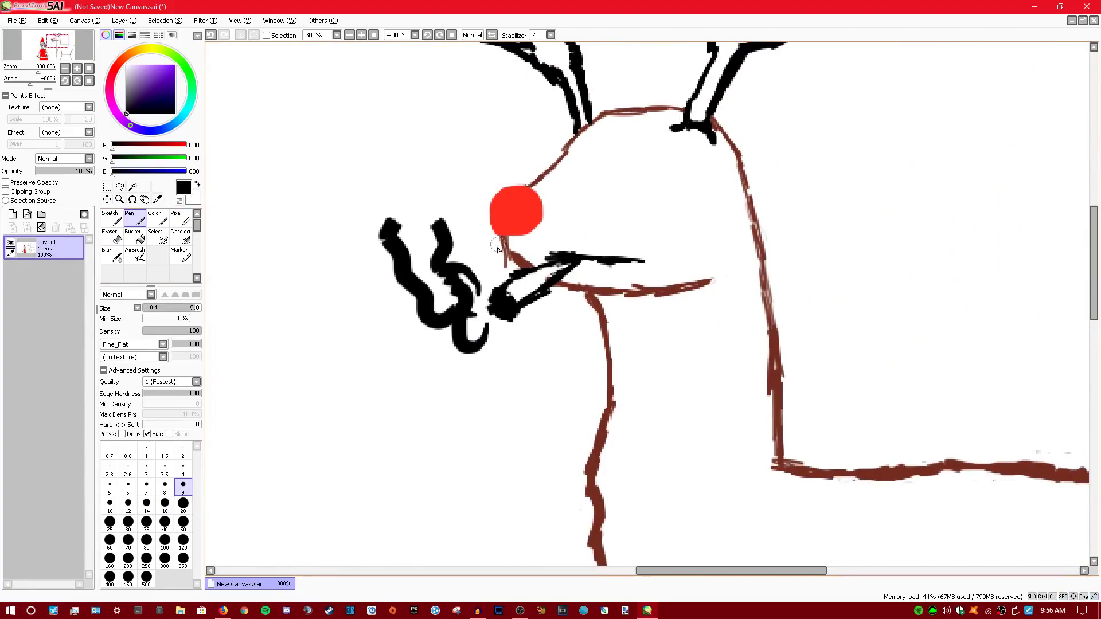
mouse_move(538, 174)
mouse_down()
mouse_move(553, 140)
mouse_move(591, 170)
mouse_move(613, 147)
mouse_move(613, 186)
mouse_move(580, 165)
mouse_move(591, 141)
mouse_move(609, 137)
mouse_move(616, 186)
mouse_move(591, 194)
mouse_move(584, 171)
mouse_up()
click(212, 35)
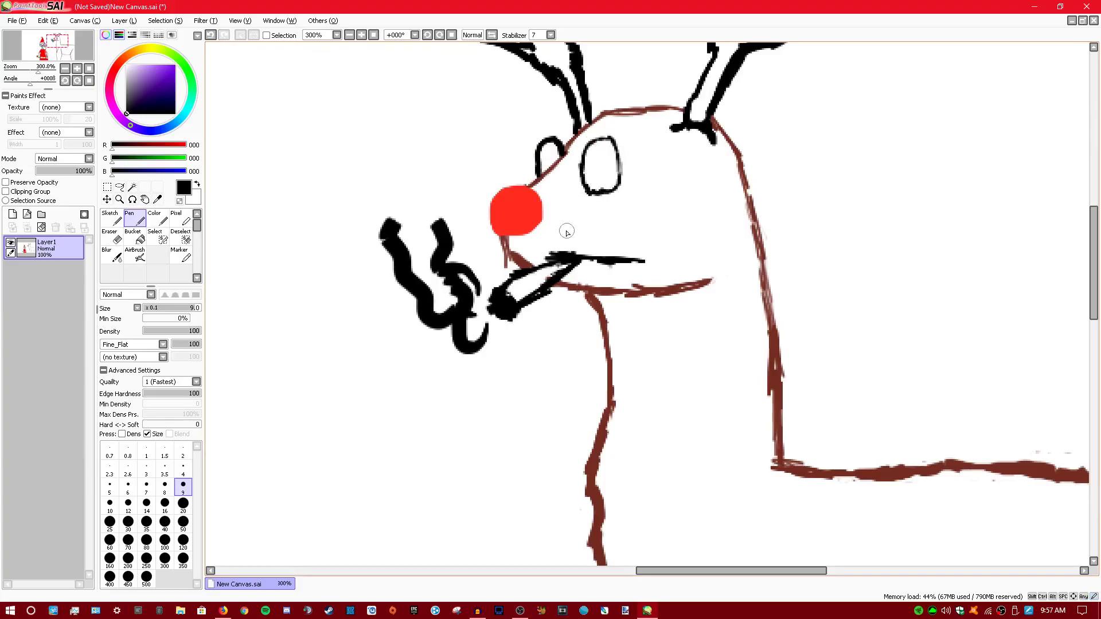
- Set the pen to light orange (RGB 255, 144, 104) and draw a jagged fur boundary around the eye and down the neck
mouse_move(127, 144)
mouse_down()
mouse_move(184, 139)
mouse_move(122, 161)
mouse_up()
click(129, 159)
drag(149, 143, 186, 144)
drag(127, 160, 163, 159)
drag(113, 172, 113, 173)
mouse_move(117, 161)
mouse_down()
mouse_move(186, 146)
mouse_move(142, 166)
mouse_up()
click(145, 158)
mouse_move(584, 128)
mouse_down()
mouse_move(629, 134)
mouse_move(642, 160)
mouse_move(635, 196)
mouse_move(619, 203)
mouse_move(621, 230)
mouse_move(667, 277)
mouse_move(664, 343)
mouse_move(681, 385)
mouse_move(674, 532)
mouse_up()
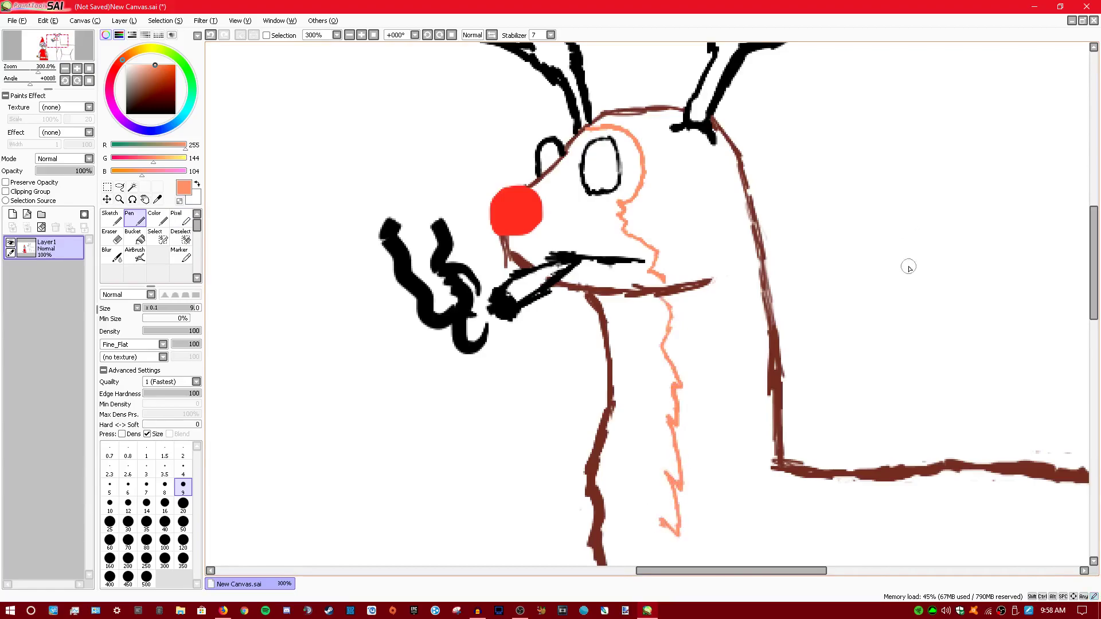
- Draw a jagged light orange fur boundary down the reindeer's front leg, ending at the leg's front outline
scroll(909, 260, down, 6)
mouse_move(622, 165)
mouse_down()
mouse_move(603, 189)
mouse_move(620, 245)
mouse_move(665, 266)
mouse_move(686, 320)
mouse_move(673, 337)
mouse_move(685, 425)
mouse_move(664, 440)
mouse_move(674, 517)
mouse_move(638, 561)
mouse_up()
scroll(733, 349, down, 1)
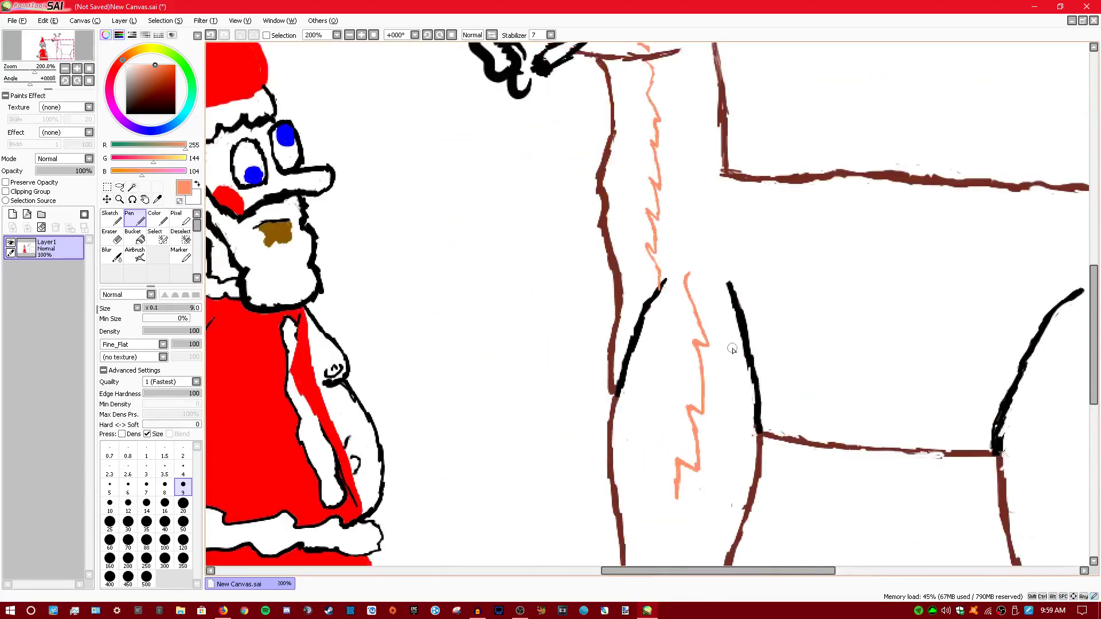
mouse_move(692, 502)
mouse_down()
mouse_move(668, 538)
mouse_move(626, 563)
mouse_up()
- Draw jagged light orange fur boundaries across the reindeer's belly and down its hind leg
mouse_move(758, 384)
mouse_down()
mouse_move(791, 374)
mouse_move(810, 391)
mouse_move(911, 409)
mouse_move(959, 392)
mouse_move(996, 396)
mouse_up()
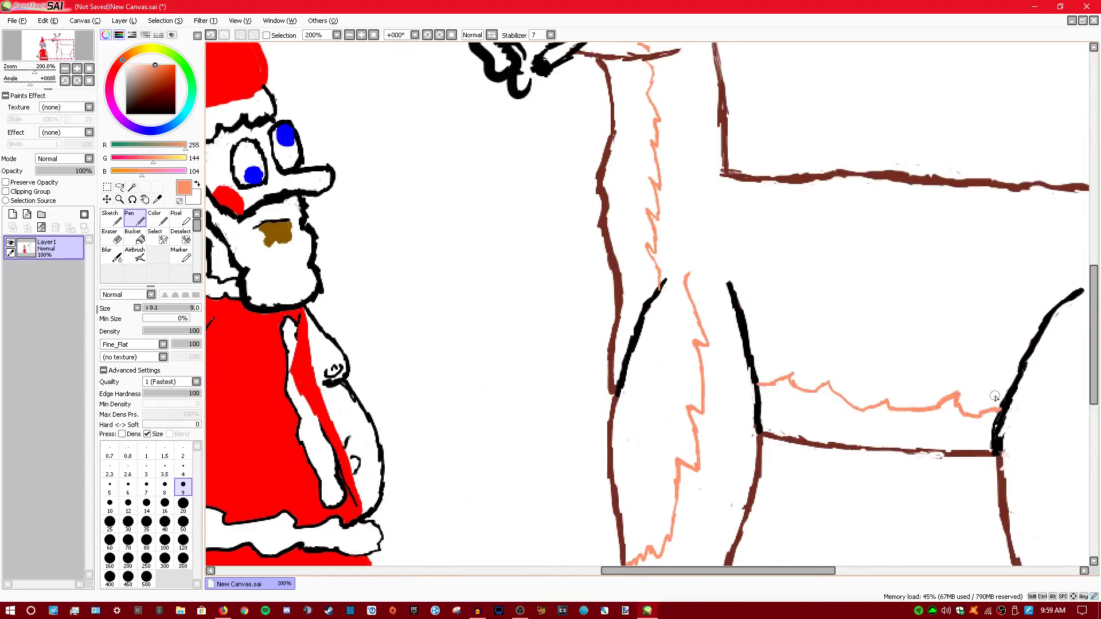
key(ctrl+z)
click(224, 38)
drag(921, 376, 567, 362)
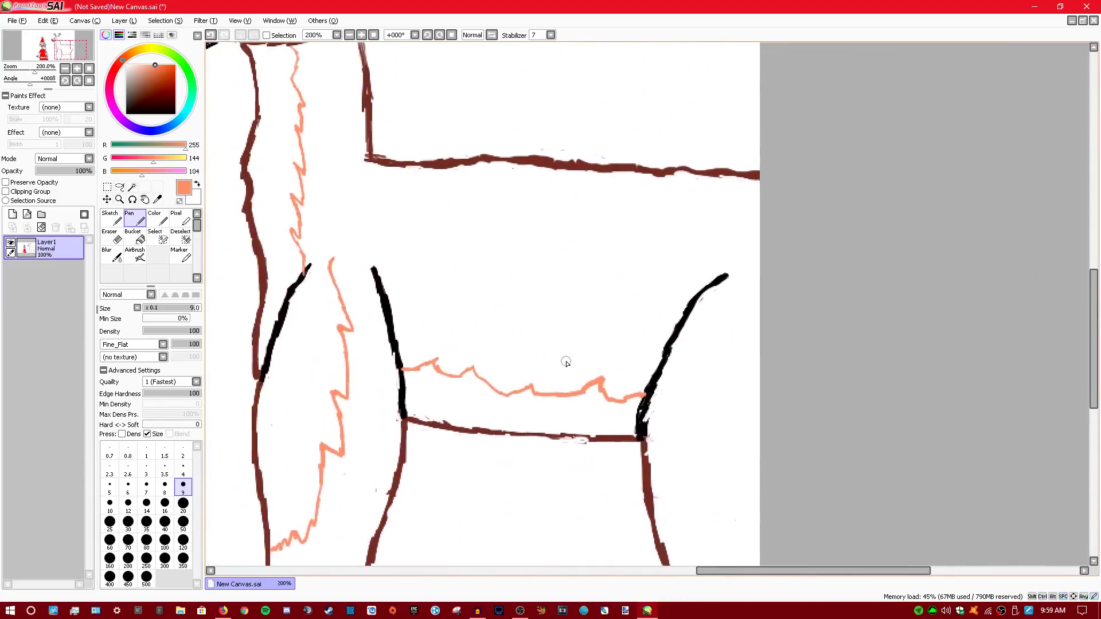
mouse_move(750, 268)
mouse_down()
mouse_move(724, 372)
mouse_move(724, 473)
mouse_move(707, 549)
mouse_move(671, 545)
mouse_up()
- Bucket-fill the reindeer's face, neck front, front leg, hind leg and belly fur areas with light orange (RGB 255, 144, 104)
scroll(791, 432, down, 3)
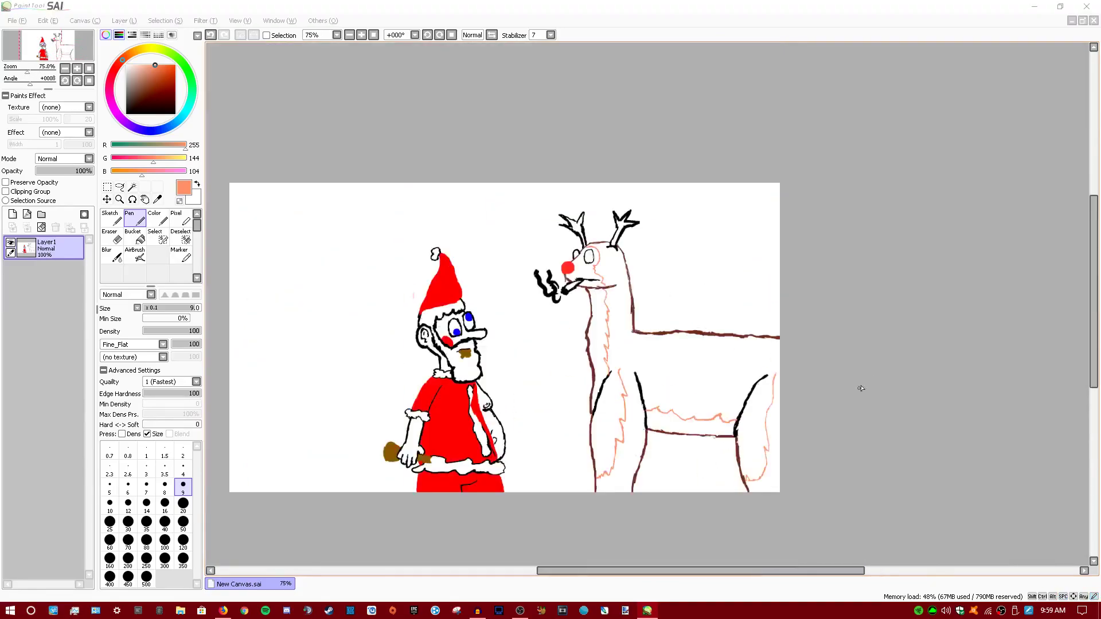
scroll(843, 362, up, 1)
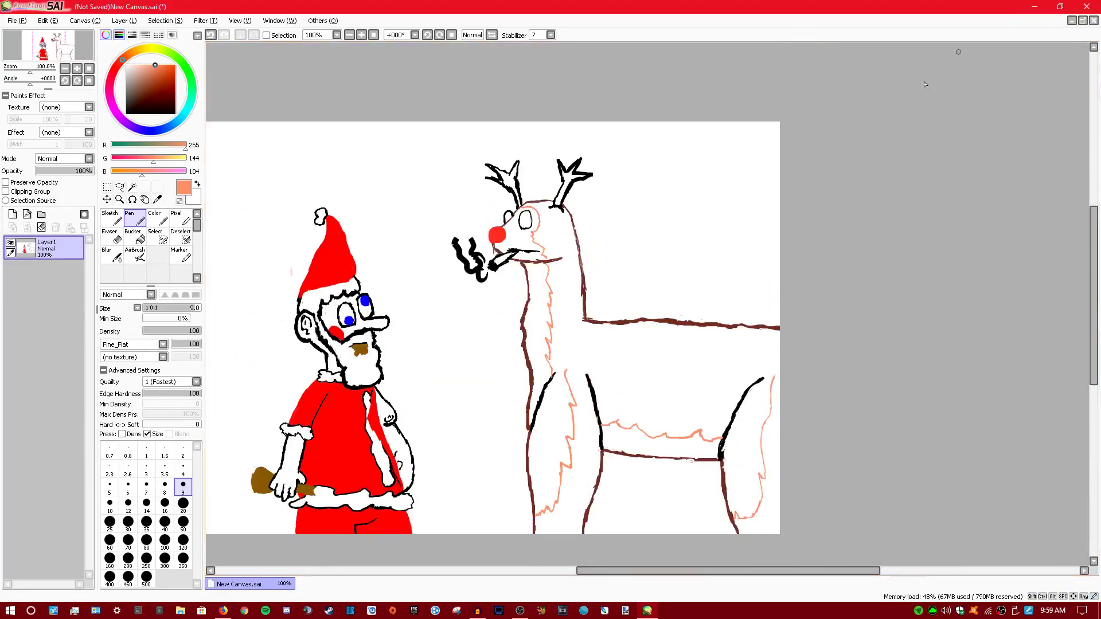
drag(711, 238, 940, 237)
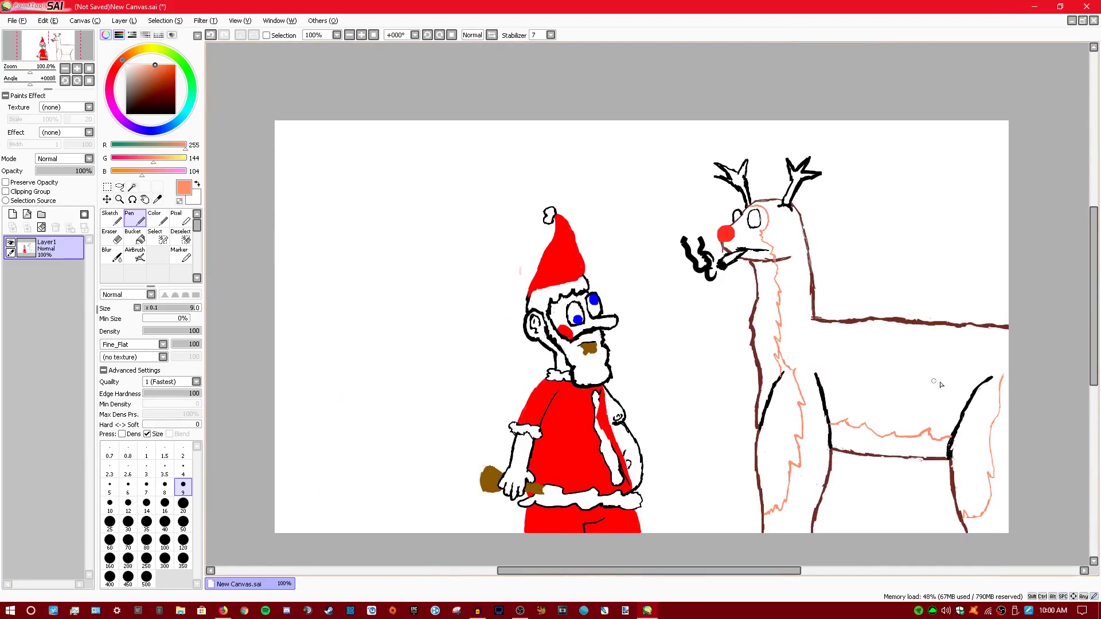
click(135, 238)
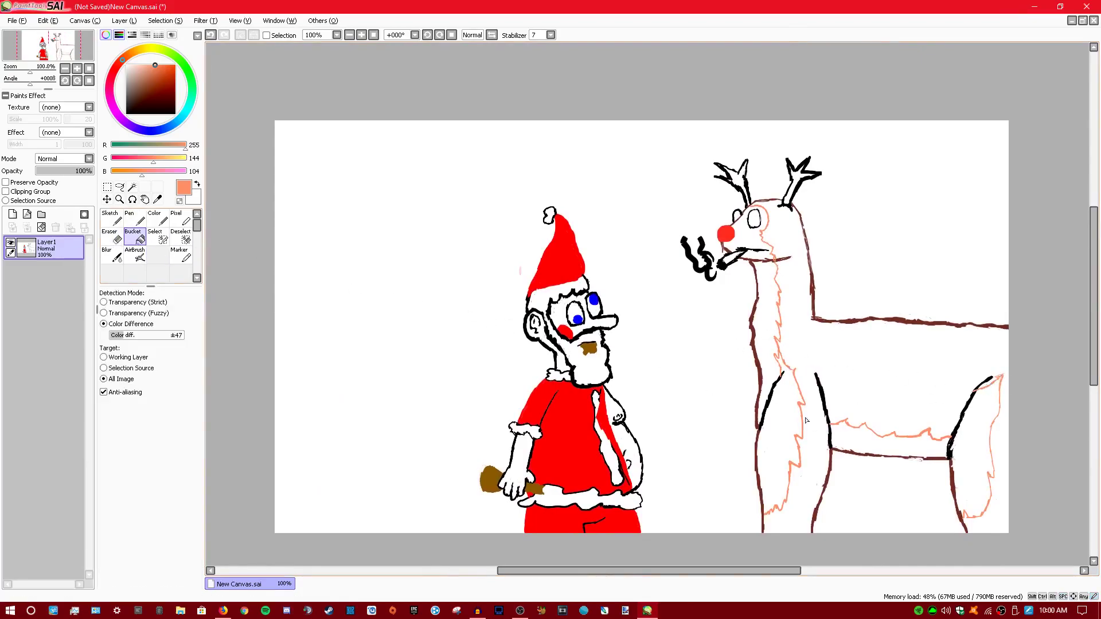
click(777, 436)
click(770, 371)
click(746, 232)
click(982, 426)
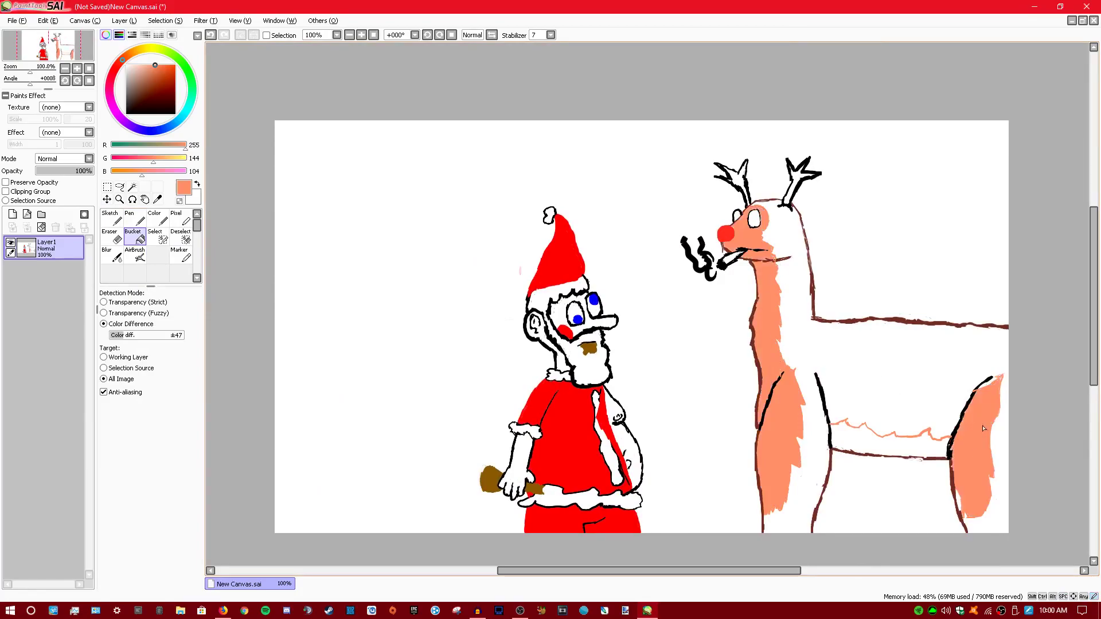
click(849, 437)
- Set the pen to black (RGB 0, 0, 0) and retouch the upper leg lines where the orange fill meets them
click(135, 222)
drag(135, 146, 109, 158)
drag(130, 171, 109, 171)
scroll(917, 431, up, 1)
scroll(838, 399, up, 2)
drag(373, 63, 357, 82)
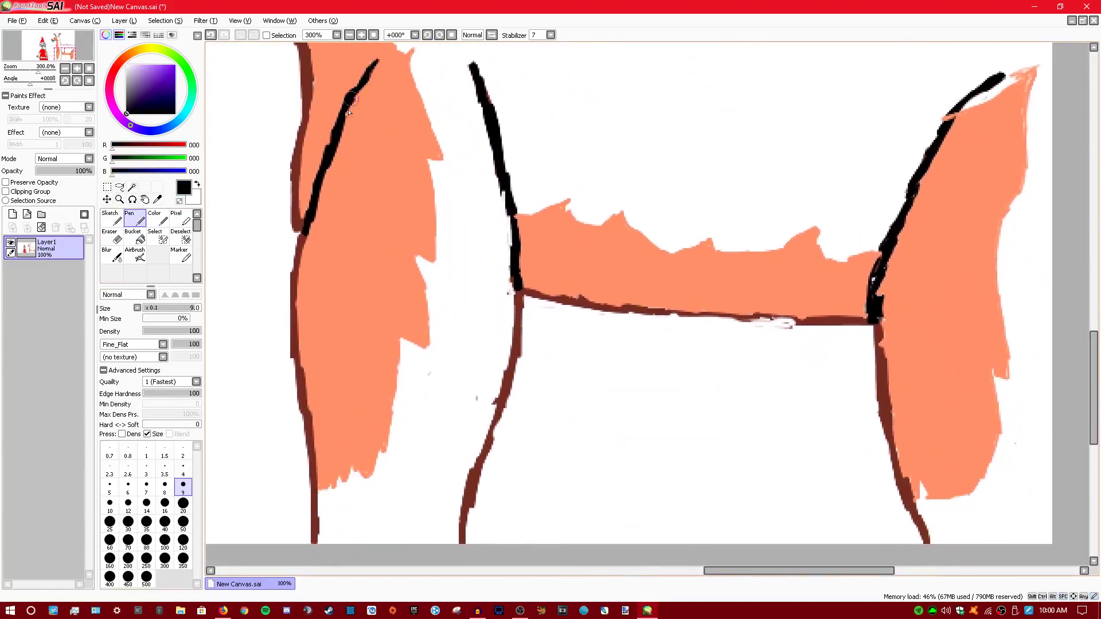
drag(875, 278, 886, 247)
drag(955, 112, 945, 137)
- Sample the dark brown of the jaw outline (RGB 116, 47, 35) and bucket-fill the remaining head, neck, body and legs
scroll(703, 252, down, 3)
scroll(696, 229, up, 2)
drag(637, 195, 777, 515)
click(155, 197)
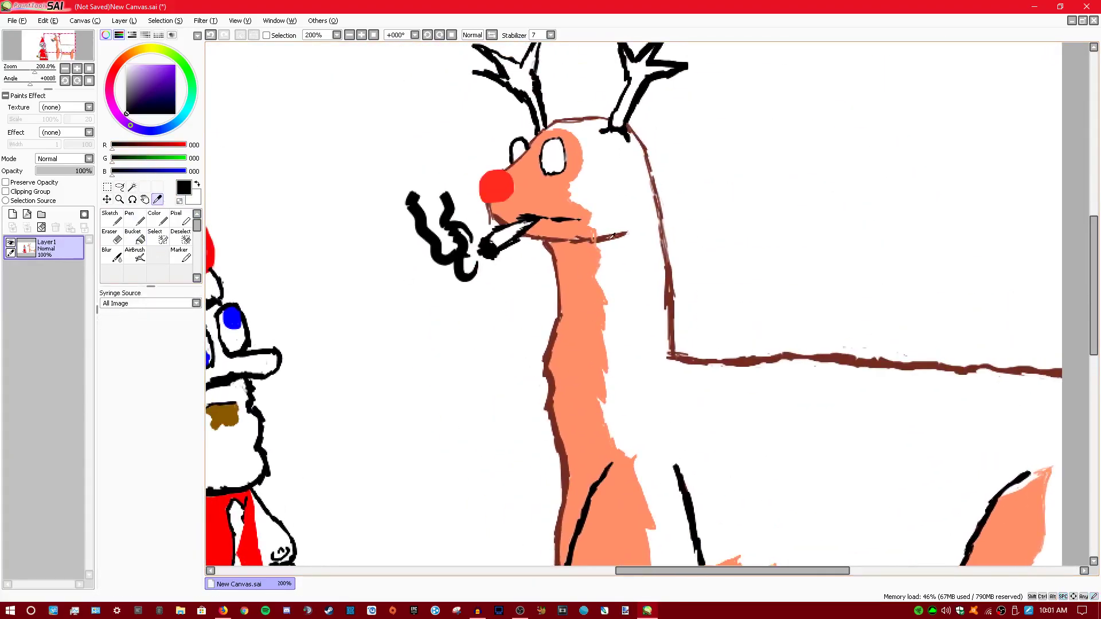
alt+click(611, 237)
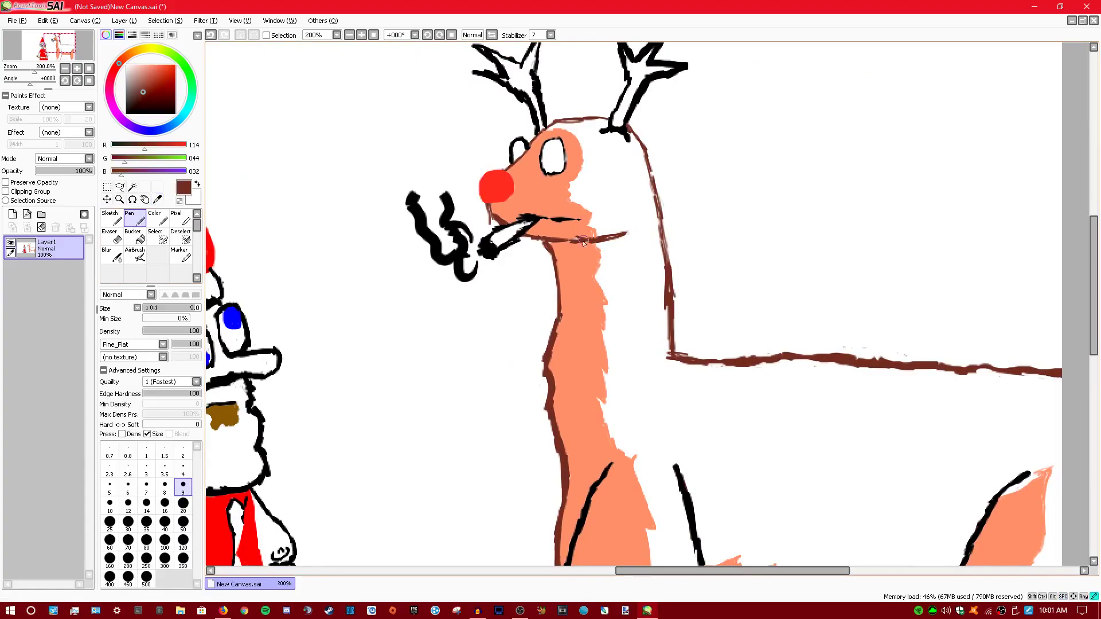
drag(674, 420, 705, 331)
scroll(590, 288, down, 2)
click(146, 171)
click(157, 199)
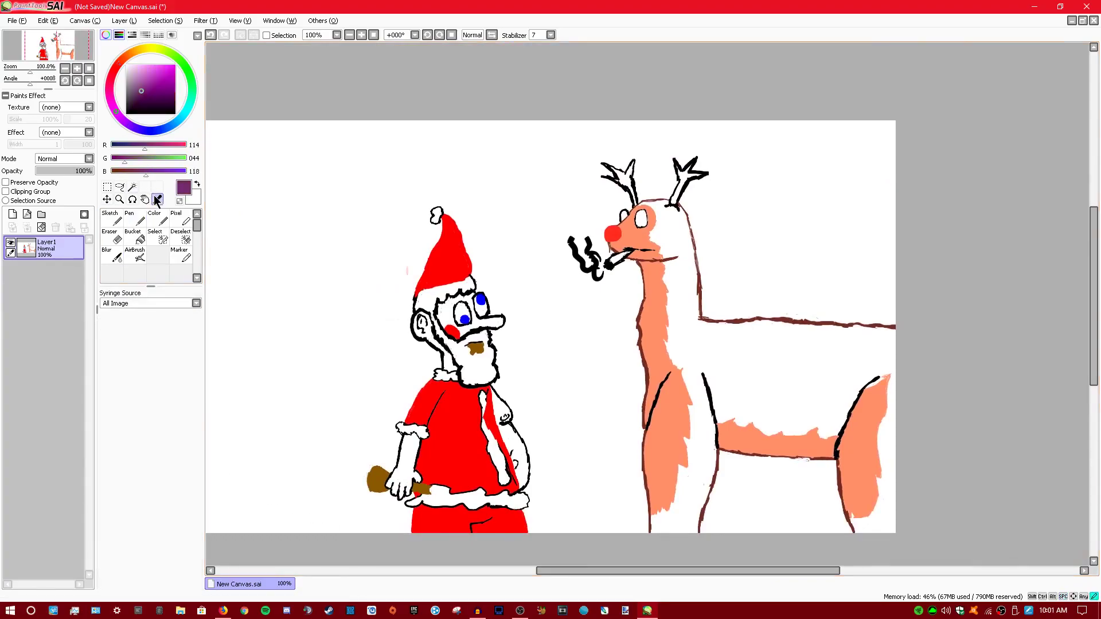
click(680, 258)
key(n)
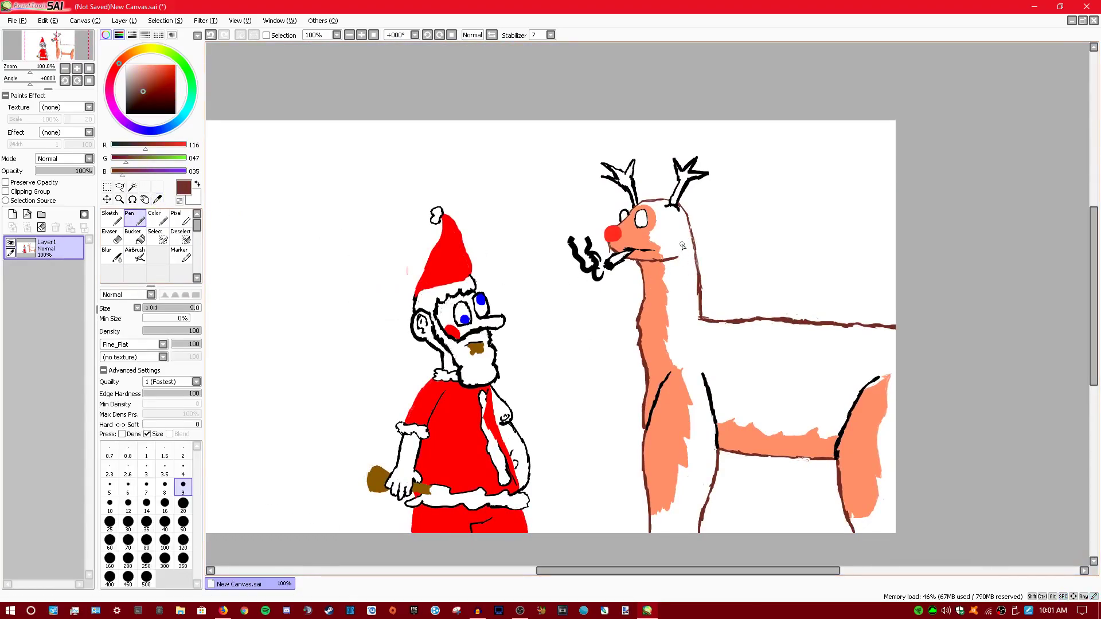
key(g)
click(687, 291)
drag(744, 360, 734, 385)
- Touch up the outline of the reindeer's head, neck and back with the pen in the fur's dark brown
scroll(737, 373, up, 2)
drag(708, 250, 823, 336)
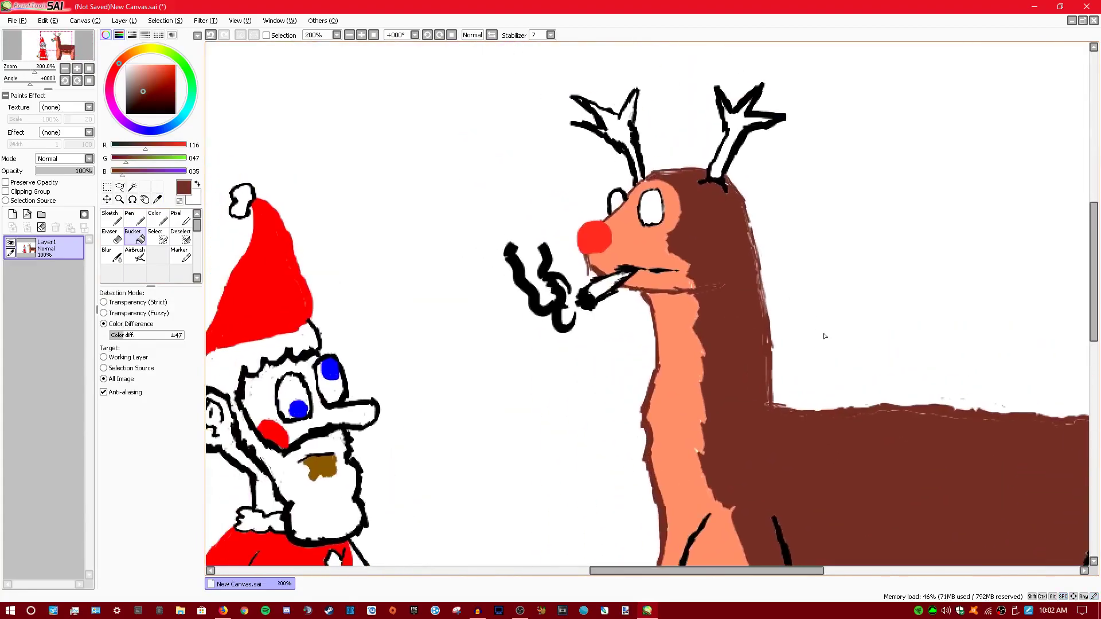
key(n)
right_click(565, 326)
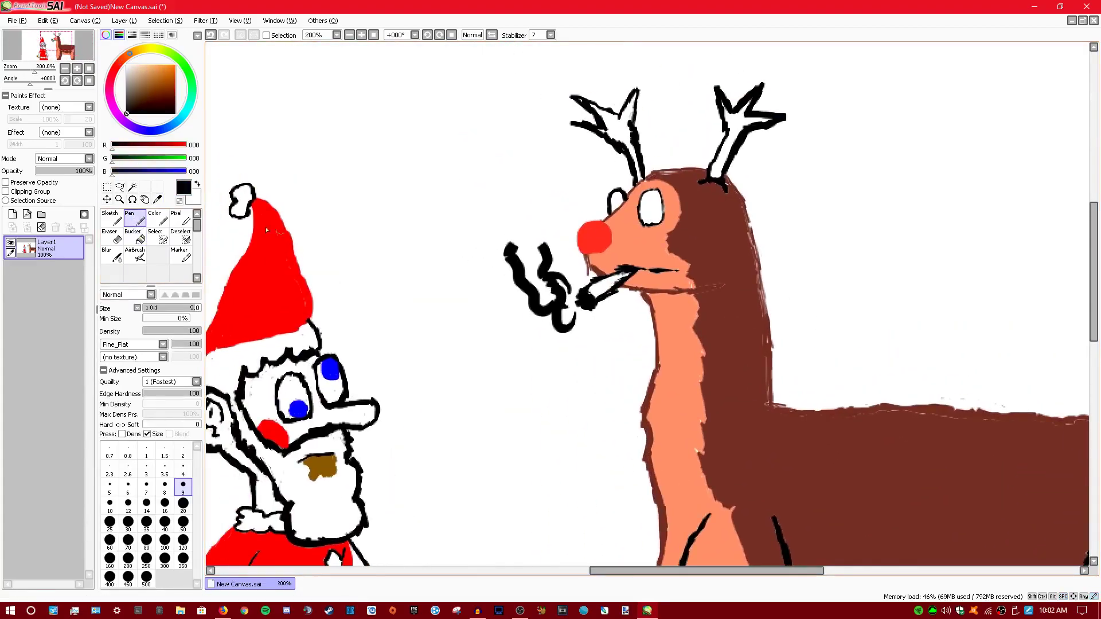
alt+click(673, 176)
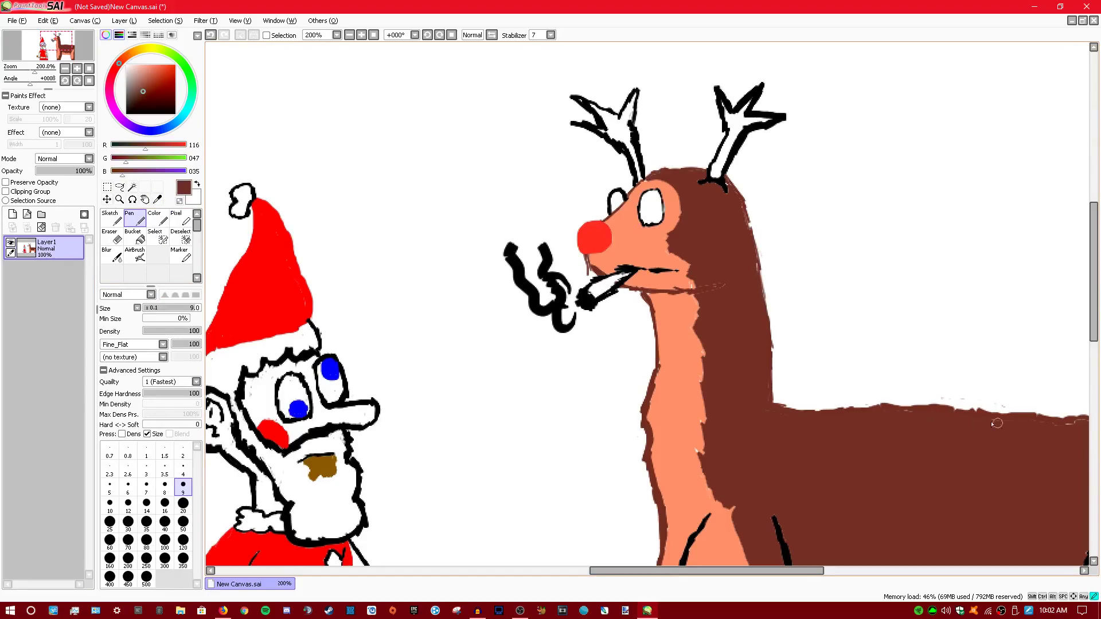
- Set the pen to black (RGB 0, 0, 0) and redraw the rear end of the reindeer's jaw line
click(112, 145)
click(112, 158)
click(112, 171)
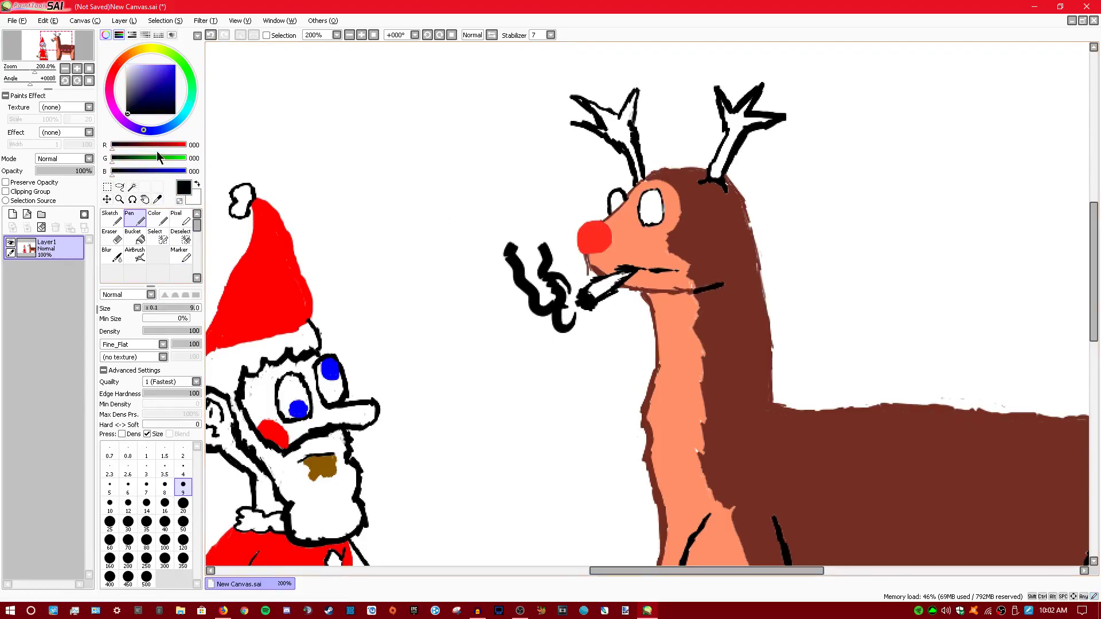
- Sample the dark brown fur colour and draw curved wrinkle lines beneath the reindeer's near eye
click(184, 145)
click(157, 199)
click(706, 229)
click(138, 219)
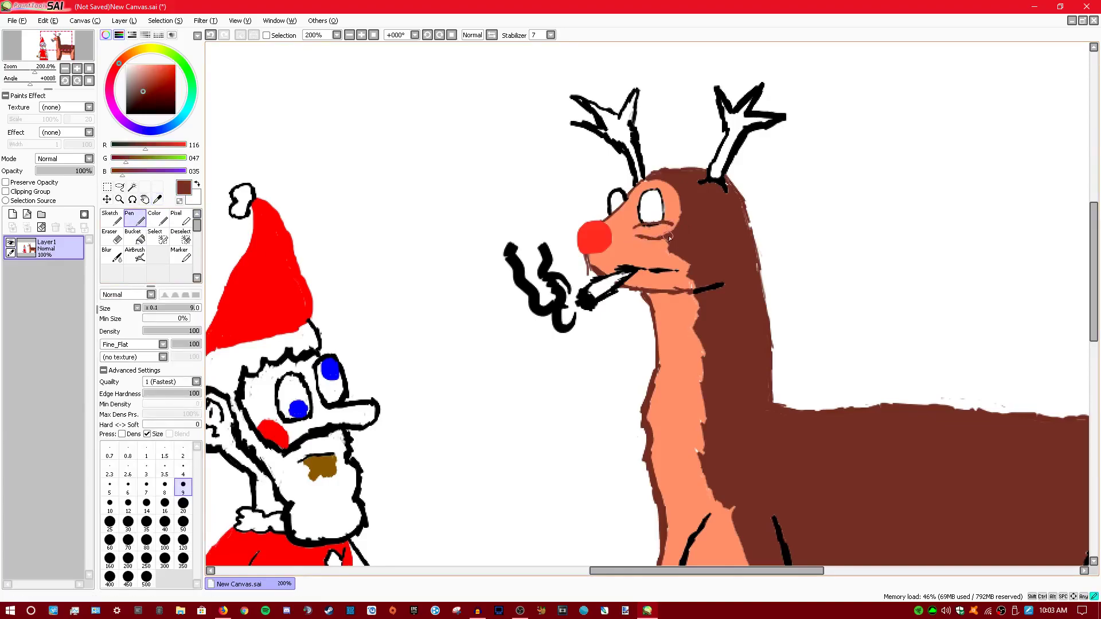
- Dot a blue pupil in the reindeer's near eye and bucket-fill both eyes with red (RGB 255, 0, 0)
alt+click(614, 239)
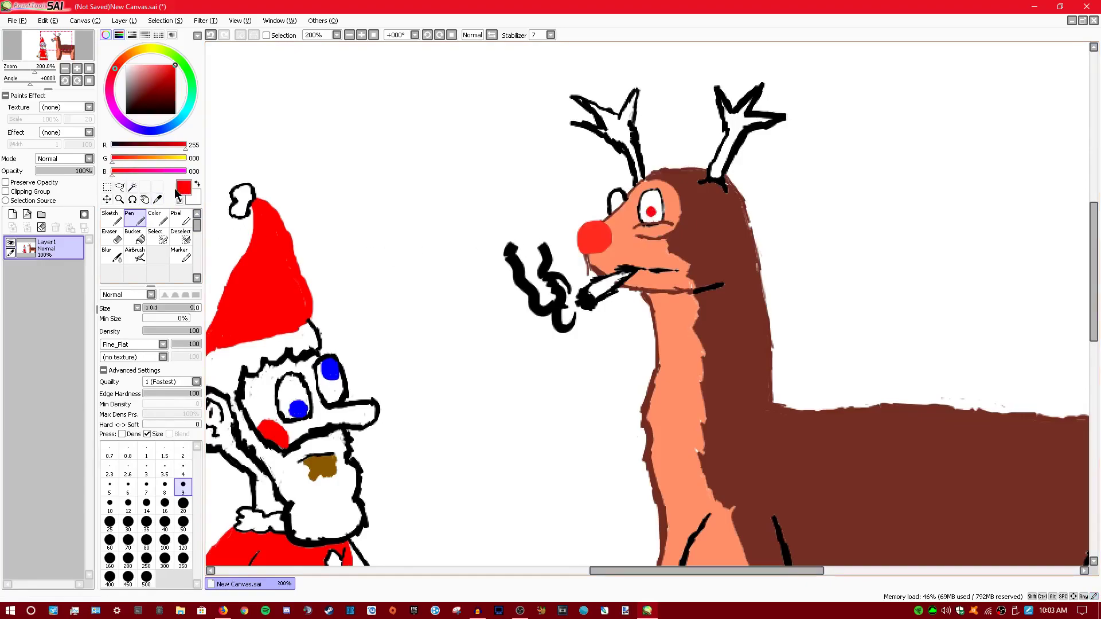
click(211, 38)
click(146, 170)
mouse_move(170, 146)
mouse_down()
mouse_move(106, 148)
mouse_move(186, 170)
mouse_move(111, 171)
mouse_move(186, 145)
mouse_up()
click(652, 212)
click(135, 235)
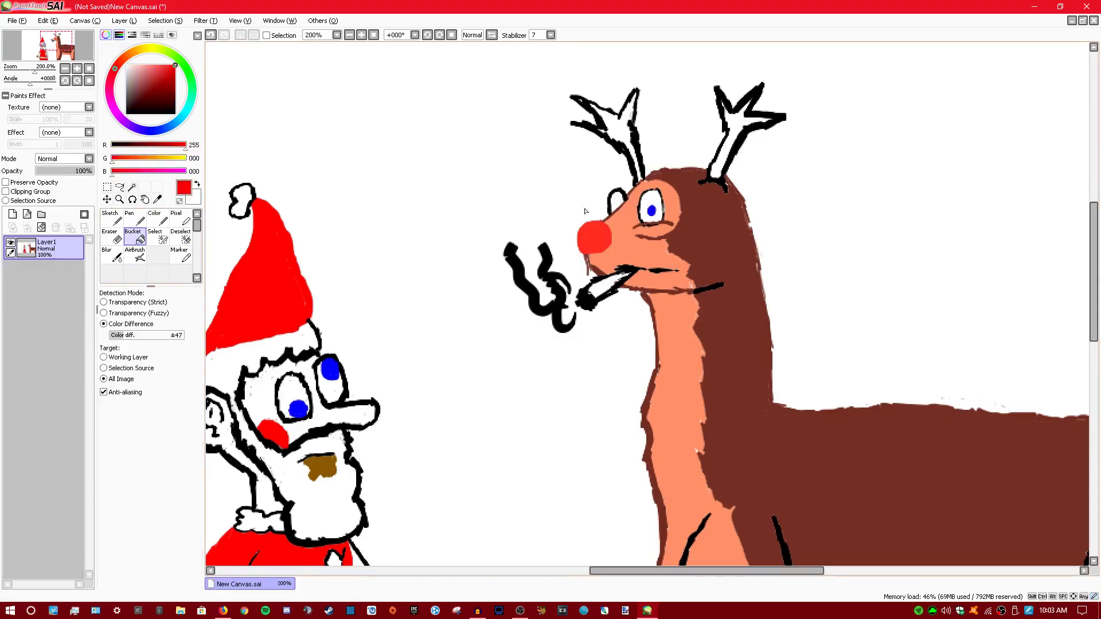
click(618, 201)
click(641, 204)
- Sample the light orange fur (RGB 255, 144, 104) and pen over the white gaps along the neck's fur boundary
drag(464, 479, 465, 378)
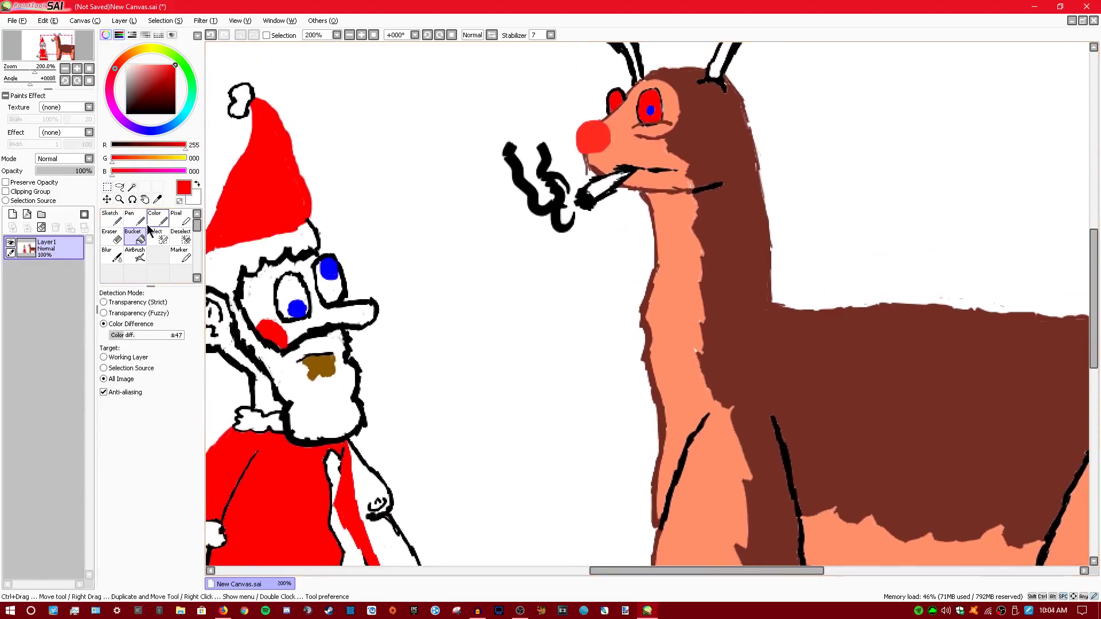
click(137, 219)
click(157, 199)
click(677, 344)
click(131, 224)
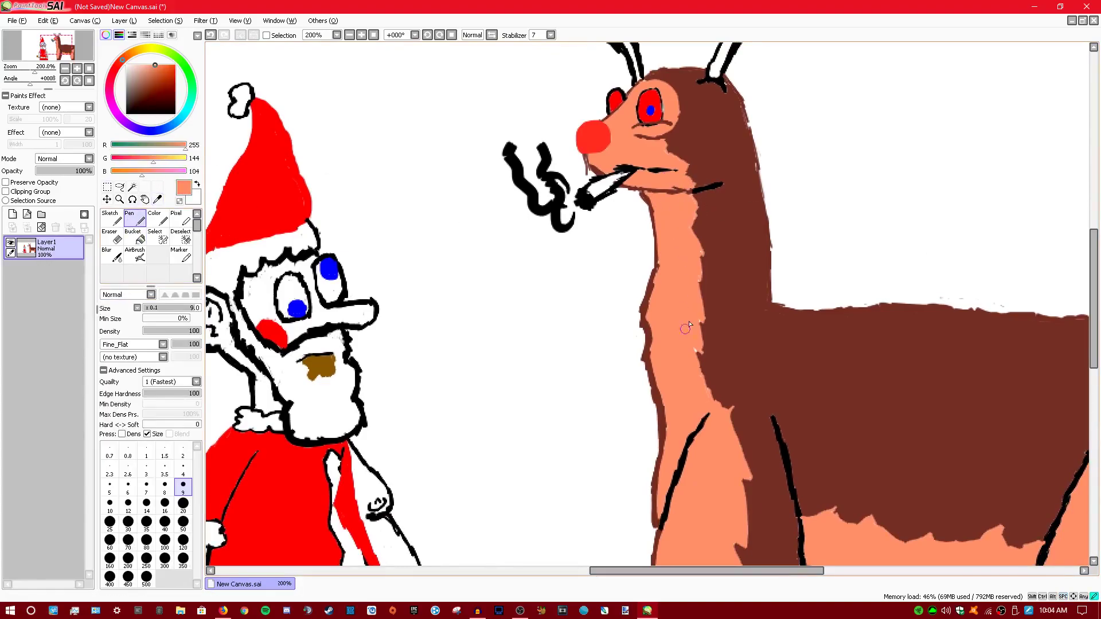
scroll(792, 401, up, 3)
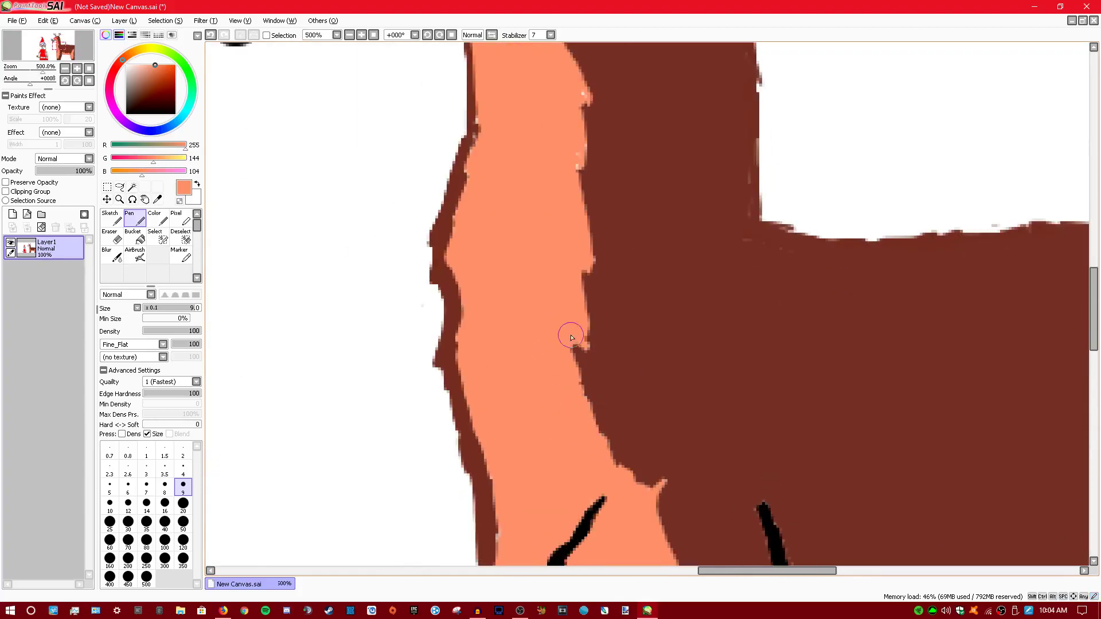
key(space)
drag(878, 559, 462, 143)
- Erase both of the reindeer's antlers with the size 16 eraser, keeping the black base stroke of the rear one
scroll(634, 182, down, 4)
drag(635, 181, 949, 395)
drag(887, 316, 803, 375)
key(e)
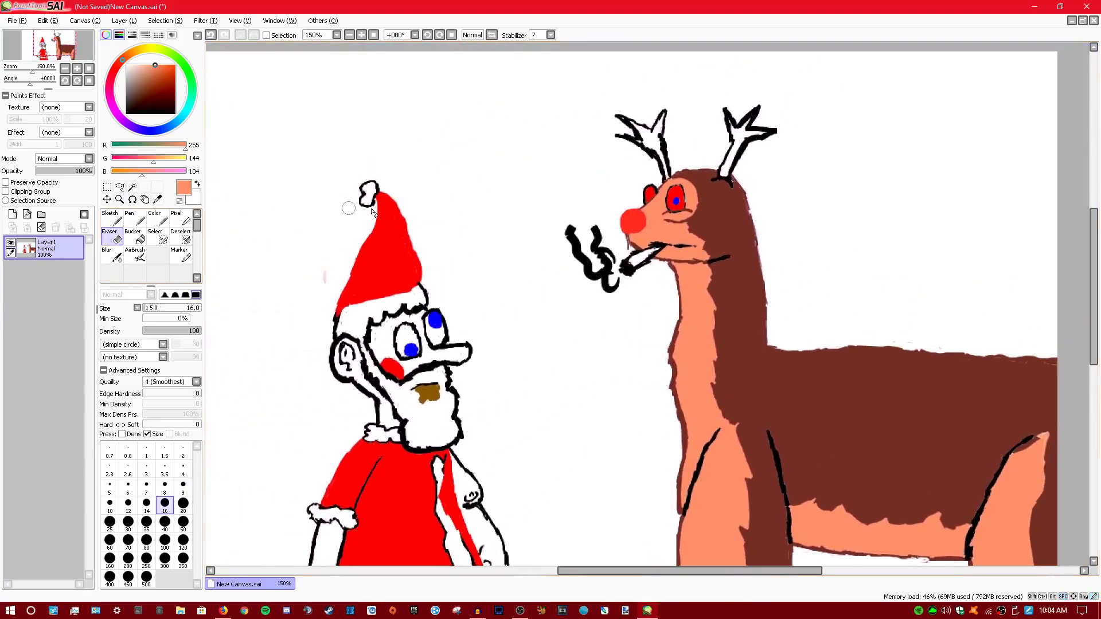
scroll(701, 177, up, 5)
drag(700, 177, 865, 394)
mouse_move(440, 204)
mouse_down()
mouse_move(405, 169)
mouse_move(366, 202)
mouse_move(430, 230)
mouse_move(466, 225)
mouse_move(506, 118)
mouse_move(530, 213)
mouse_move(498, 267)
mouse_move(546, 255)
mouse_move(518, 363)
mouse_move(551, 326)
mouse_move(534, 377)
mouse_move(556, 372)
mouse_up()
mouse_move(798, 332)
mouse_down()
mouse_move(780, 327)
mouse_move(831, 183)
mouse_move(803, 172)
mouse_move(789, 147)
mouse_move(905, 98)
mouse_move(946, 184)
mouse_move(856, 205)
mouse_move(869, 227)
mouse_move(782, 347)
mouse_move(736, 312)
mouse_up()
- Set the pen to black (RGB 0, 0, 0) and redraw the front antler as a thin, three-pronged outline
click(138, 216)
drag(132, 145, 104, 147)
drag(129, 158, 96, 169)
drag(560, 377, 455, 199)
mouse_move(531, 395)
mouse_down()
mouse_move(502, 328)
mouse_move(492, 336)
mouse_move(470, 304)
mouse_up()
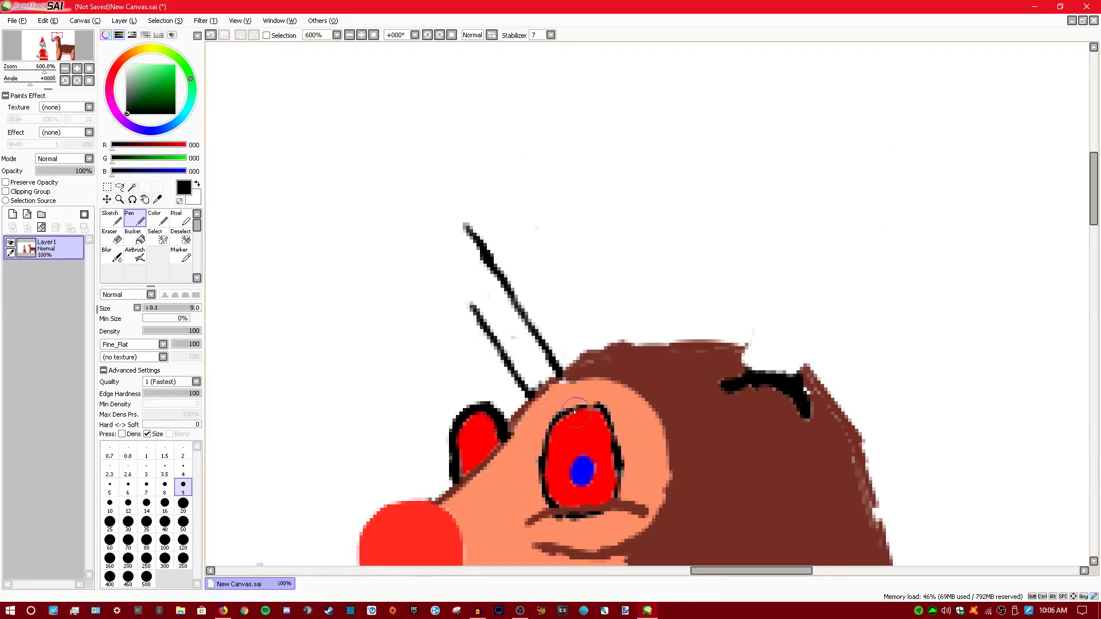
drag(433, 246, 469, 300)
mouse_move(467, 228)
mouse_down()
mouse_move(470, 98)
mouse_move(451, 173)
mouse_move(400, 84)
mouse_move(430, 204)
mouse_move(380, 154)
mouse_move(383, 183)
mouse_move(433, 245)
mouse_up()
- Redraw the rear antler as a pronged black outline rising from its base and erase the stray spur on its edge
drag(747, 360, 829, 153)
drag(803, 375, 888, 183)
mouse_move(828, 158)
mouse_down()
mouse_move(814, 57)
mouse_move(858, 120)
mouse_move(949, 48)
mouse_move(900, 106)
mouse_move(984, 98)
mouse_up()
drag(929, 152, 860, 229)
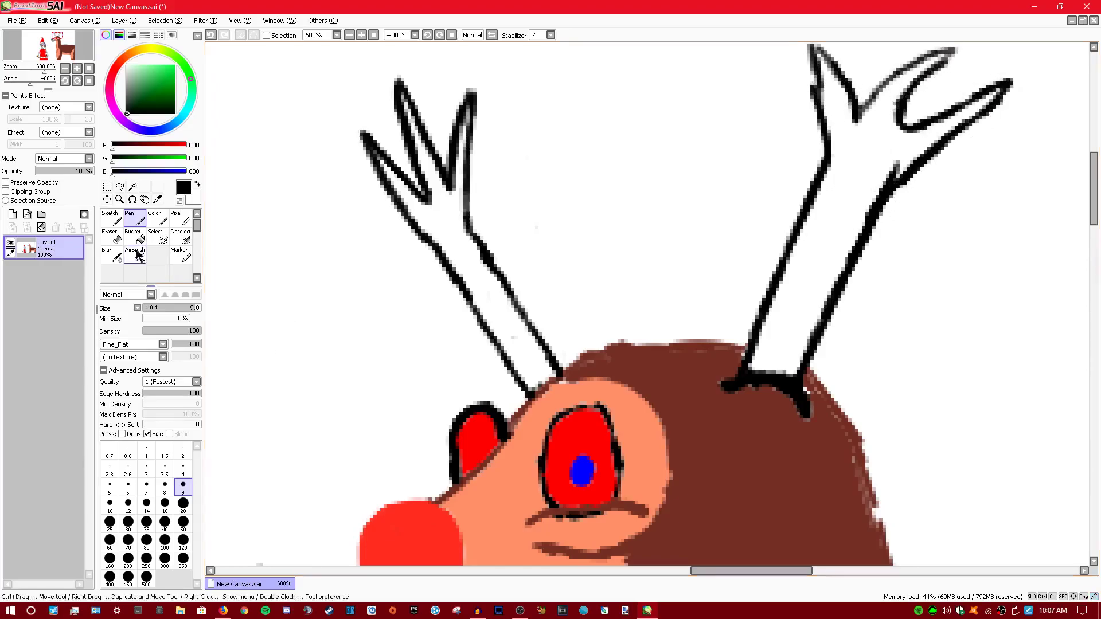
key(e)
scroll(866, 215, down, 4)
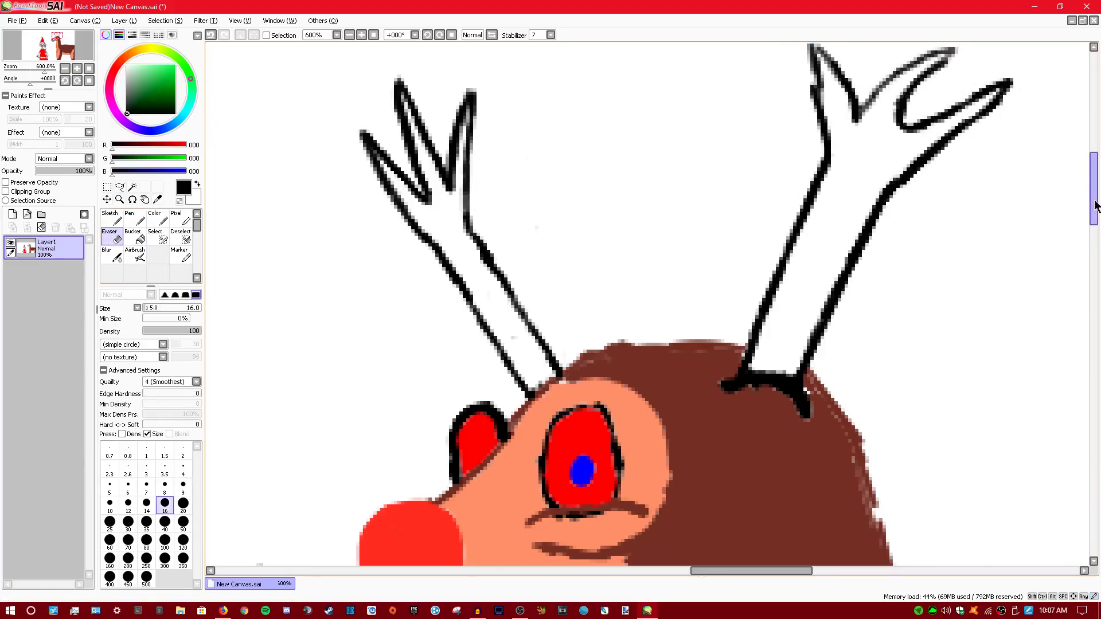